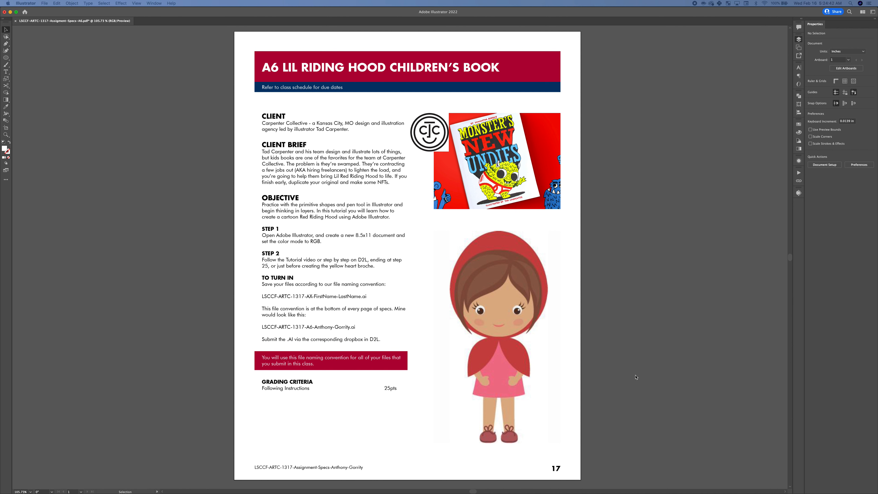
Show the layer list and create a new 8.5 x 11 in Letter document in RGB color mode
key("F7")
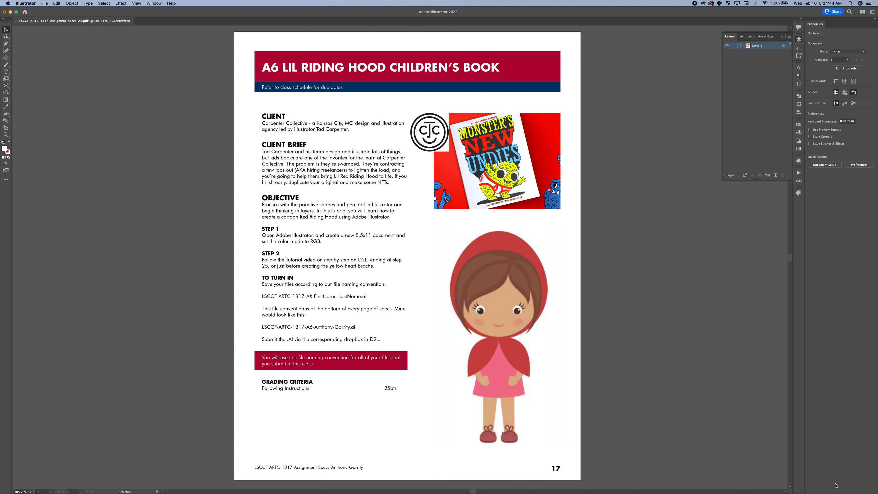
key("F7")
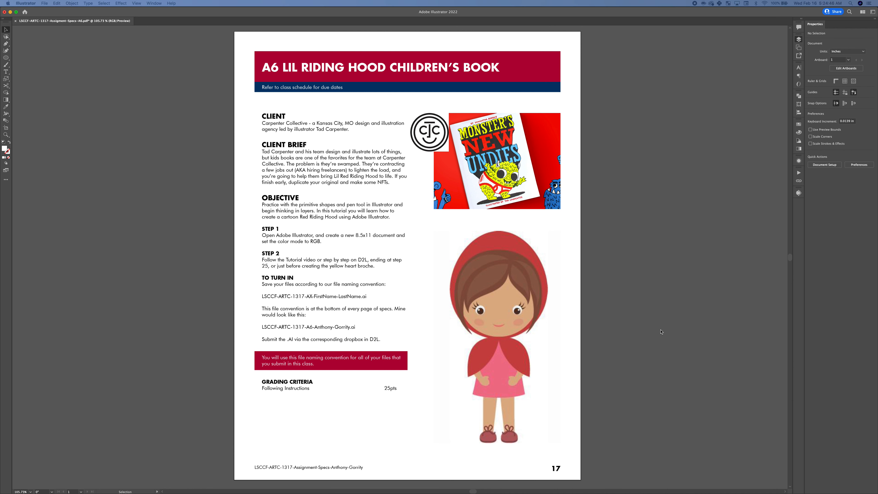
key("F7")
key("super+n")
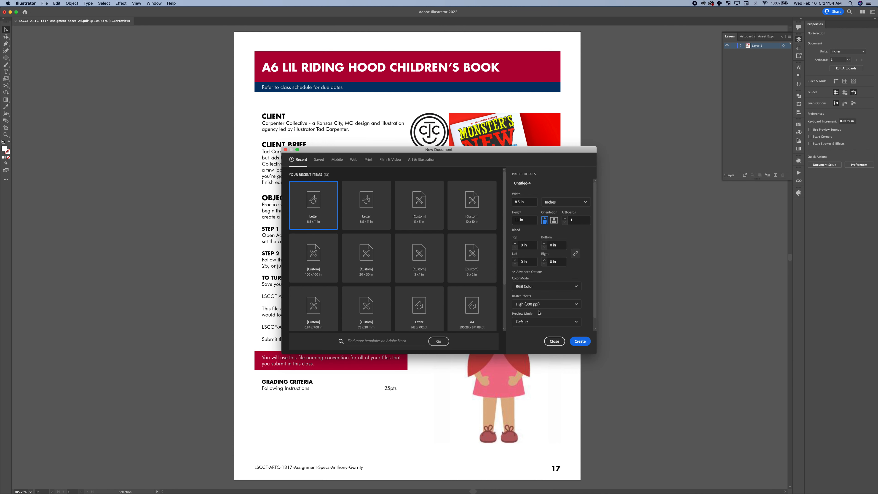
left_click(579, 342)
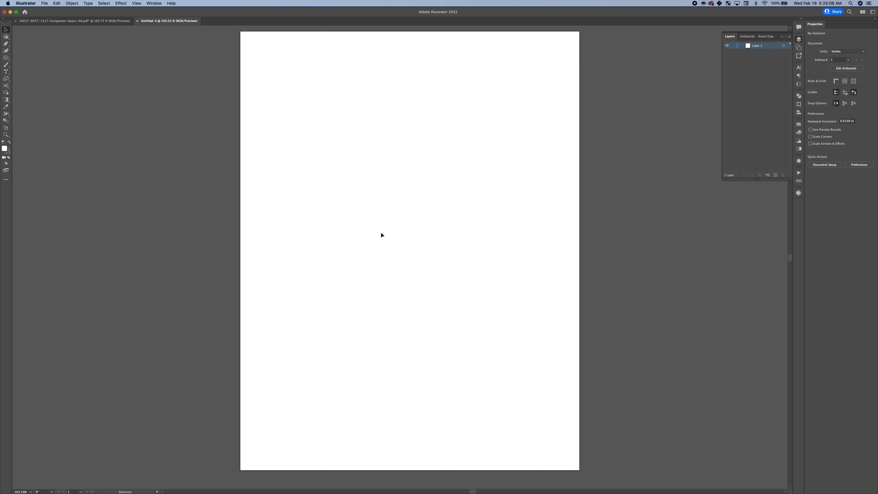
Draw a circle about 2.36 in wide in the upper part of the page for the face
left_click(7, 58)
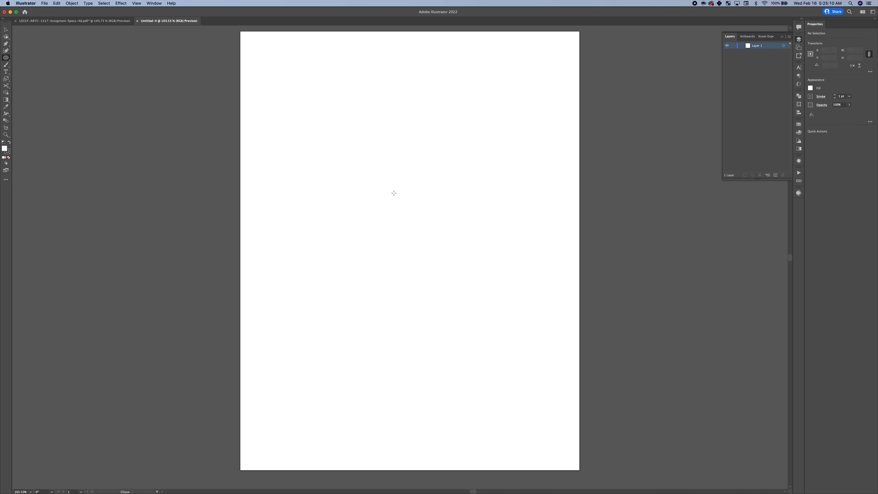
left_click_drag(426, 222, 331, 137)
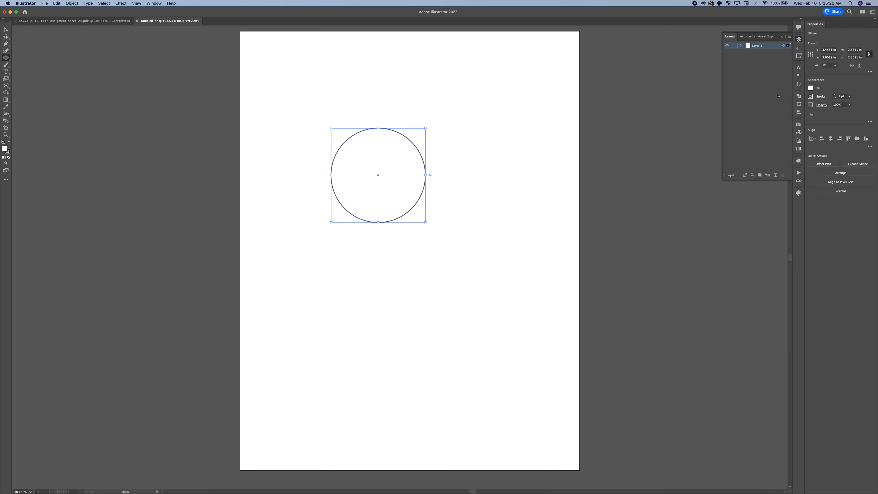
left_click(811, 89)
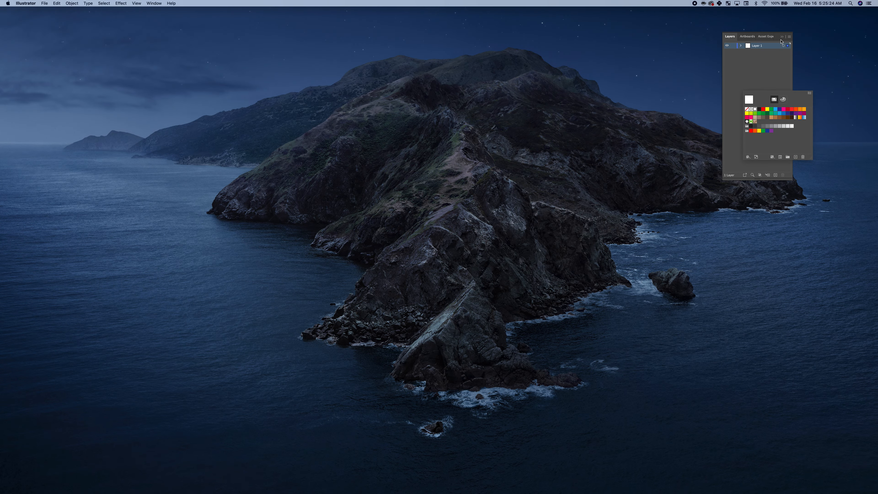
left_click(768, 103)
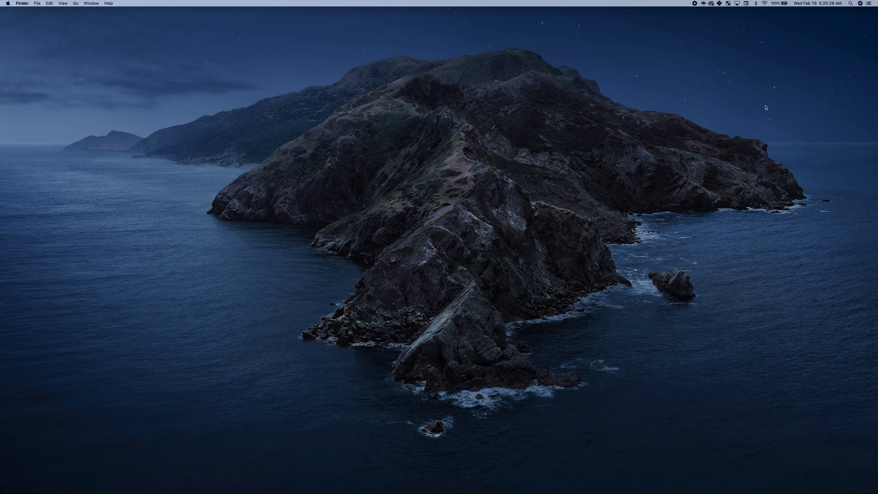
key("ctrl+Left")
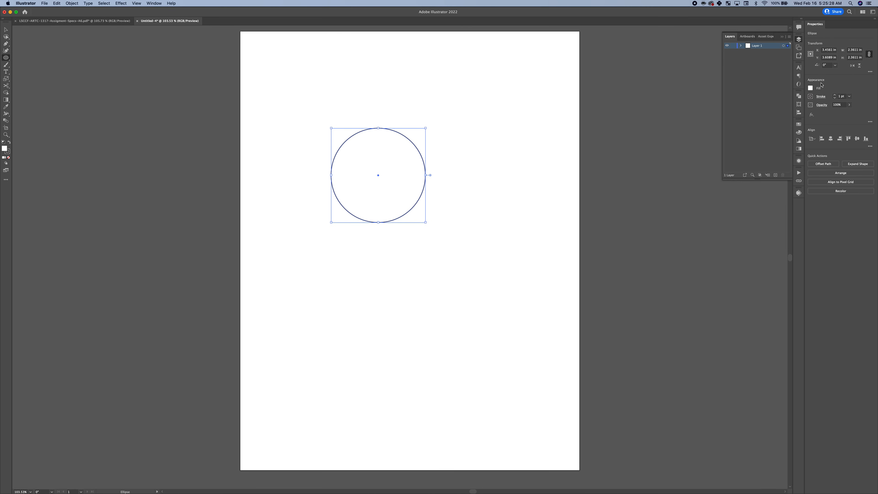
left_click(811, 88)
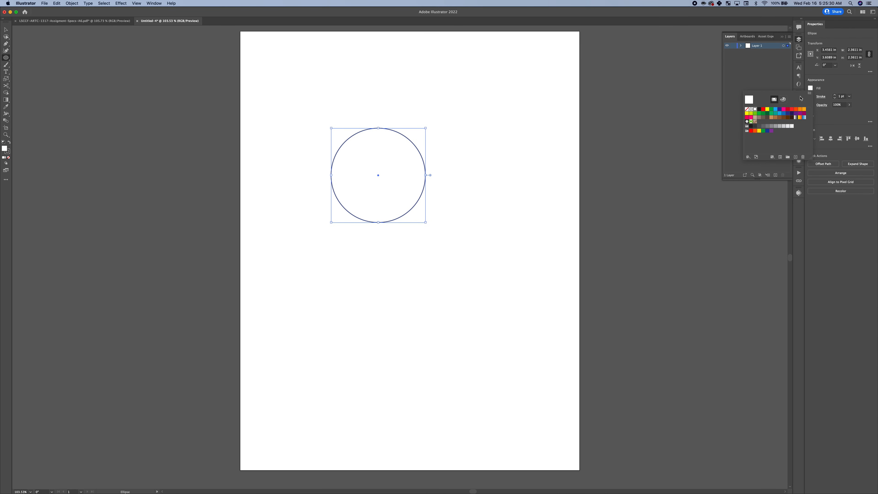
left_click(812, 89)
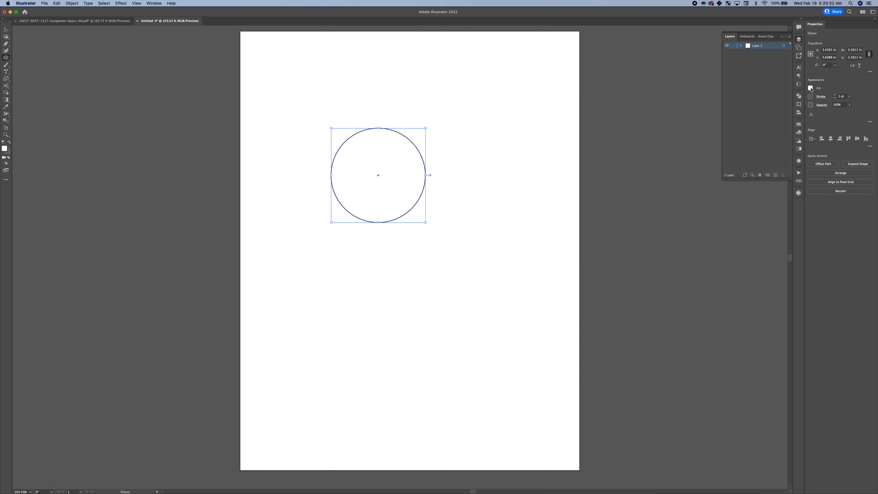
Fill the large face circle with the skin tone RGB 223, 178, 139
left_click(811, 89)
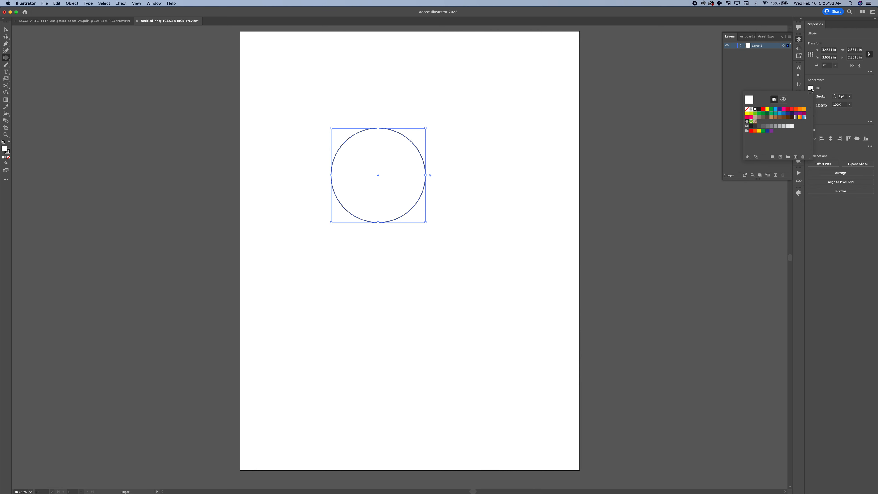
left_click(783, 101)
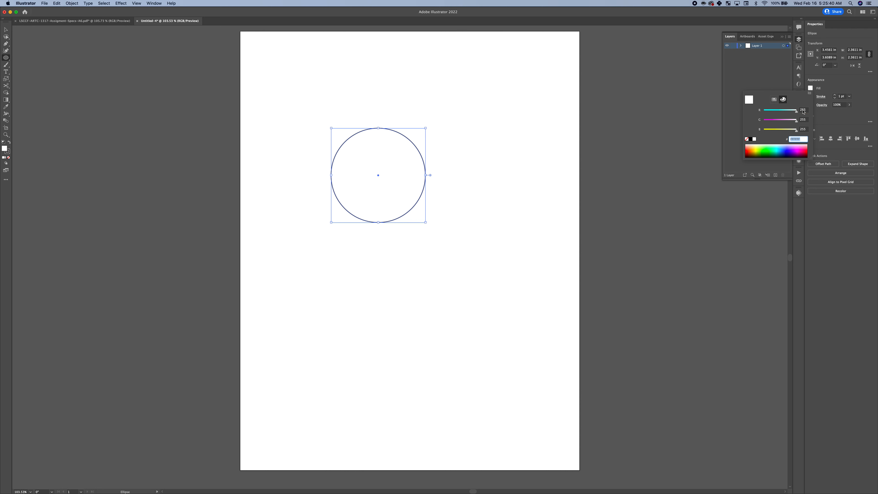
left_click(803, 110)
type("223")
key("Tab")
type("178")
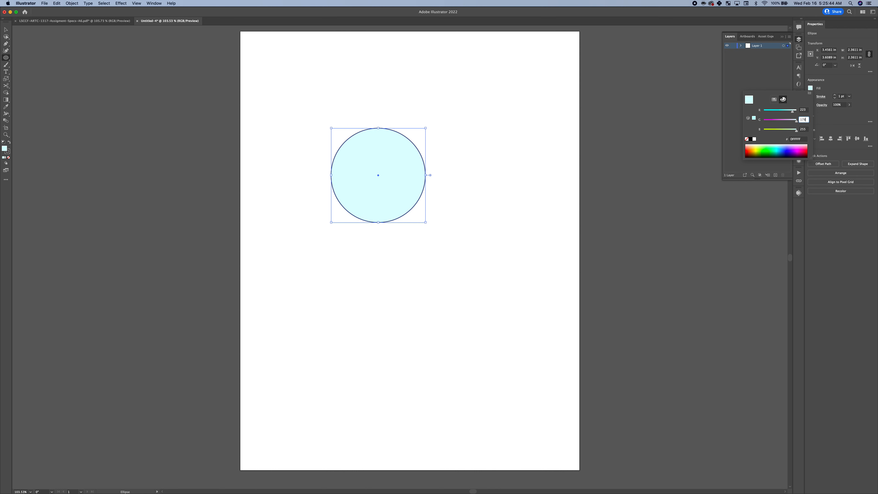
key("Tab")
type("139")
key("Tab")
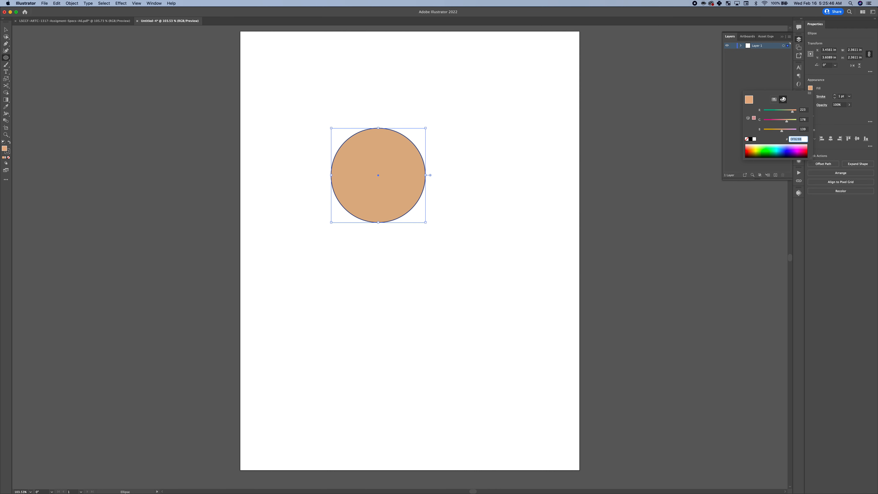
key("Return")
Set the stroke of the face circle to None
left_click(811, 97)
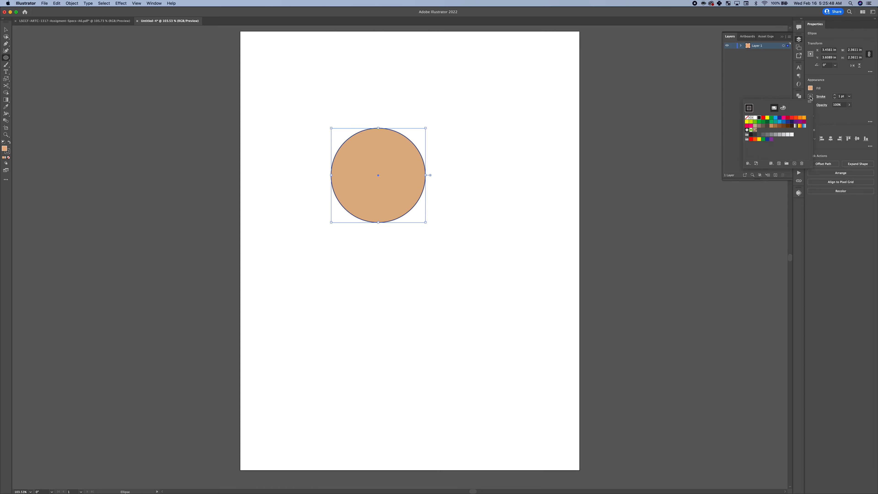
key("ctrl+Left")
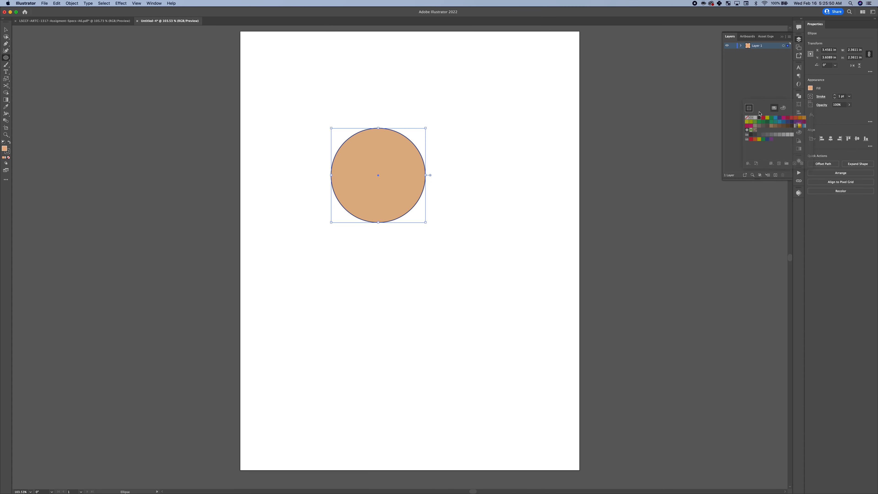
left_click(747, 119)
key("Return")
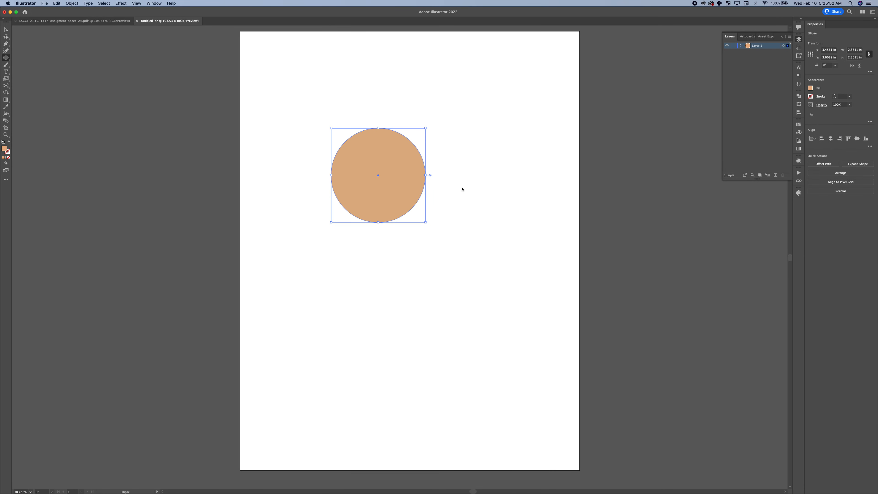
Move the face circle to the horizontal middle of the page, at about the same height, and deselect it
mouse_move(407, 180)
left_mouse_down()
mouse_move(421, 196)
mouse_move(427, 177)
left_mouse_up()
key("super+z")
key("v")
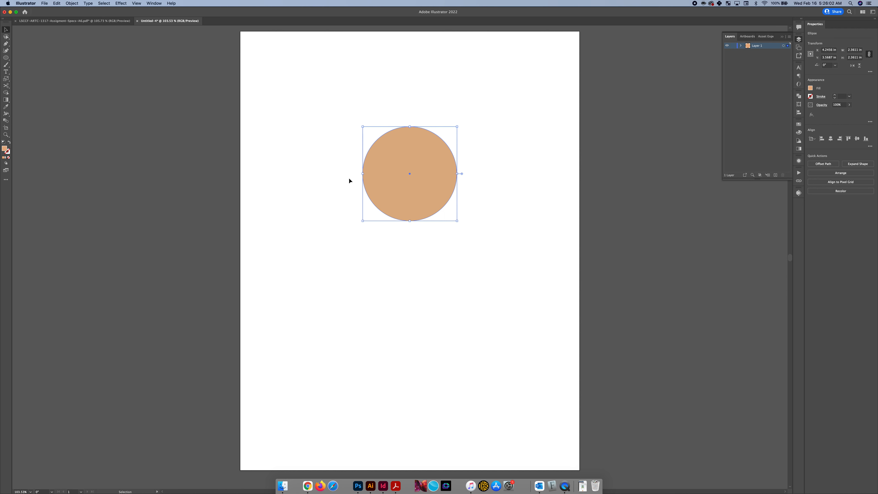
left_click(329, 177)
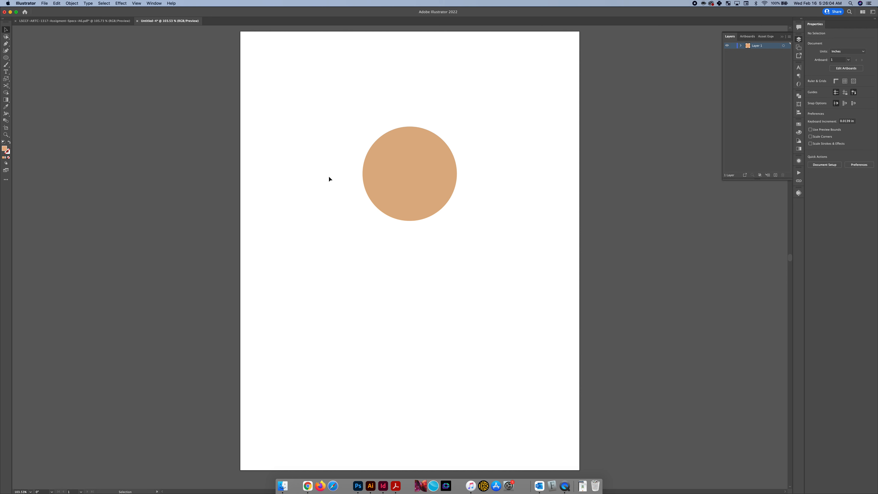
Draw an eye circle about 0.33 in wide in the lower left of the face and fill it with RGB 242, 242, 242
key("l")
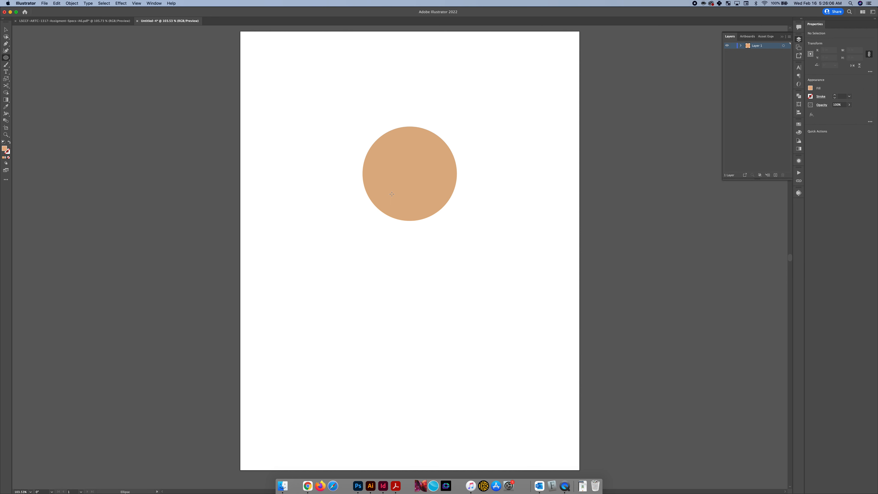
left_click_drag(385, 187, 378, 181)
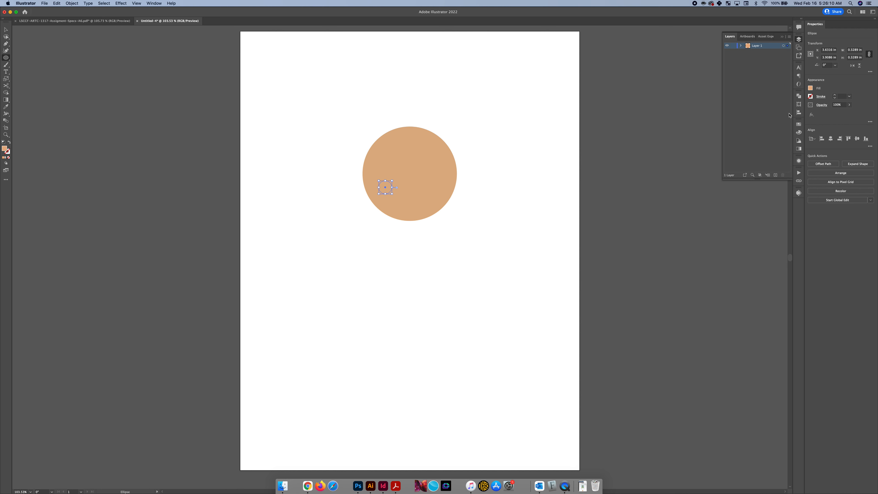
left_click(810, 89)
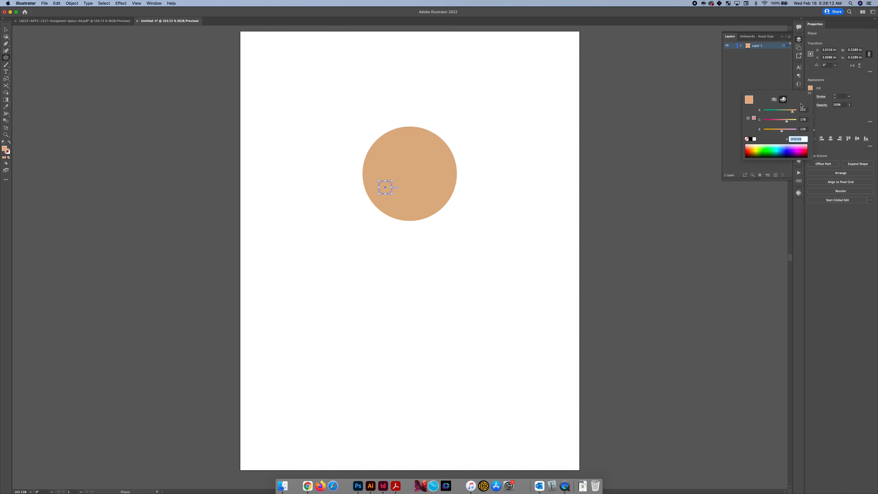
left_click(802, 110)
type("2")
key("Tab")
type("2")
key("Tab")
type("2")
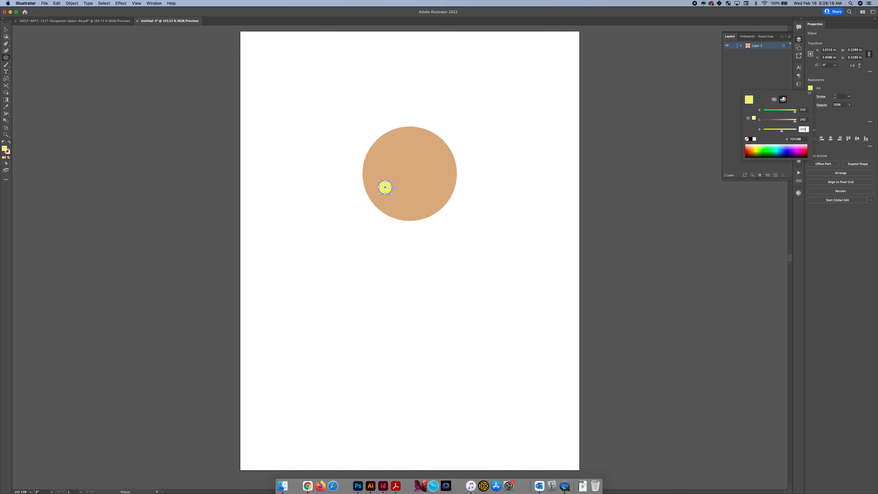
key("Return")
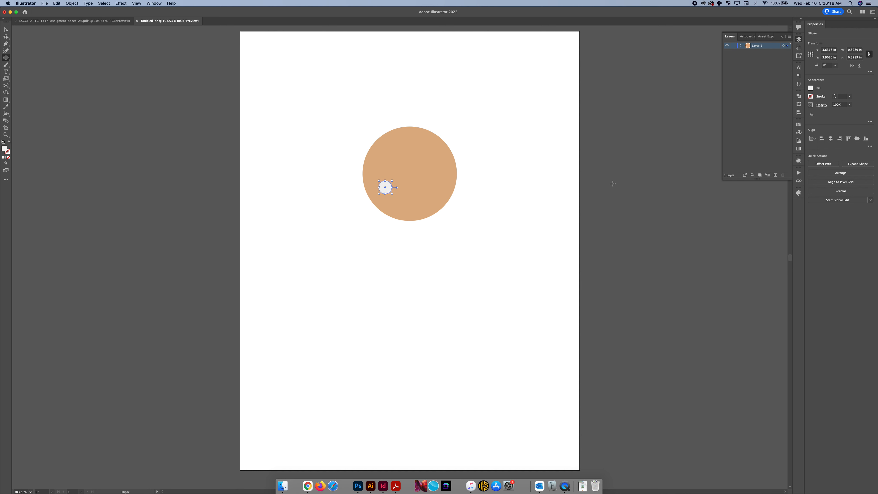
key("v")
scroll(384, 186, "up", 2)
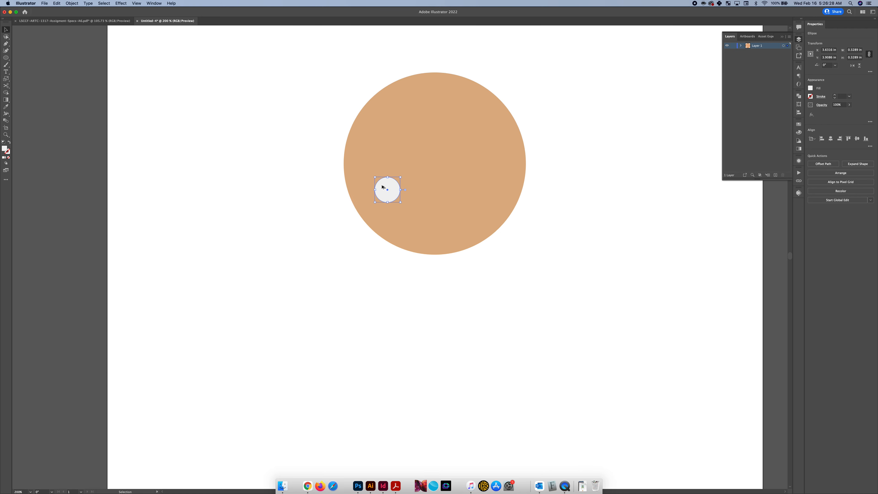
scroll(387, 187, "up", 3)
scroll(387, 187, "left", 3)
scroll(387, 187, "up", 1)
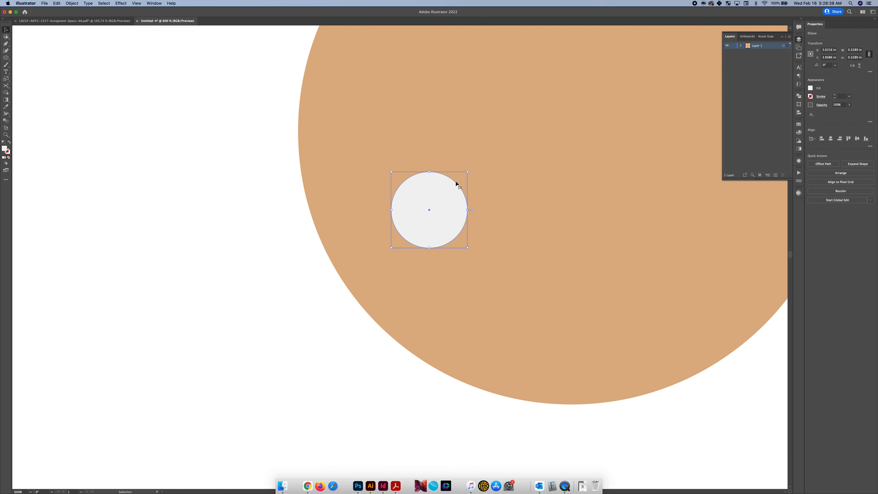
left_click_drag(446, 198, 376, 184)
key("super+z")
left_click_drag(431, 196, 355, 174)
key("super+z")
Shrink a copy of the eye-white circle to about 0.21 in at its lower edge and fill it with RGB 84, 49, 36
left_click_drag(467, 171, 428, 209)
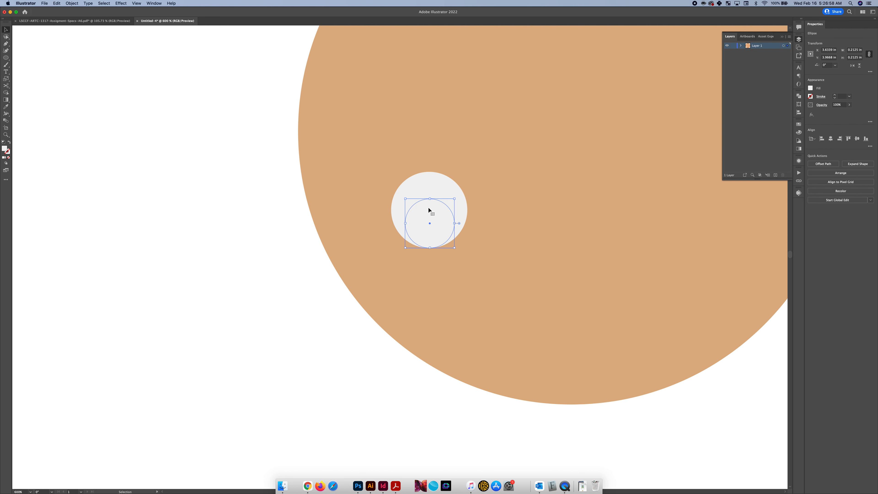
left_click(810, 89)
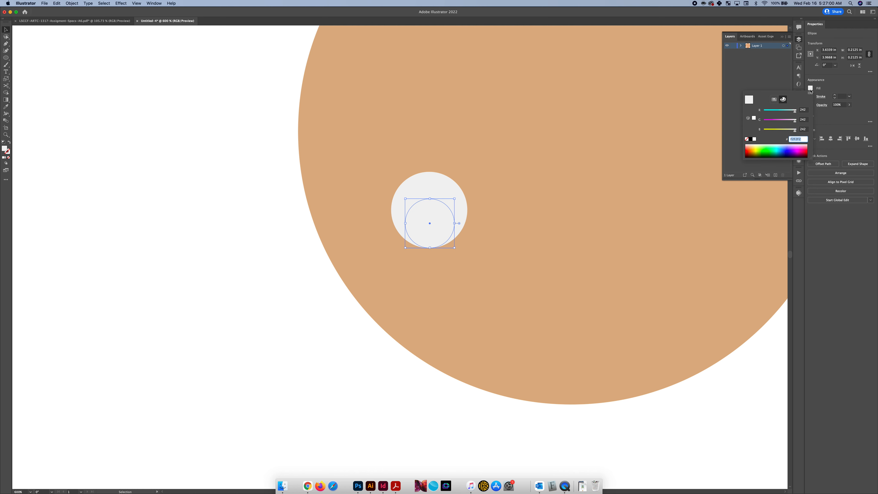
left_click(803, 110)
type("84")
key("Tab")
type("3")
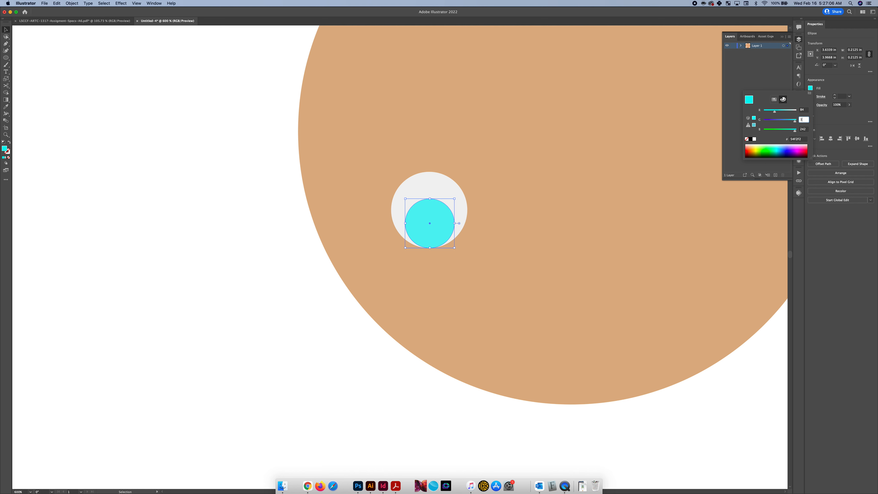
type("9")
key("Tab")
type("36")
key("Tab")
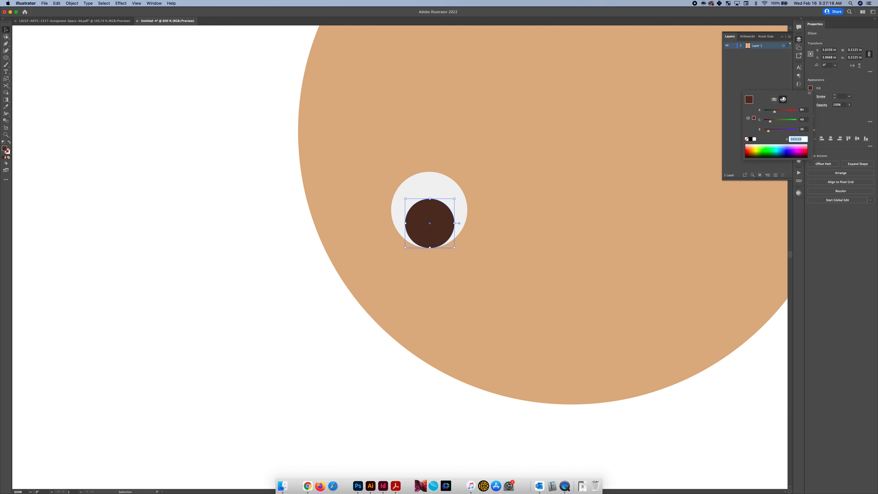
left_click(422, 210)
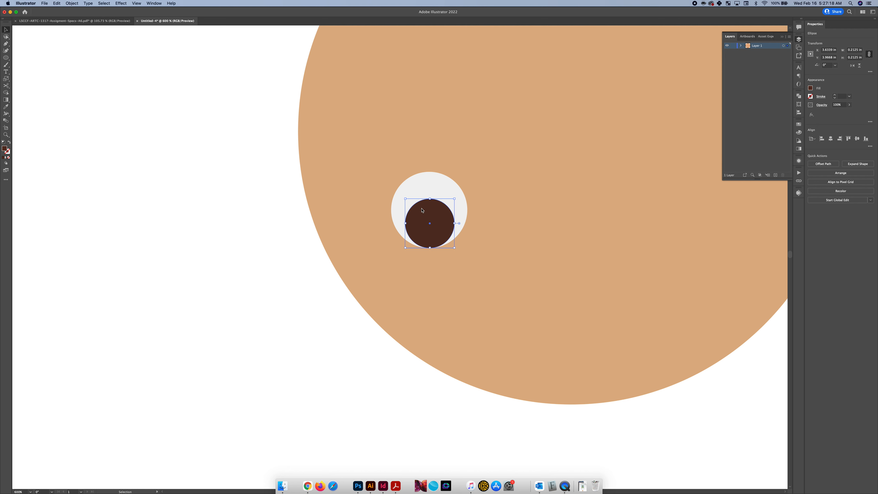
Add a white highlight about 0.04 in wide just up and left of the brown iris's center, using a shrunken copy of the iris
key("a")
key("v")
key("a")
key("v")
left_click_drag(455, 249, 438, 232)
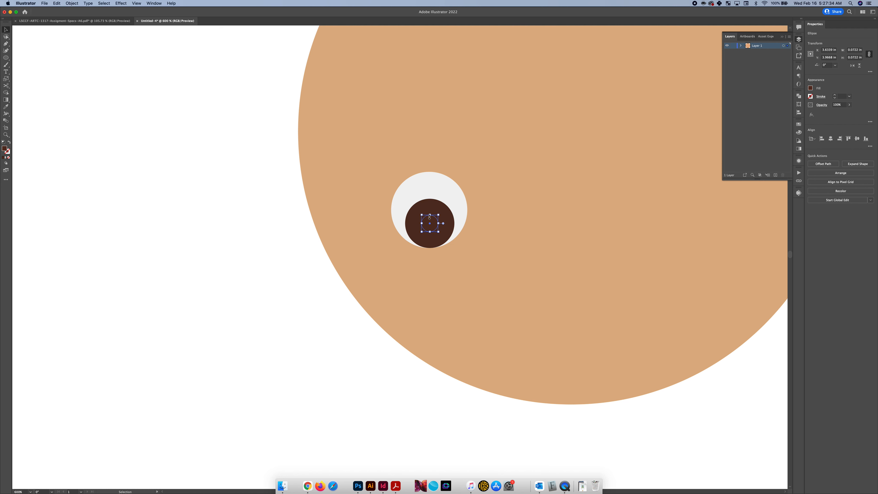
left_click_drag(434, 225, 428, 221)
left_click(809, 90)
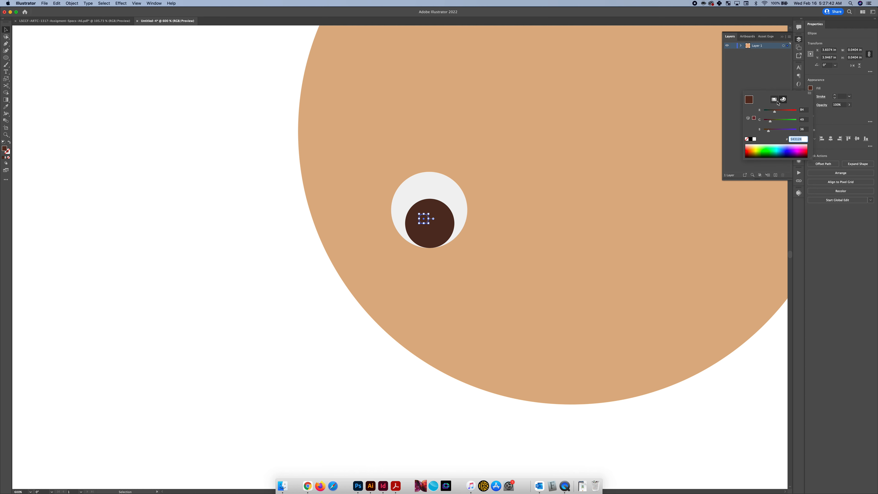
left_click(754, 139)
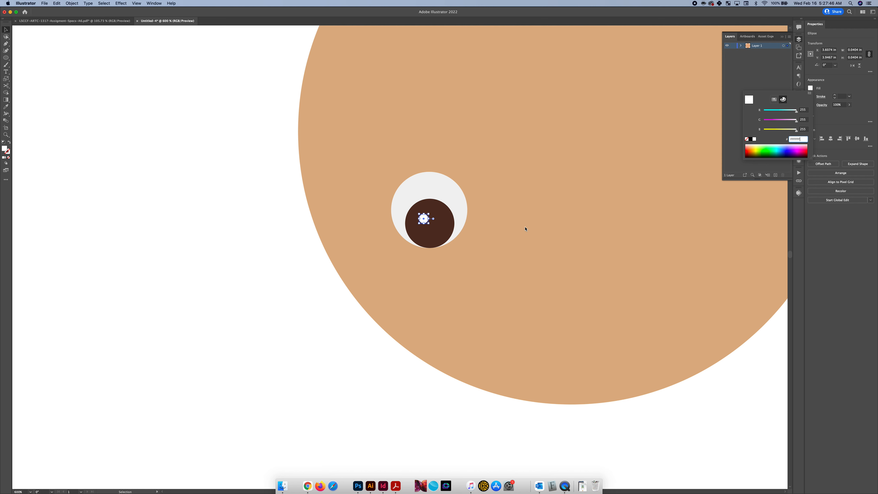
Start a Pen path just left of the eye, curving from an outer lash tip down to the eye's edge and along its upper-left rim
left_click(424, 220)
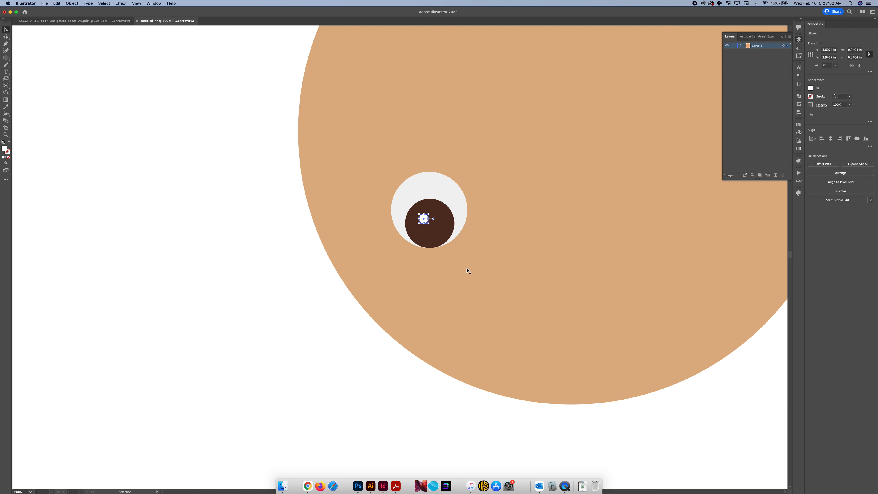
scroll(466, 270, "up", 3)
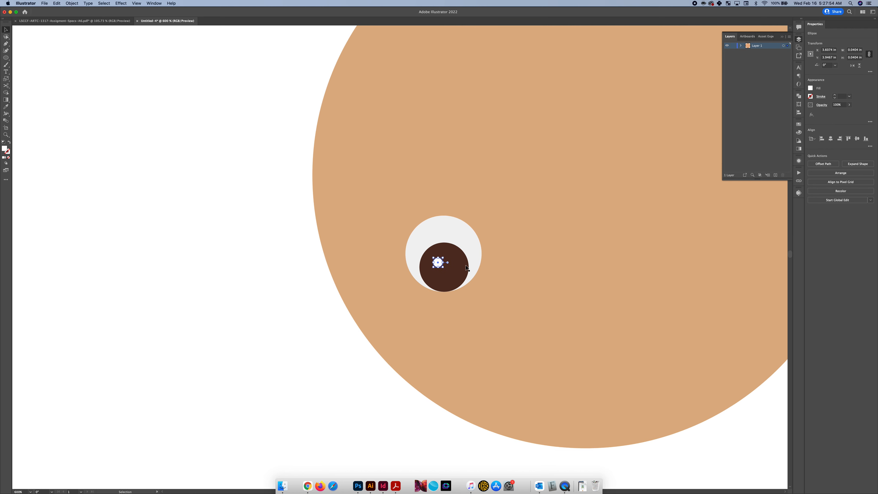
key("p")
left_click(391, 223)
left_click(391, 237)
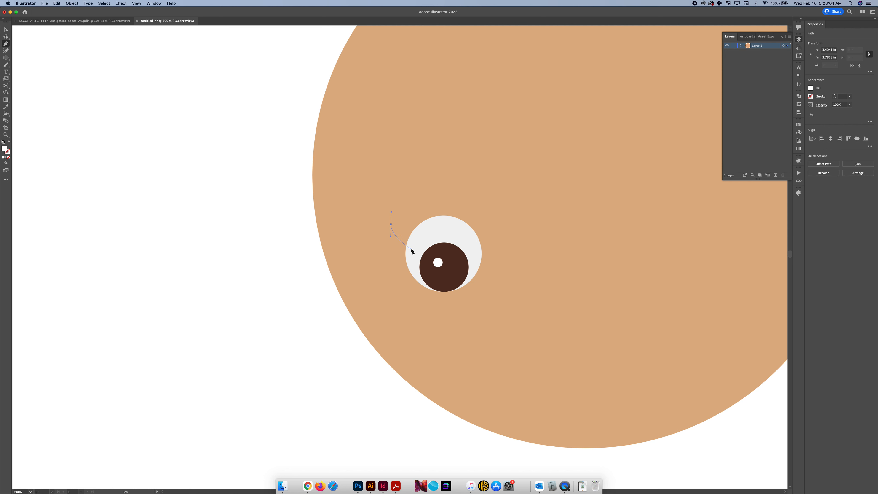
left_click(409, 251)
left_click_drag(414, 250, 411, 241)
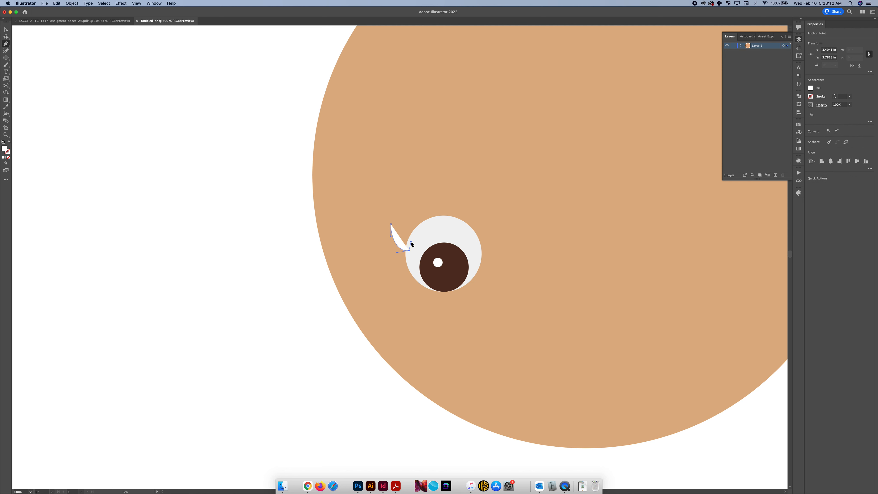
left_click(433, 219)
left_click_drag(432, 219, 448, 216)
Add two curved lash points above the eye's upper-left rim and close the path as a three-pointed eyelash about 0.18 by 0.23 in
left_click_drag(437, 213, 416, 187)
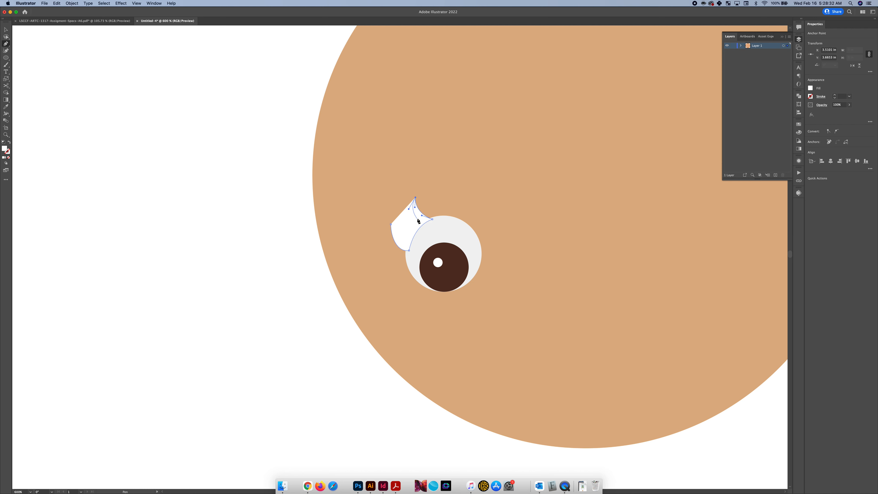
left_click(418, 219)
left_click_drag(419, 221, 406, 220)
left_click(401, 206)
left_click_drag(397, 219, 397, 231)
left_click(390, 224)
Reshape the eyelash by shifting its two inner notches and middle tip slightly left and bowing the middle lash's outer curve
scroll(405, 223, "up", 4)
scroll(407, 224, "up", 5)
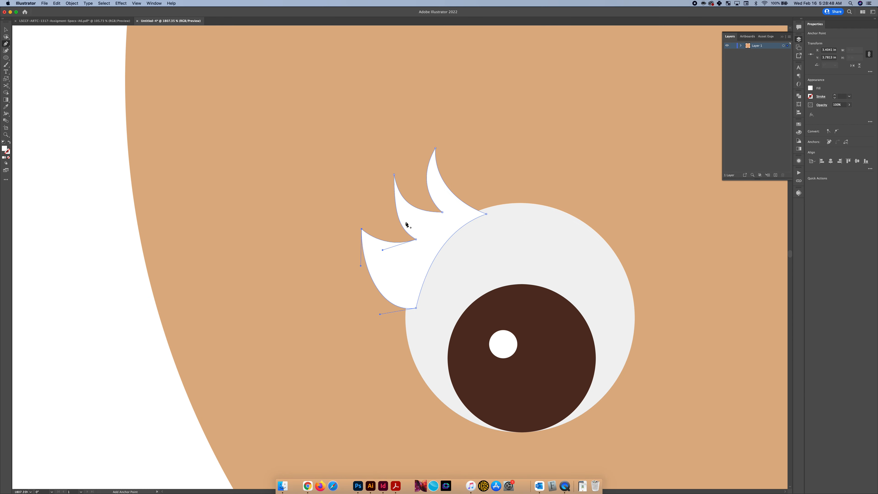
key("a")
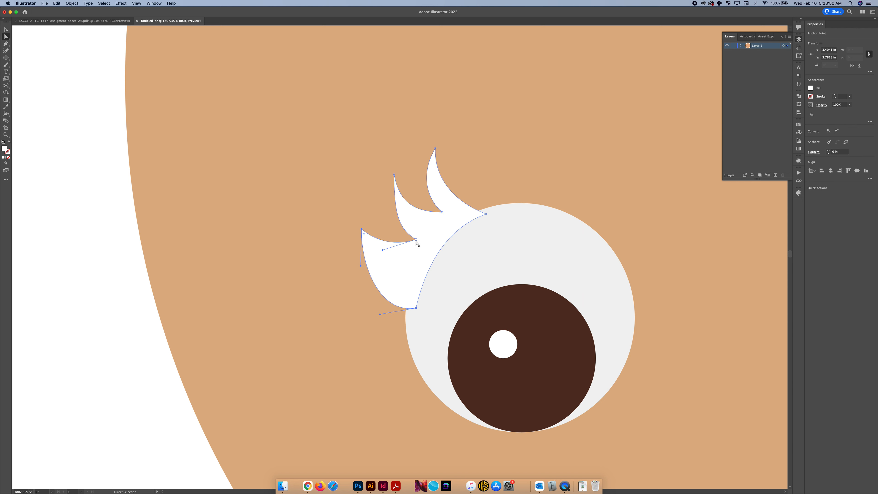
left_click_drag(417, 242, 409, 246)
left_click_drag(394, 217, 382, 212)
left_click(437, 210)
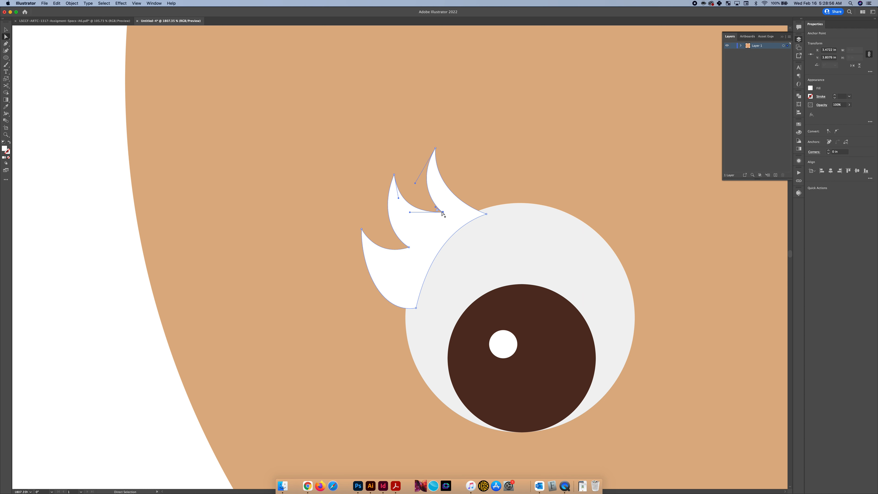
left_click_drag(437, 211, 429, 211)
left_click_drag(393, 174, 390, 176)
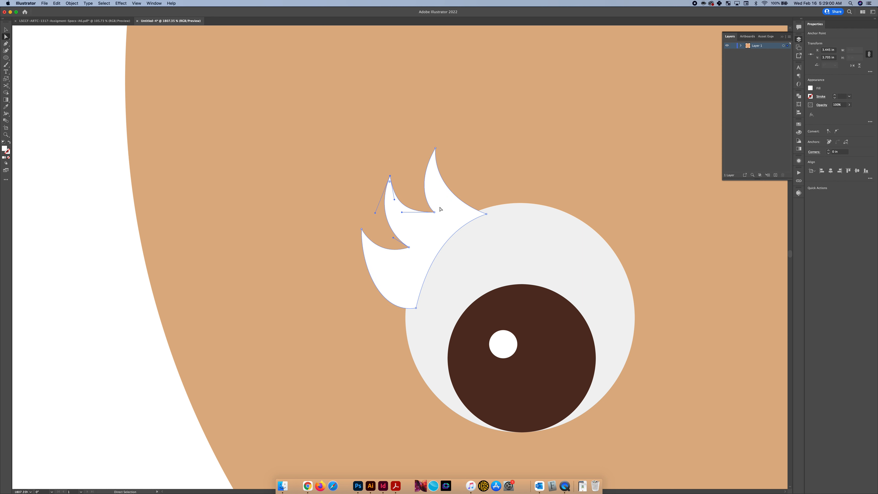
left_click_drag(435, 212, 404, 216)
left_click(416, 186)
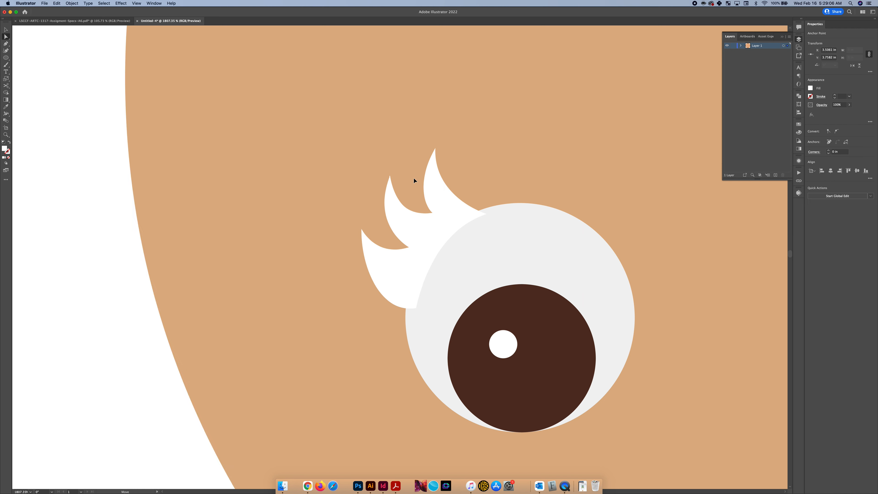
left_click(436, 192)
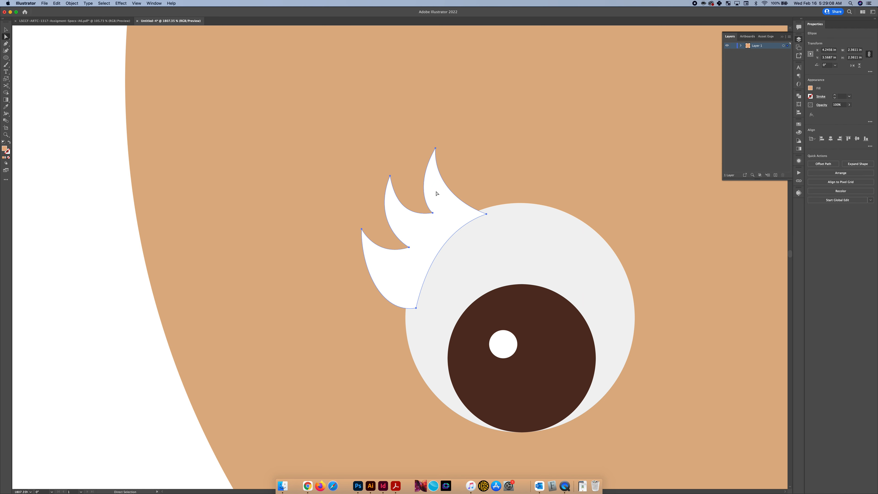
left_click(435, 149)
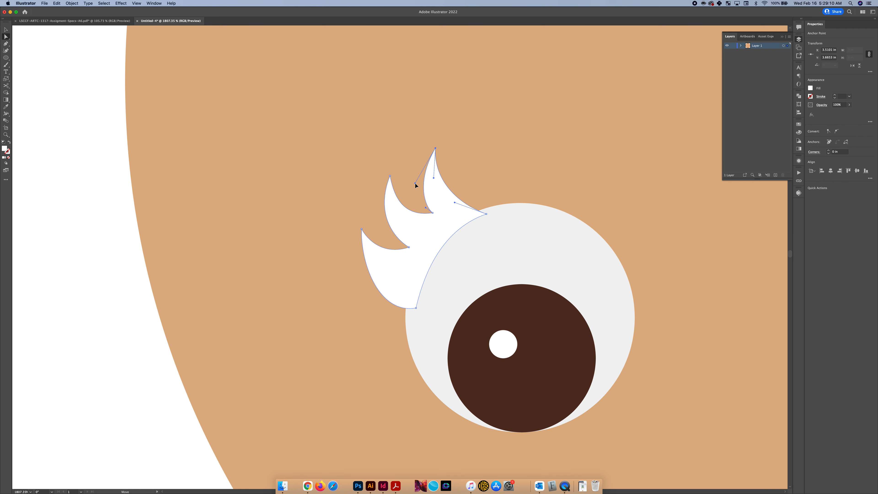
scroll(414, 178, "down", 2)
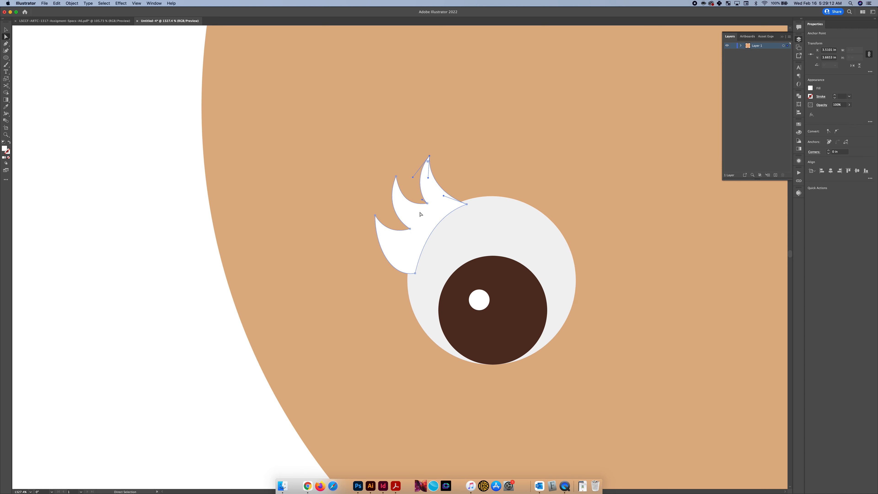
key("v")
scroll(419, 223, "up", 2)
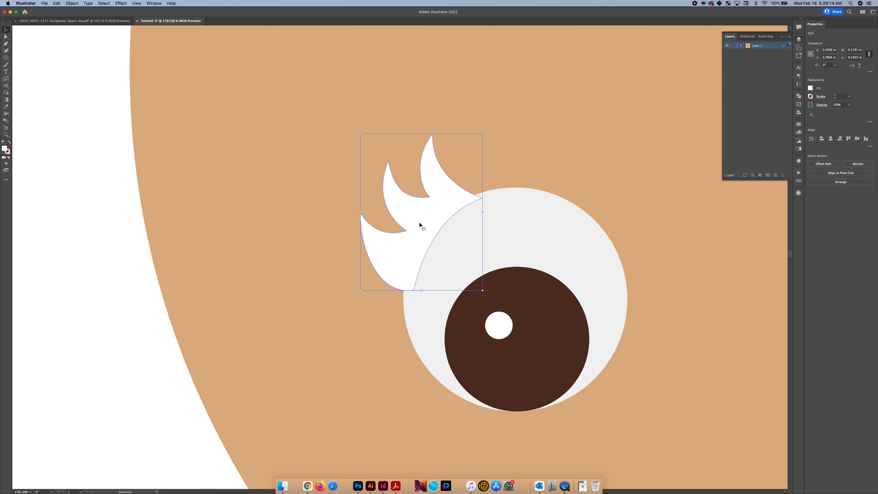
Look up the iris's fill values and fill the eyelash shape with the same brown, RGB 84, 49, 36
left_click(540, 282)
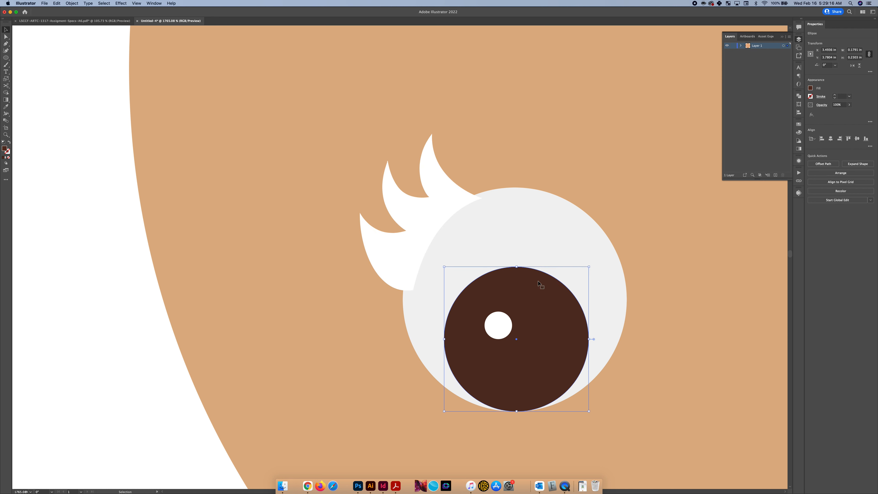
left_click(810, 88)
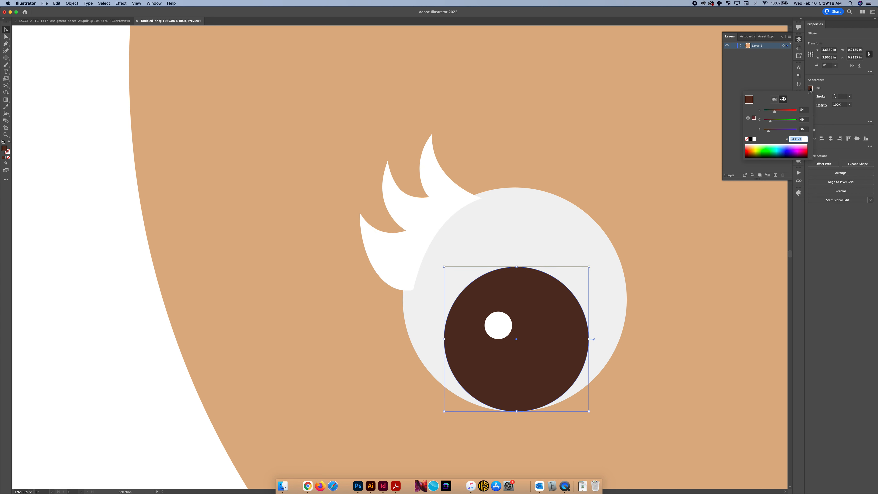
left_click(438, 206)
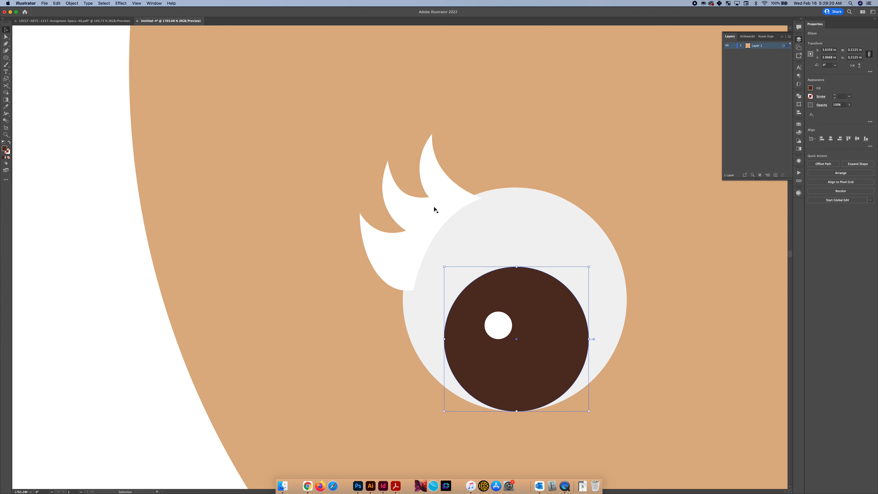
left_click(433, 207)
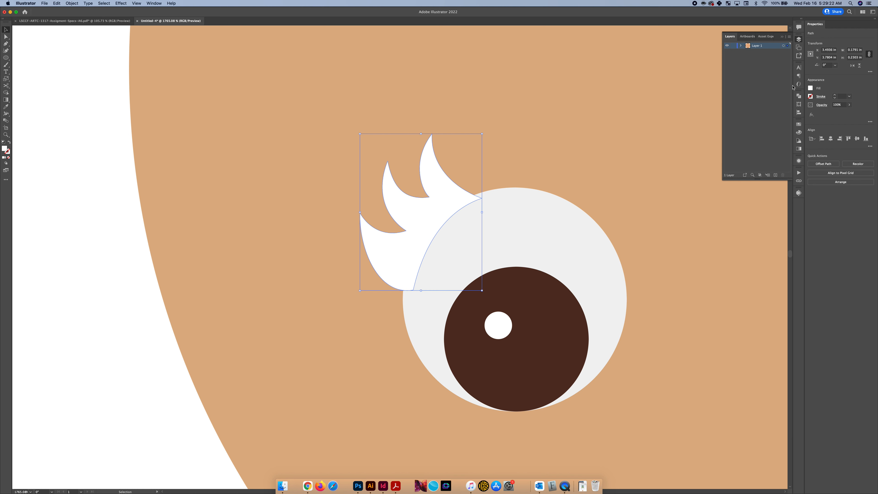
left_click(810, 88)
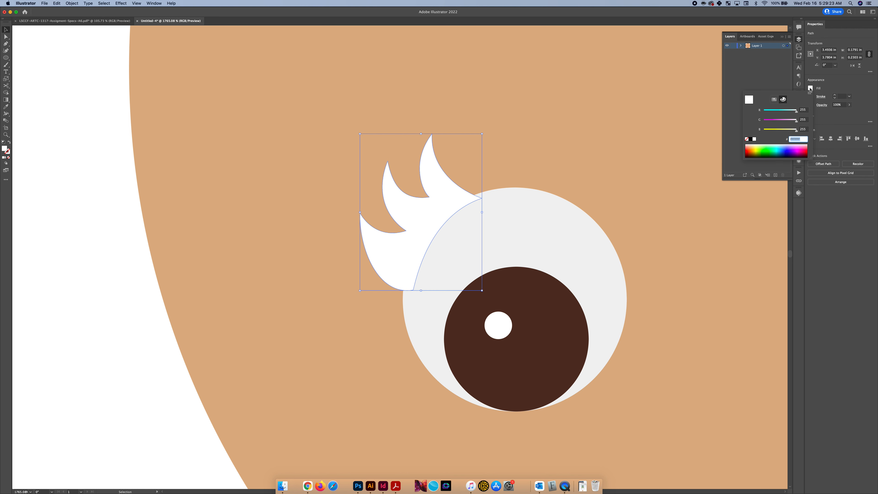
left_click(802, 109)
type("84")
key("Tab")
type("49")
key("Tab")
type("3")
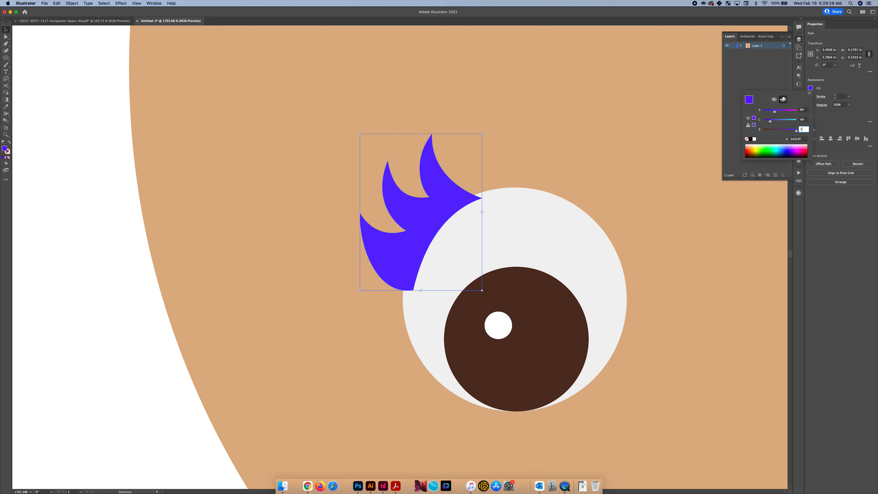
type("0")
key("Return")
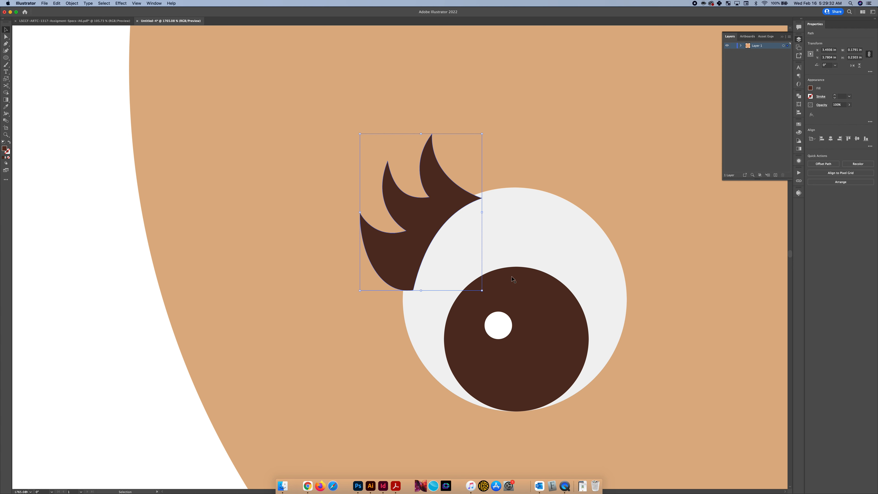
Try sending the eyelash shape and the face circle to the back of the stack, and undo both reorderings
right_click(429, 223)
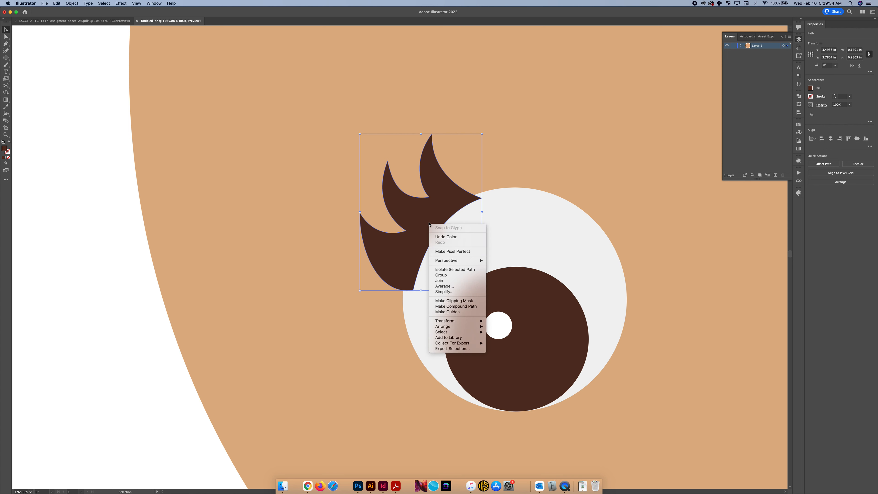
mouse_move(477, 326)
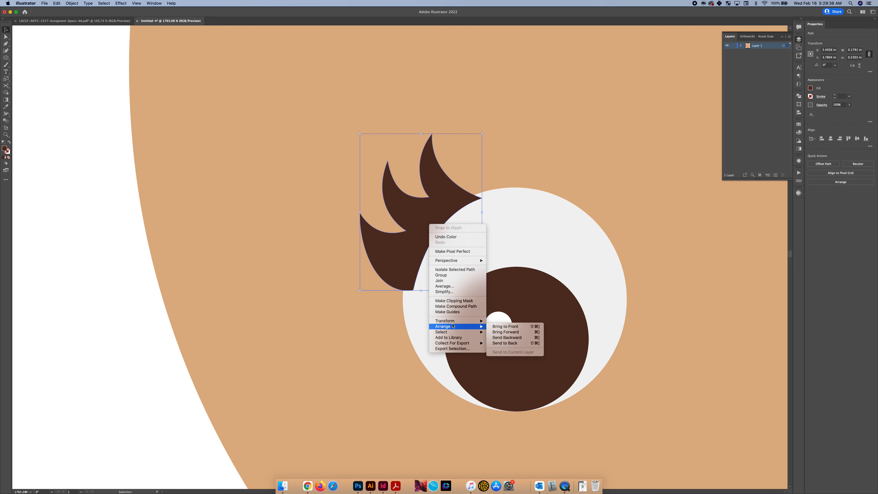
left_click(508, 343)
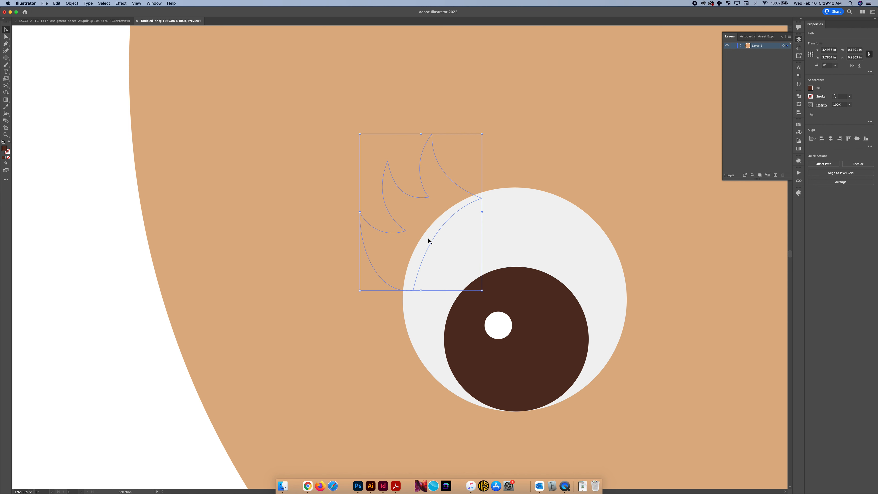
left_click(286, 233)
right_click(319, 217)
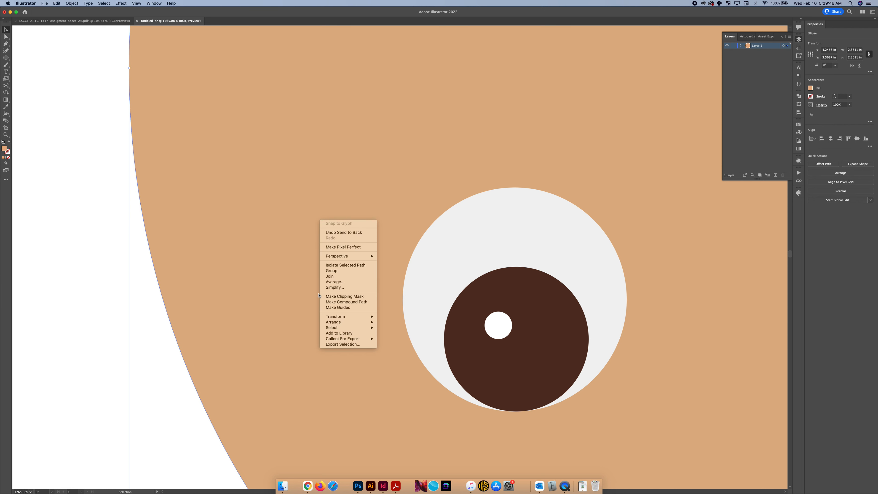
mouse_move(339, 322)
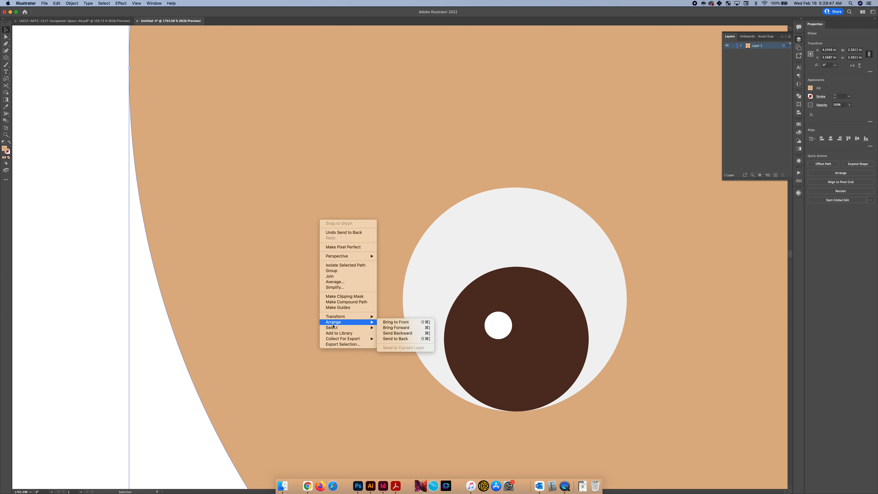
left_click(399, 339)
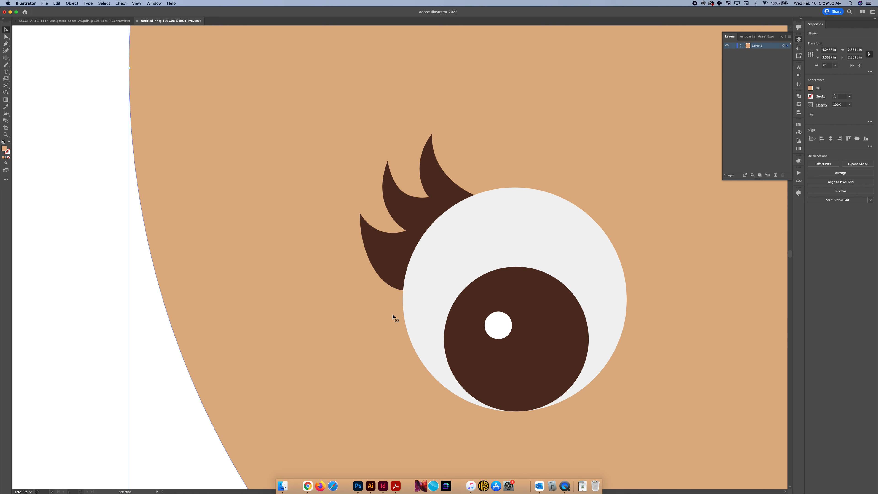
key("super+z")
key("super+z")
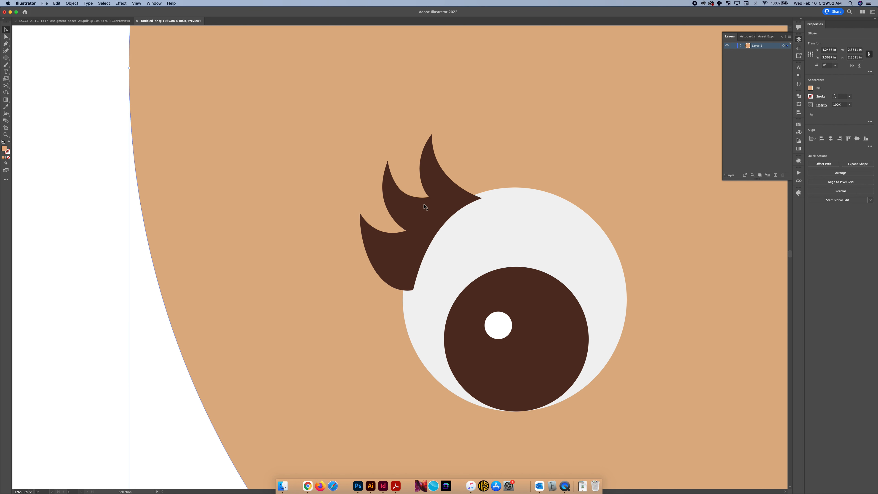
Try sending only the eyelash shape to the very back of the stack twice, undoing it each time
left_click(175, 413)
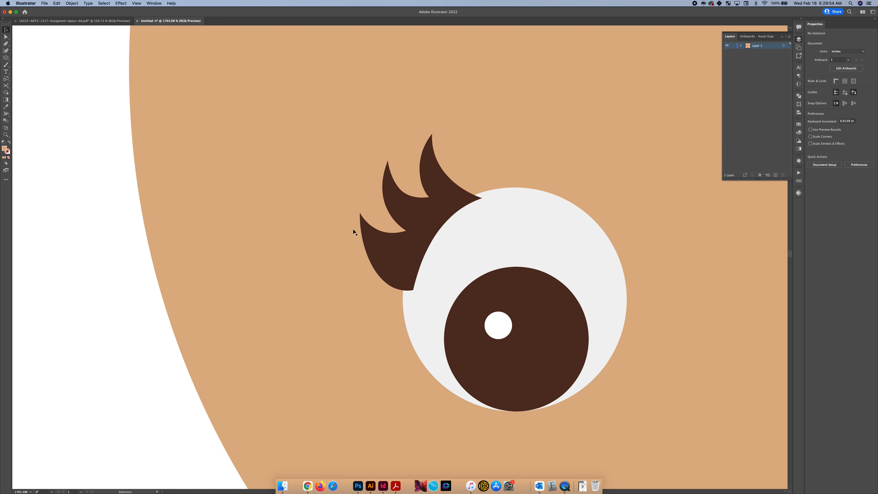
left_click(412, 207)
key("super+shift+bracketleft")
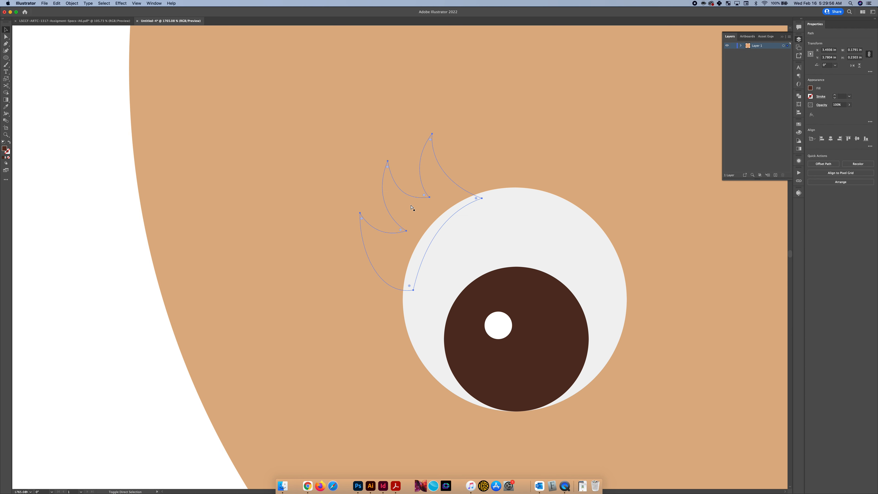
key("super+z")
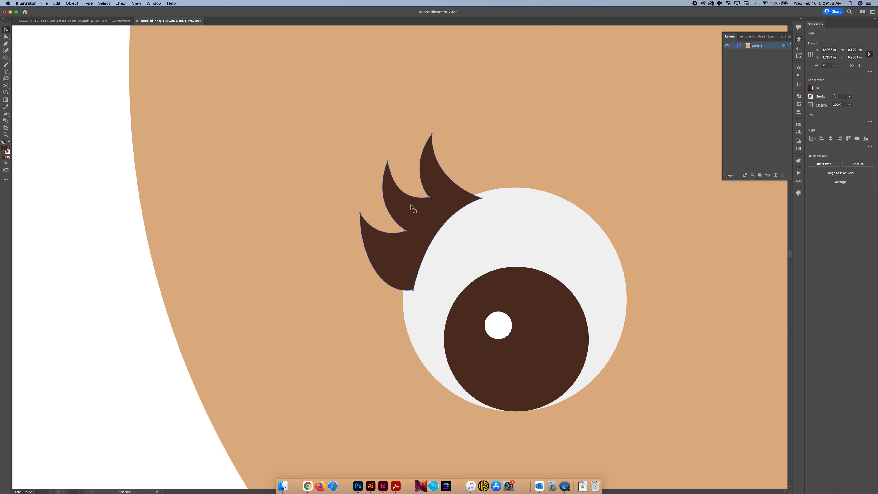
key("super")
key("super+shift+bracketleft")
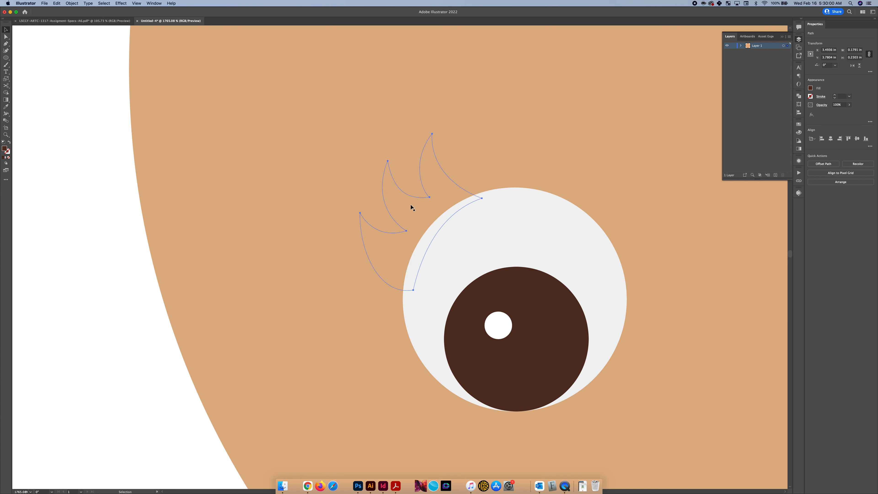
key("super+z")
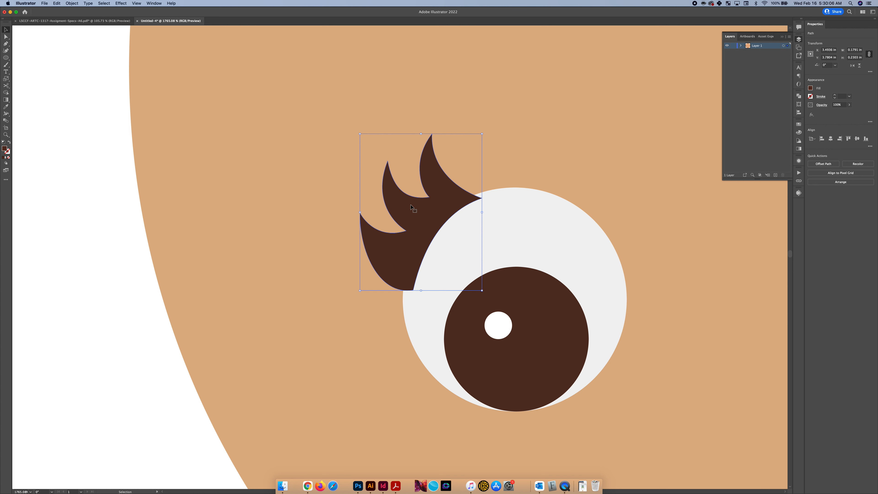
Send the eyelash shape backward through the stacking order until it sits behind the eye white but in front of the face
key("a")
key("v")
key("a")
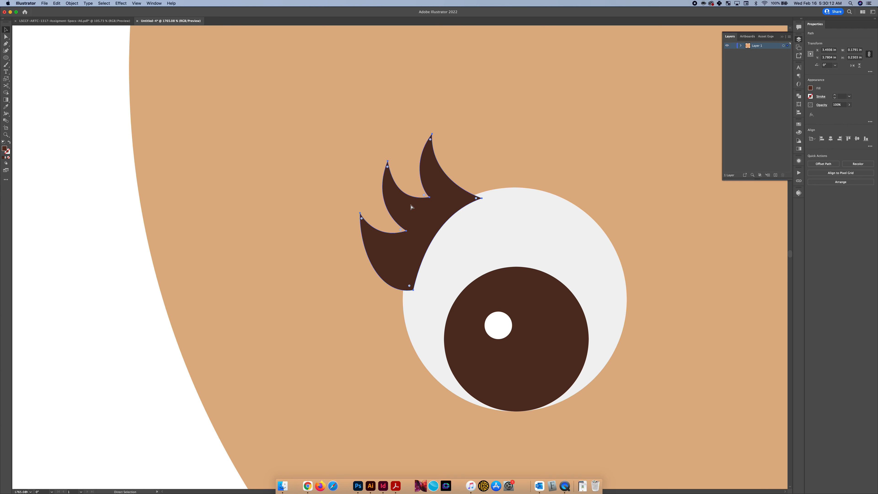
key("super+bracketleft")
key("v")
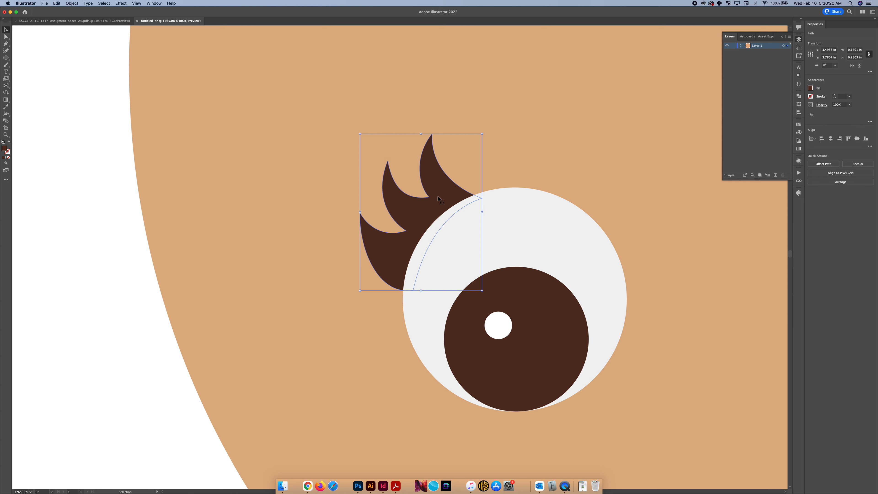
Move the anchor point in the notch between the lower and middle eyelashes slightly outward, away from the eye white
key("a")
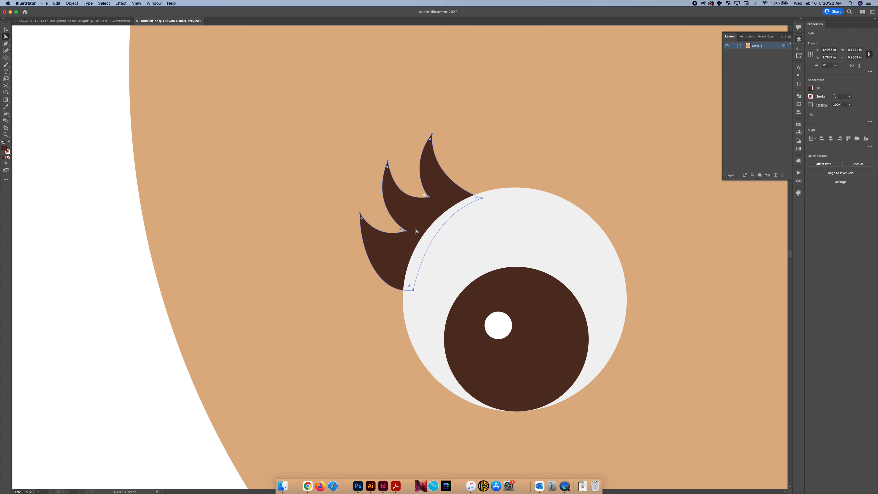
left_click_drag(406, 231, 402, 231)
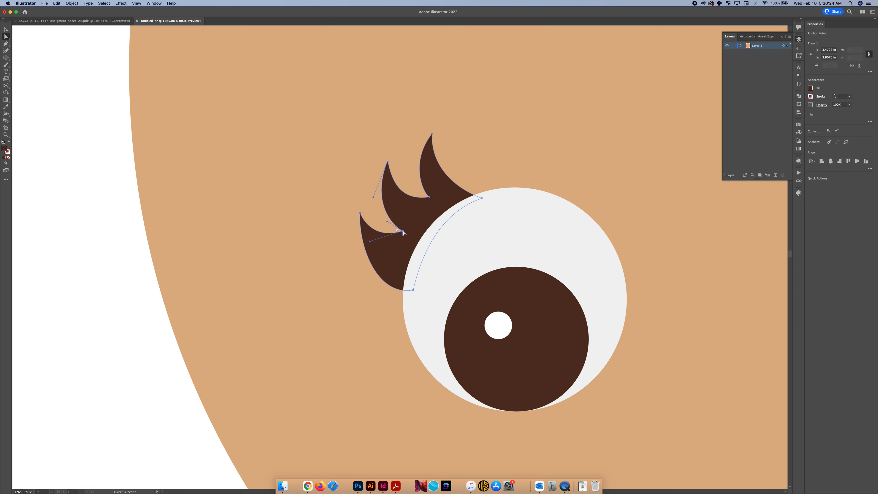
left_click(429, 197)
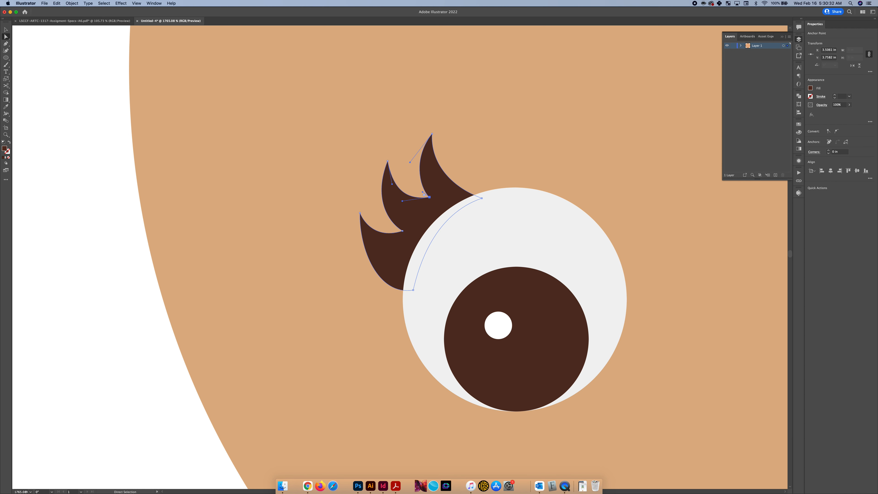
left_click(528, 359)
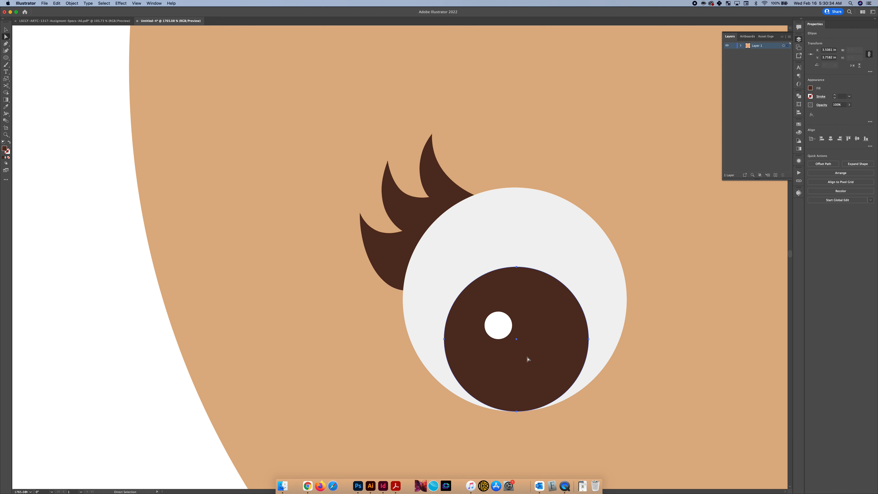
Select all parts of the eye together with its eyelashes, leaving the face circle out of the selection
scroll(527, 359, "down", 3)
key("v")
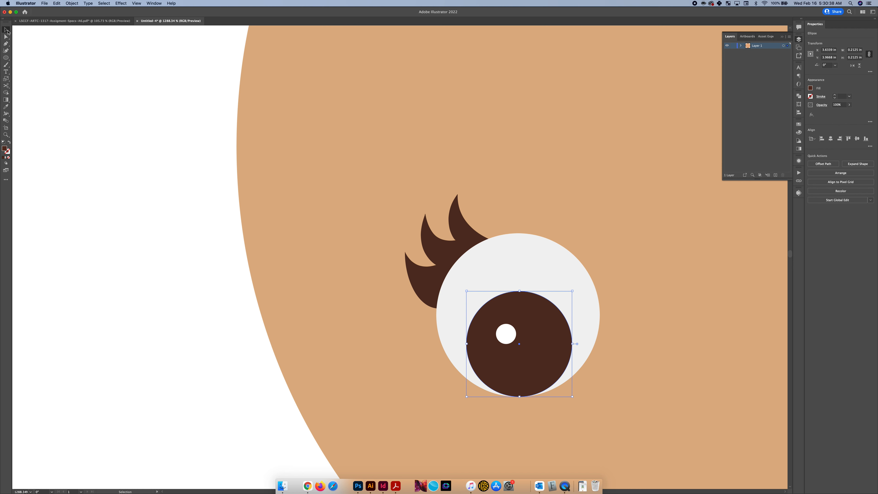
left_click_drag(180, 209, 626, 426)
scroll(316, 303, "down", 5)
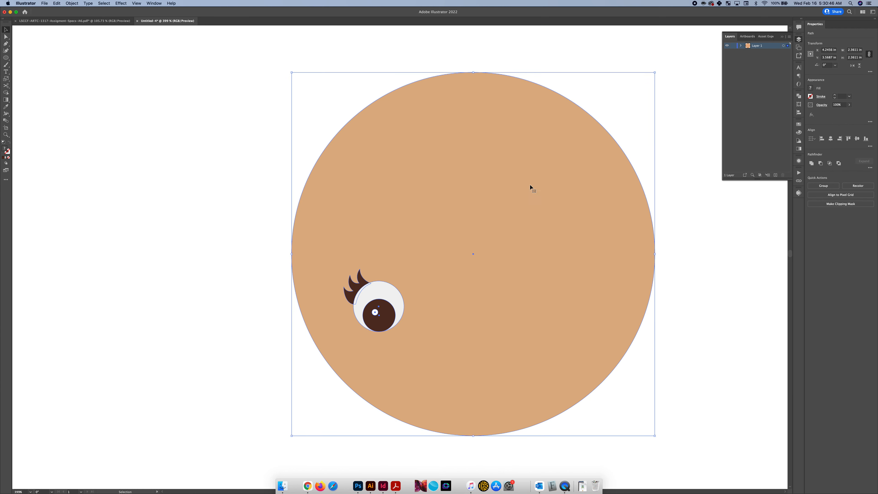
scroll(337, 203, "up", 1)
scroll(325, 276, "up", 1)
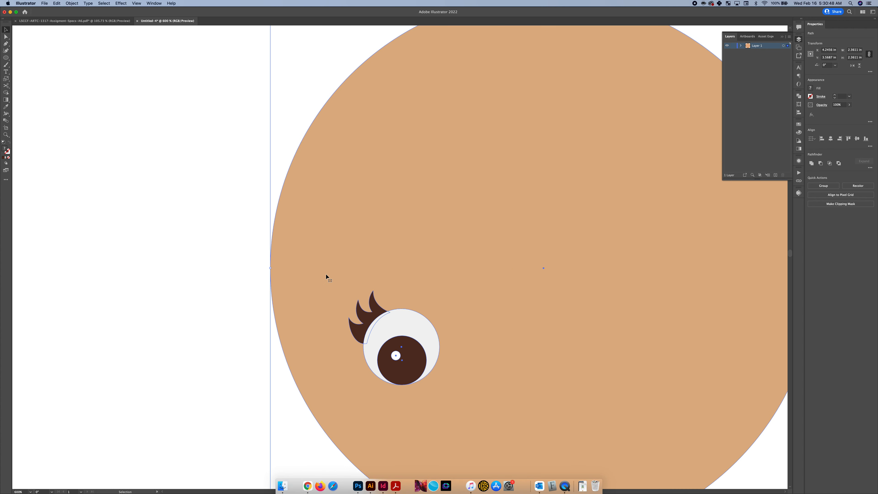
left_click(304, 290, "shift")
Try moving the selected eye outward past the face's edge twice, undoing each move
left_click_drag(376, 307, 219, 220)
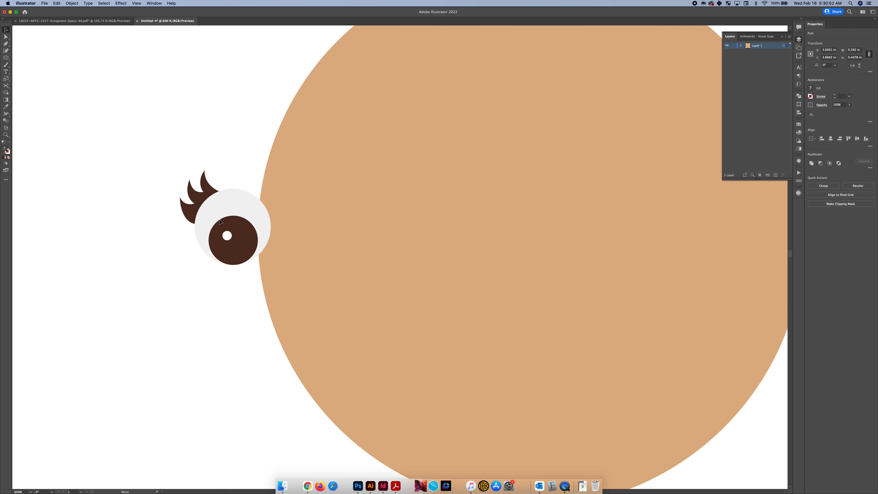
key("super+z")
left_click_drag(383, 304, 243, 223)
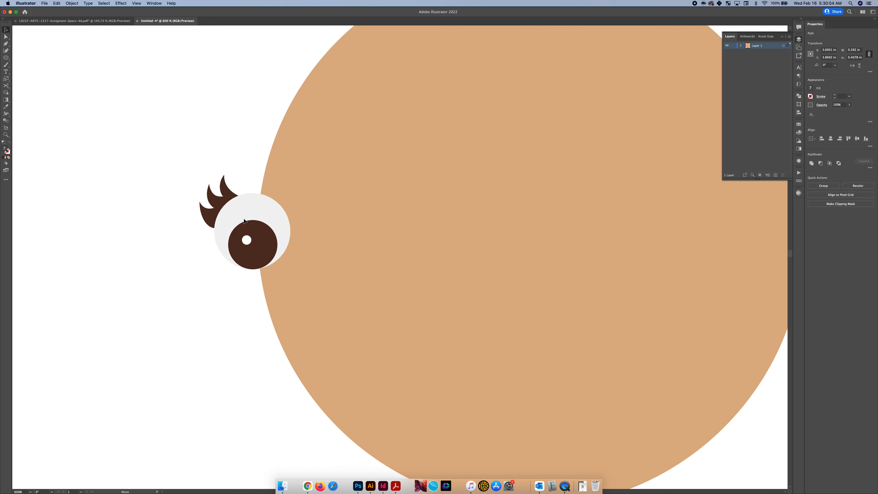
key("super+z")
Make a mirrored copy of the whole eye with Reflect, using the vertical axis at 90°
scroll(388, 288, "right", 2)
scroll(389, 288, "down", 1)
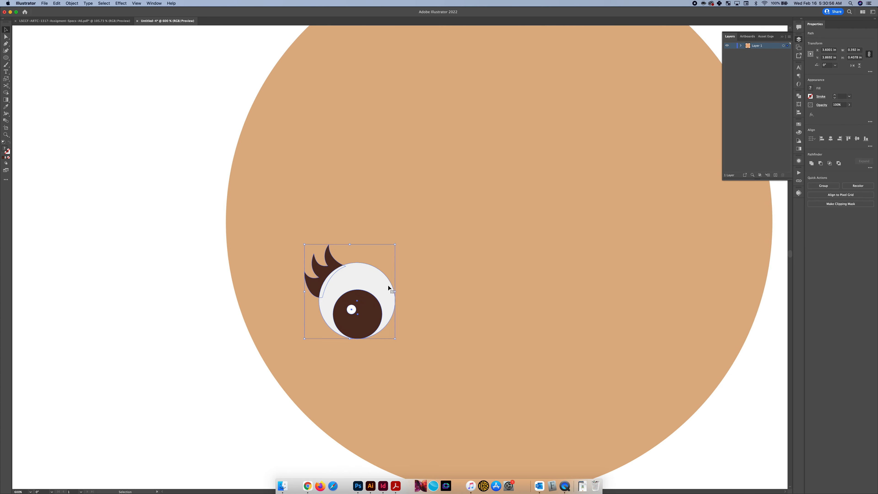
scroll(388, 288, "down", 1)
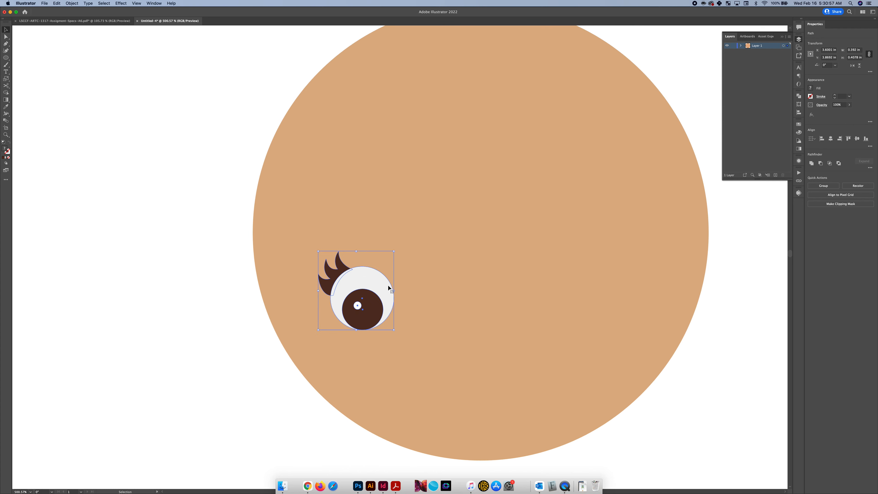
scroll(360, 285, "up", 2)
right_click(364, 282)
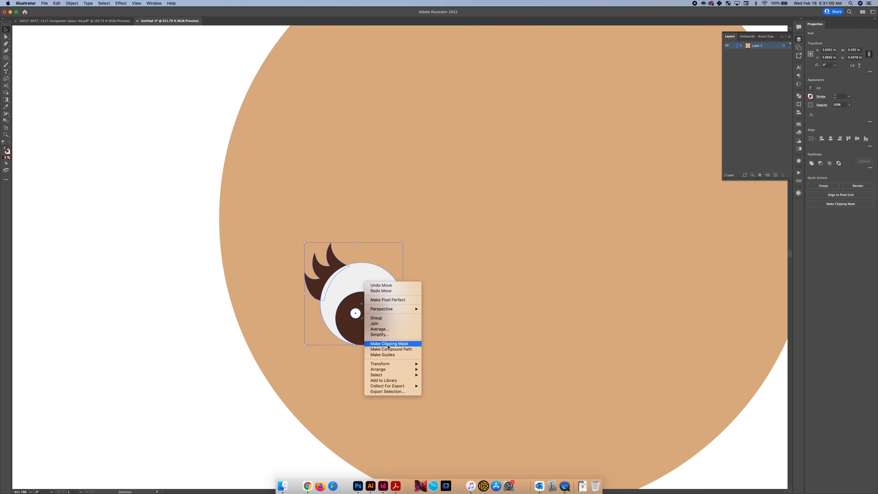
mouse_move(388, 364)
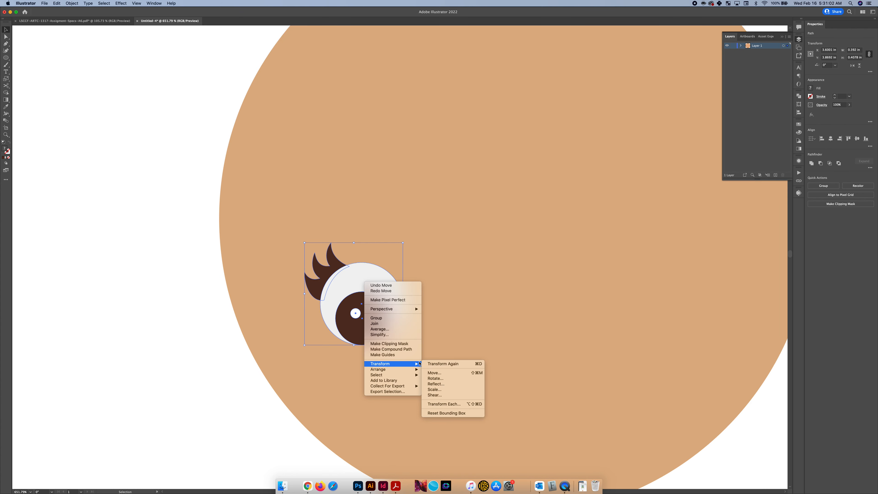
left_click(434, 384)
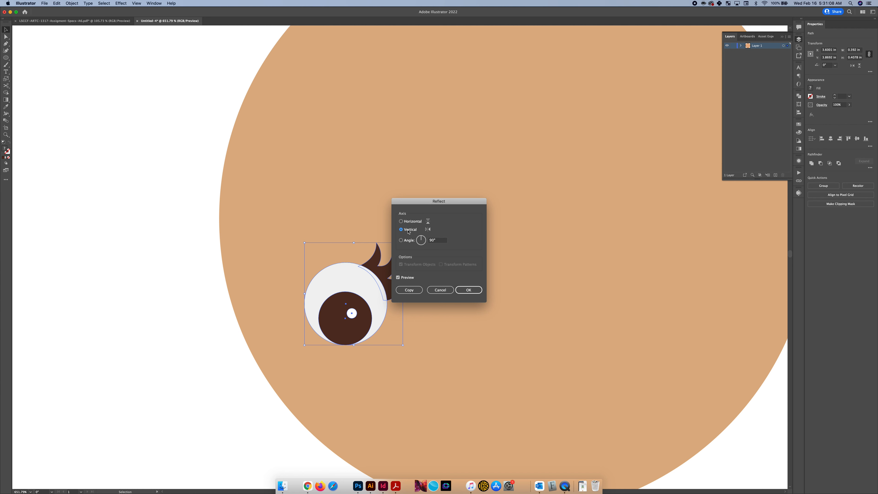
left_click_drag(428, 203, 465, 199)
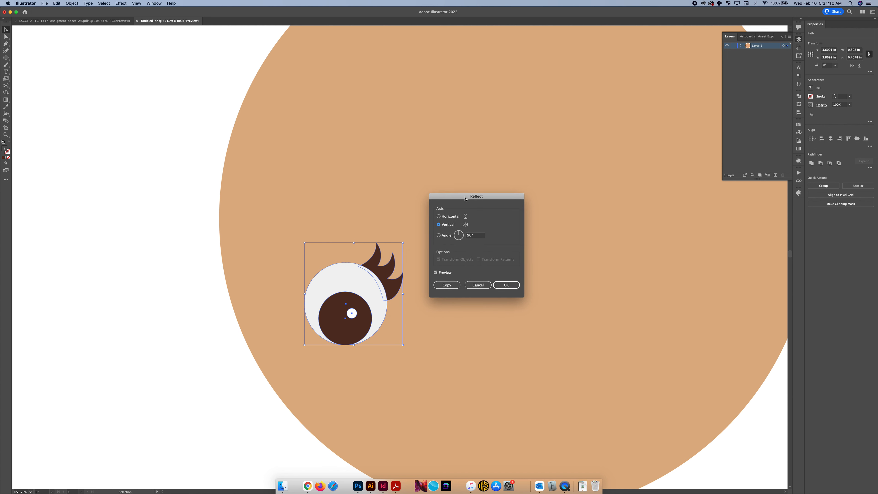
left_click(445, 286)
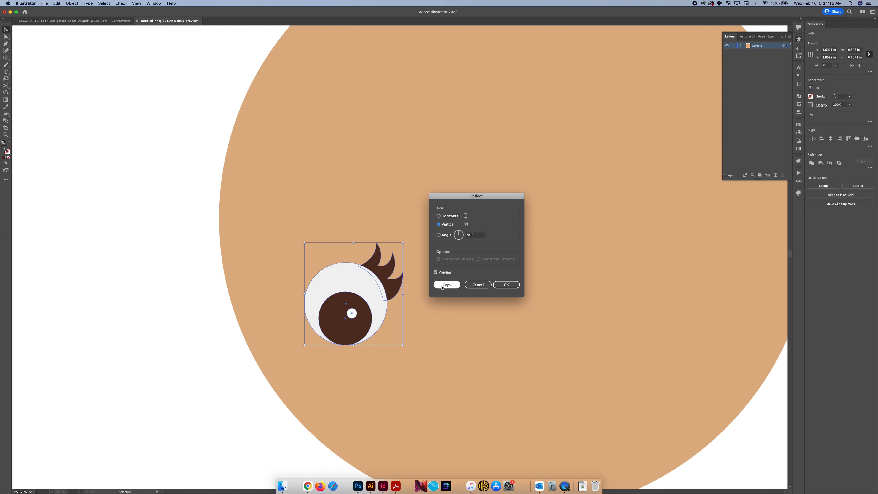
left_click(443, 287)
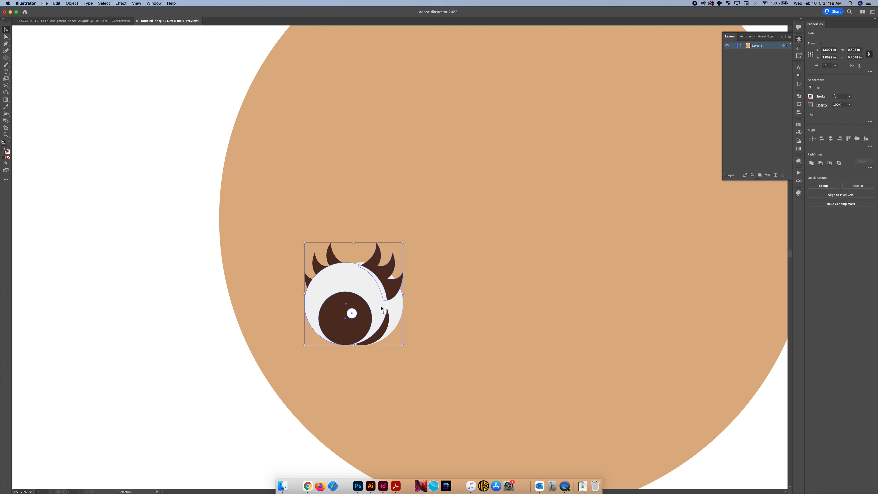
Move the mirrored eye straight across to the opposite side of the face, at X about 4.80 in
key("Right")
key("Right")
key("Right")
key("Right")
key("Right")
key("Right")
key("Right")
key("Right")
key("Right")
key("Right")
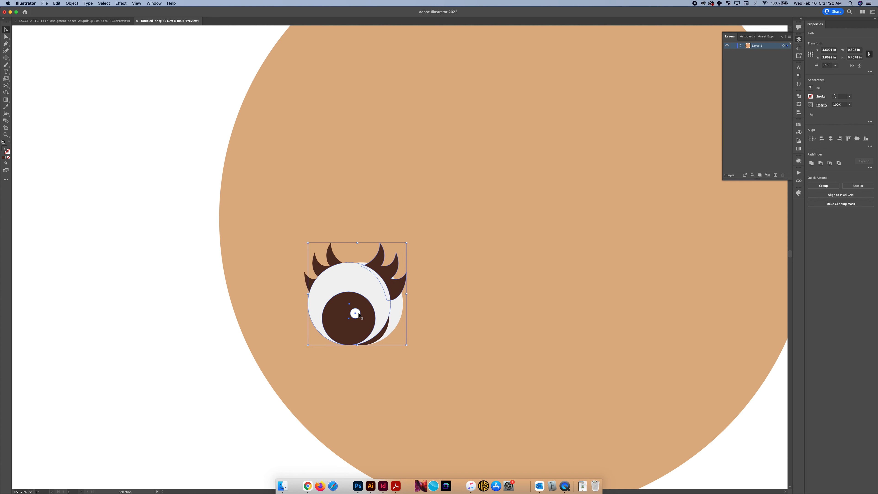
key("Right")
key("Right")
key("Right")
key("Right")
key("Right")
key("Right")
key("Right")
key("Right")
key("Right")
key("Right")
key("Right")
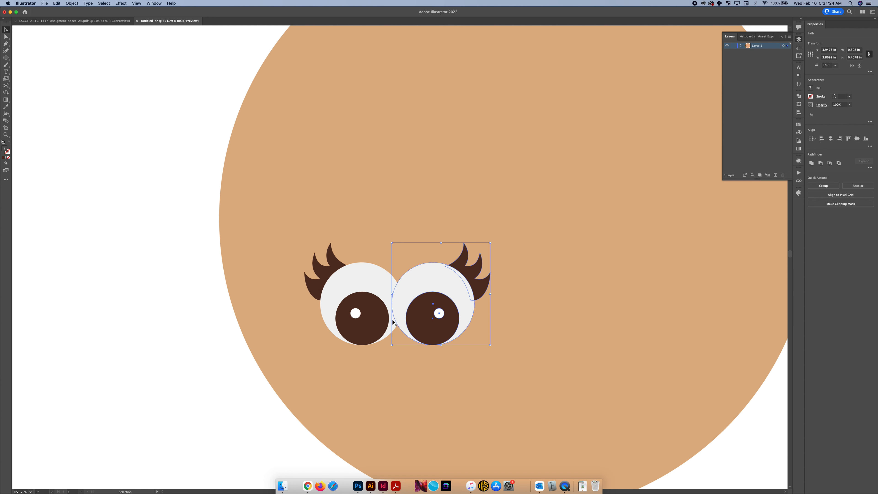
left_click_drag(428, 323, 641, 303)
scroll(641, 302, "right", 5)
scroll(641, 302, "down", 3)
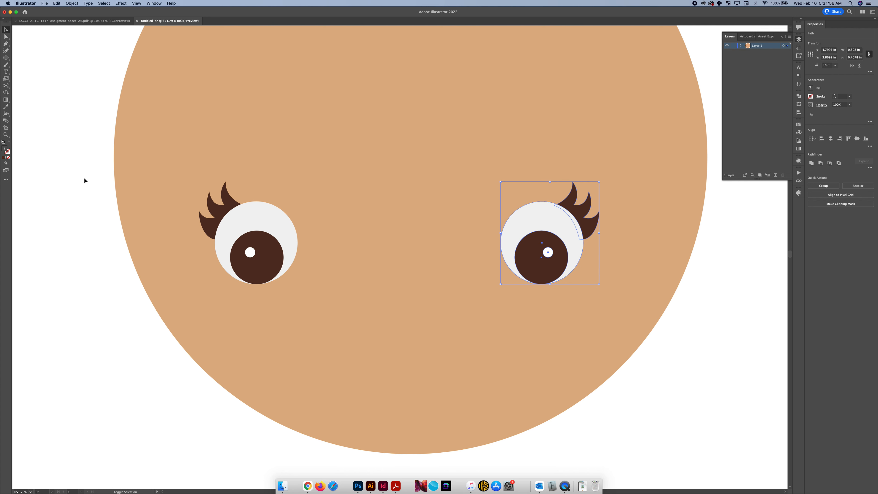
Select both eyes with their eyelashes, excluding the face circle, and group them
left_click_drag(78, 164, 326, 313)
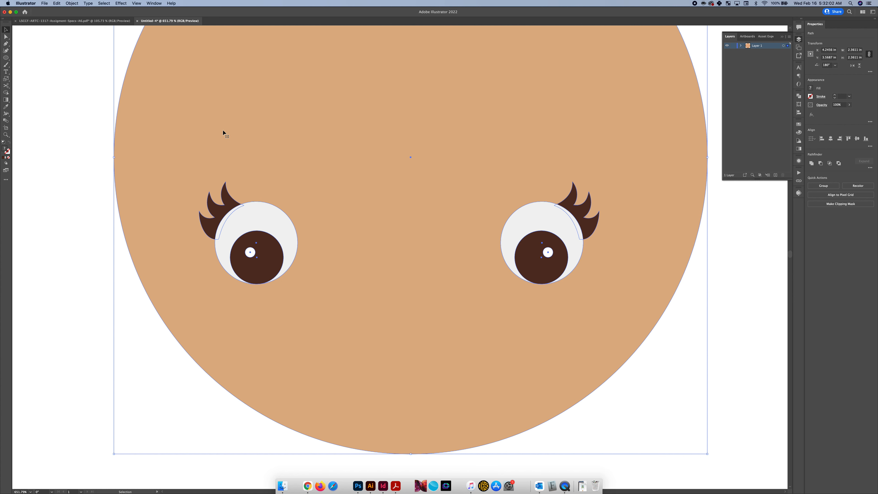
left_click(341, 197, "shift")
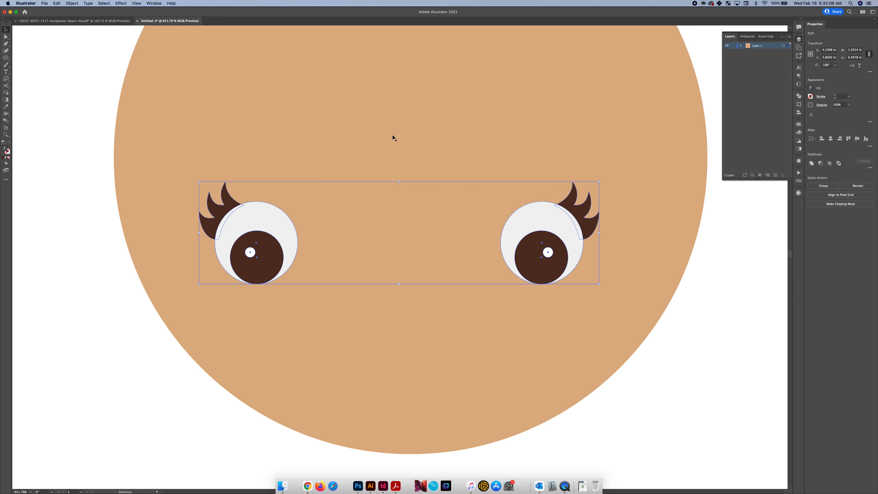
scroll(393, 135, "down", 2)
scroll(392, 135, "up", 3)
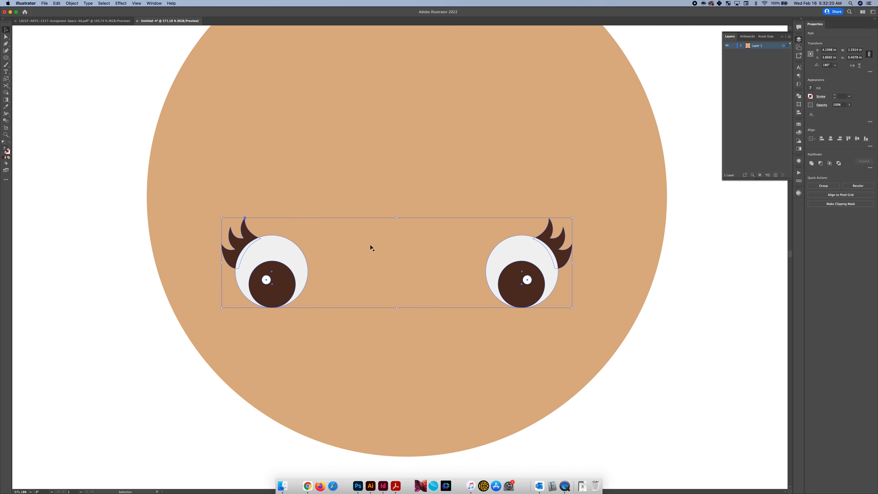
right_click(288, 249)
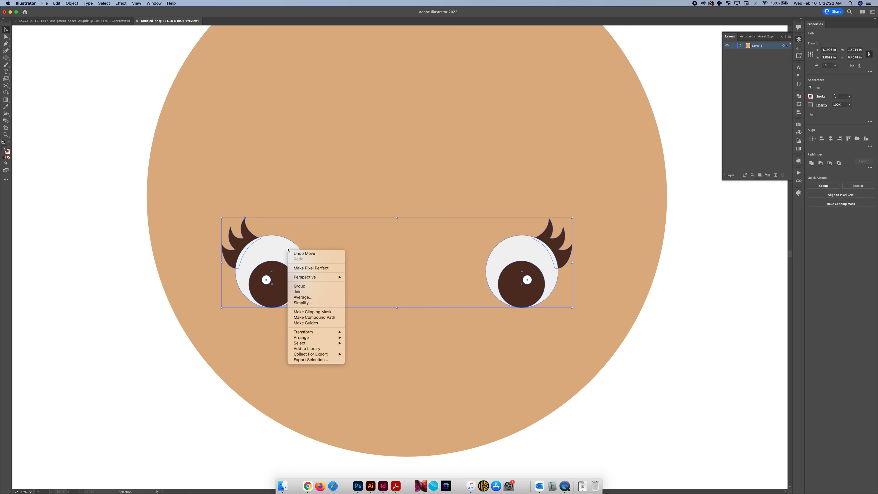
left_click(307, 285)
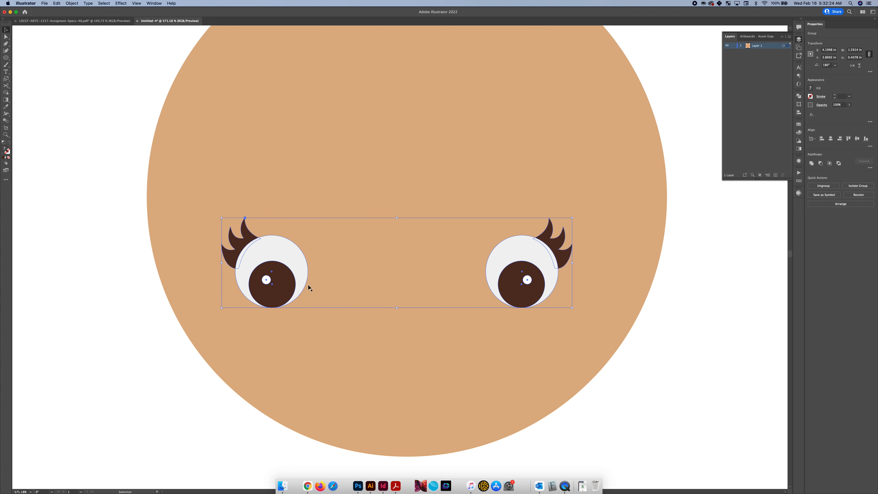
left_click(72, 4)
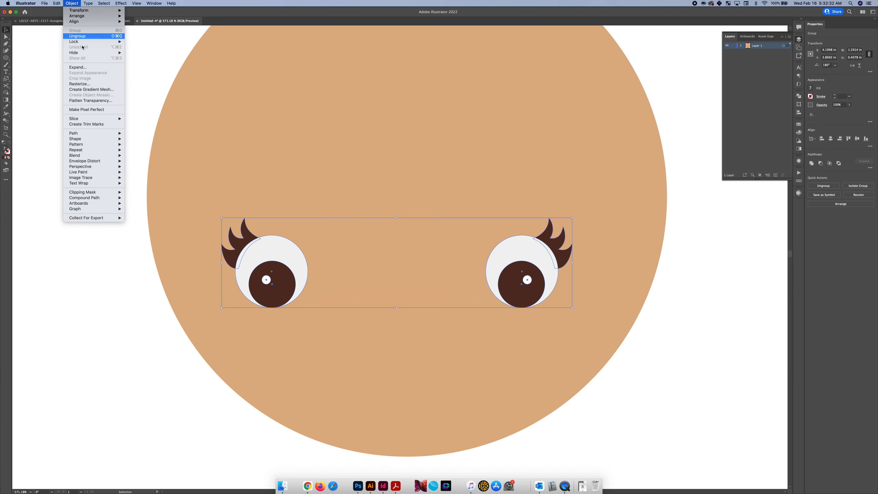
left_click(130, 59)
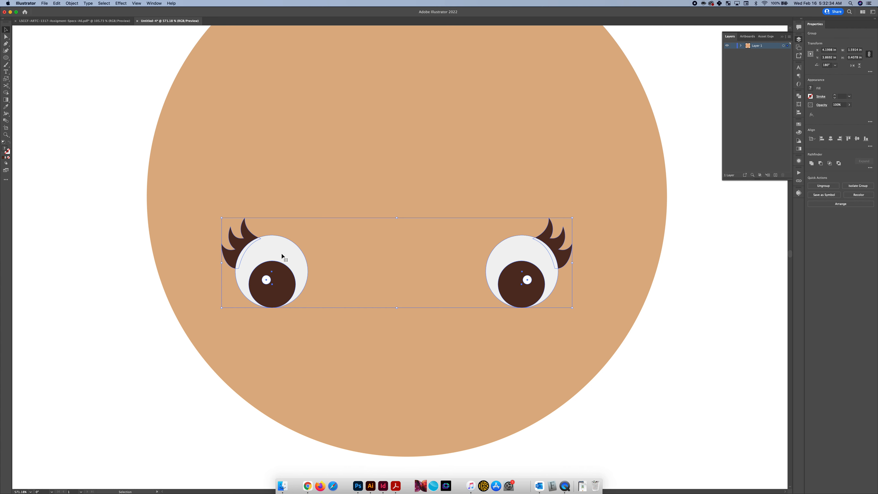
Try moving the grouped eyes up across the face, and undo the move
scroll(282, 253, "down", 5)
left_click_drag(281, 253, 350, 169)
left_click(284, 220)
left_click(282, 256)
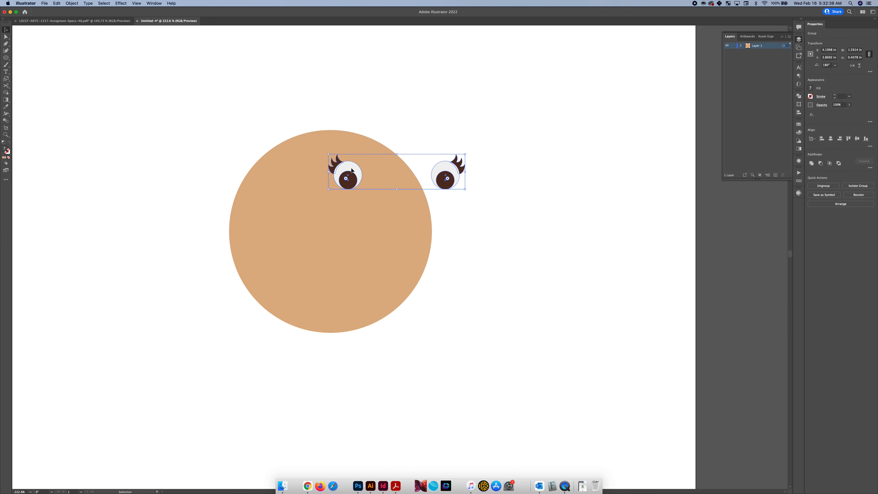
key("super+z")
scroll(279, 257, "up", 1)
scroll(279, 256, "up", 4)
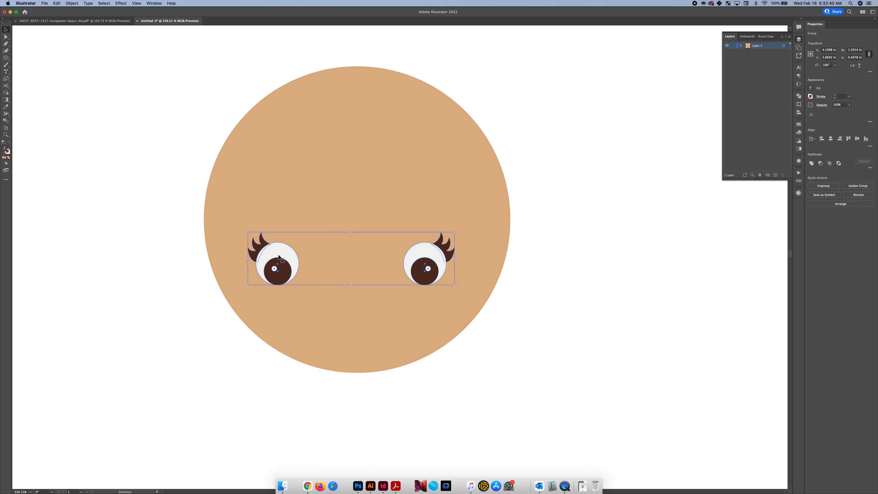
Isolate the eye group to reach its individual parts, and clear the selection inside it
double_click(285, 275)
scroll(285, 274, "up", 4)
left_click_drag(285, 275, 280, 292)
left_click(280, 212)
scroll(312, 155, "down", 5)
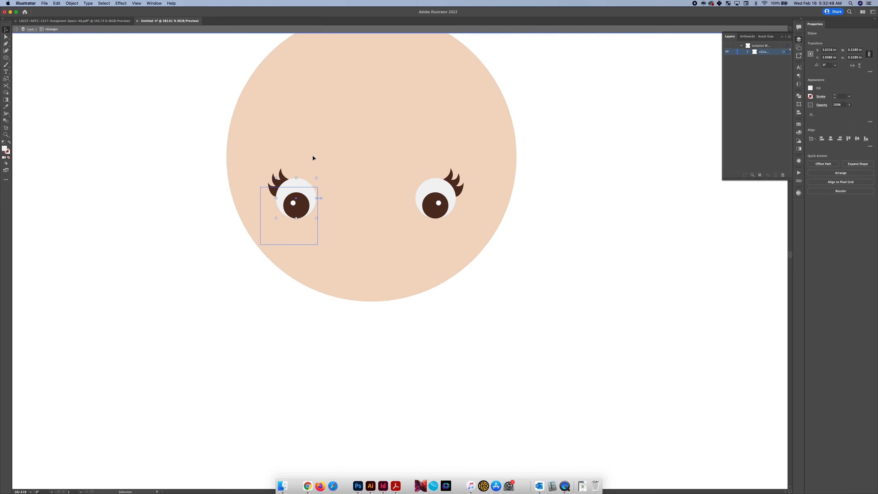
scroll(313, 155, "down", 2)
left_click_drag(337, 141, 238, 94)
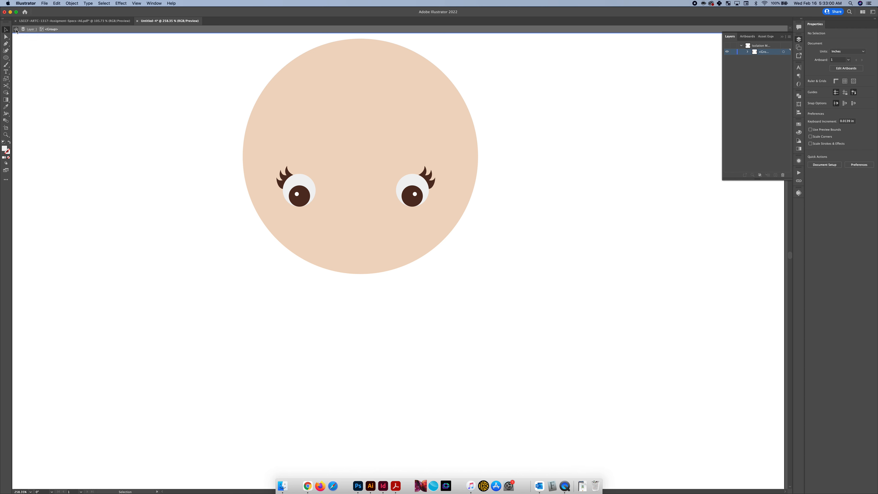
Leave the eye group's isolation for the layer level, try moving the whole group, and undo the move
left_click(16, 31)
left_click_drag(302, 179, 368, 160)
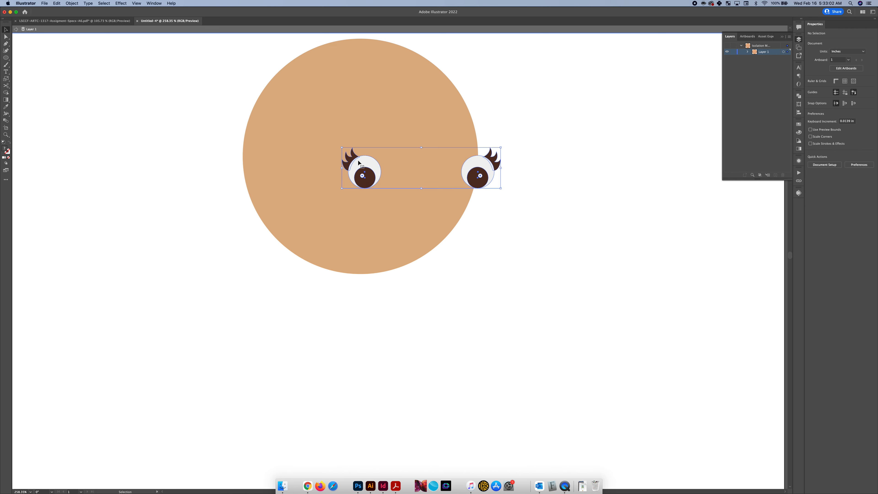
key("super+z")
Align the eye group and the face circle to each other by their horizontal centers
left_click_drag(188, 100, 455, 237)
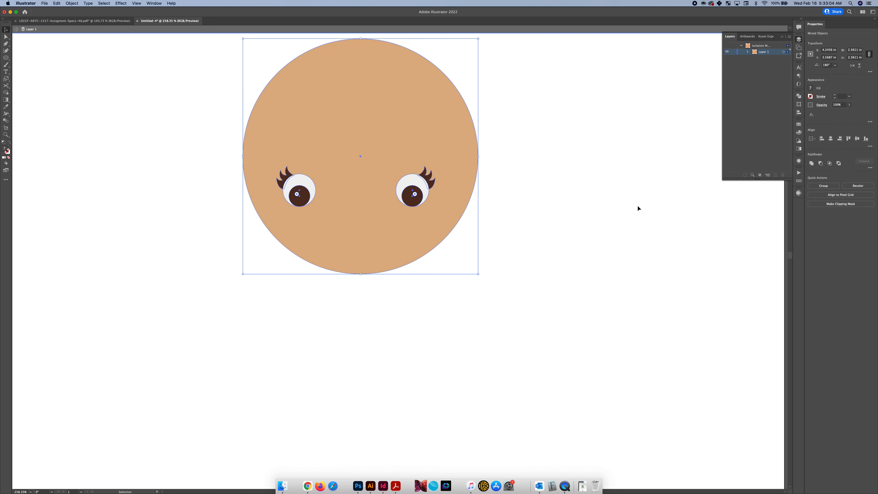
left_click(831, 139)
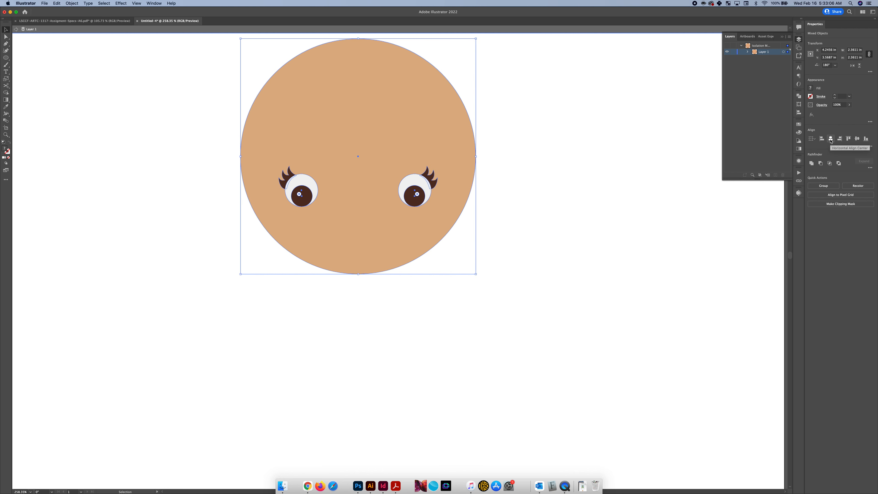
left_click(571, 212)
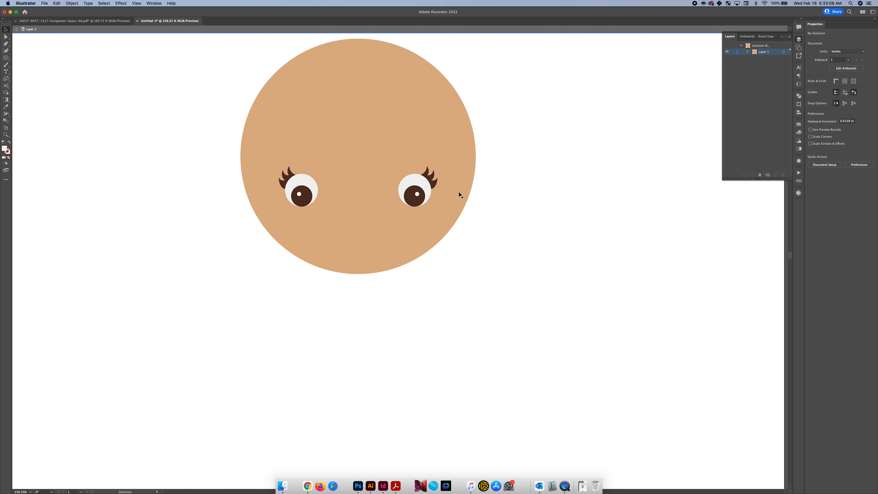
Try moving the eye group up toward the face's right edge, undo the move, and clear the selection
left_click_drag(419, 193, 442, 153)
key("super+z")
left_click(384, 127)
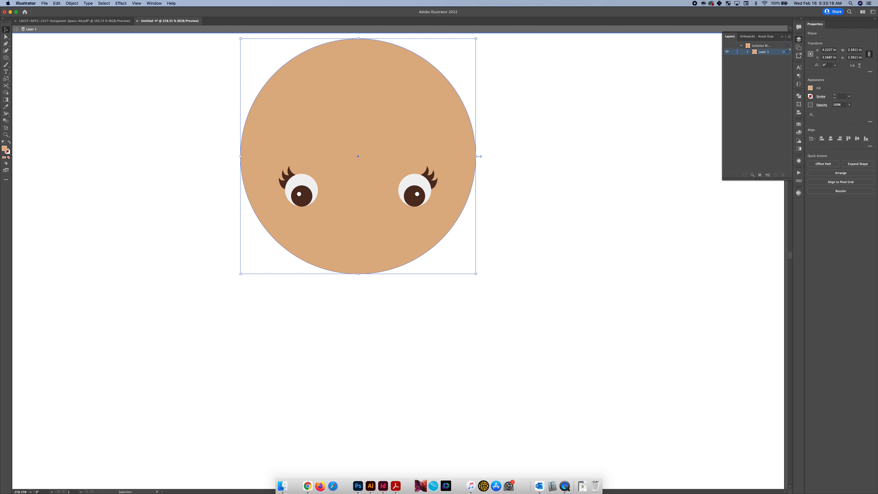
left_click(477, 322)
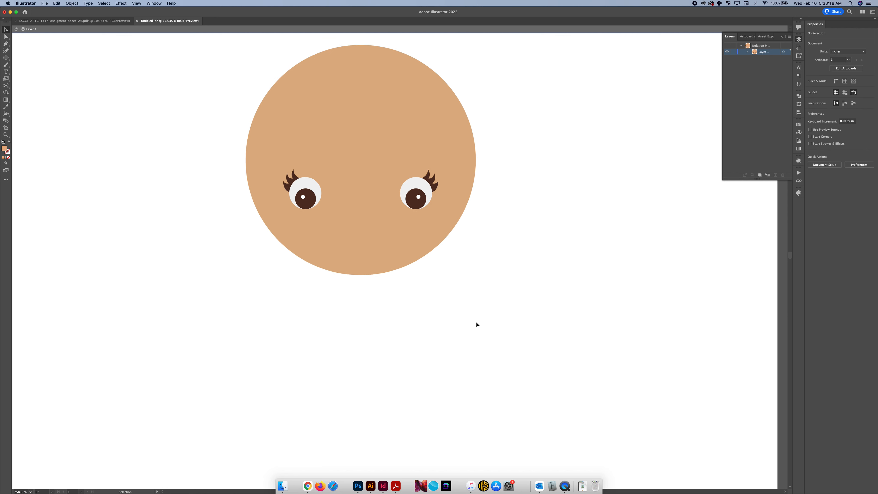
Draw a circle about 1.74 in in diameter on the blank area below and right of the face
scroll(476, 323, "down", 2)
key("l")
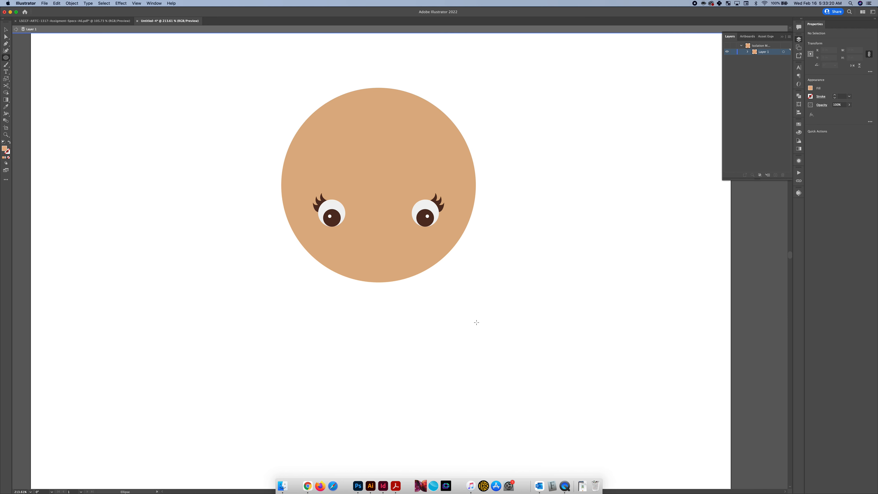
left_click_drag(482, 364, 410, 294)
key("v")
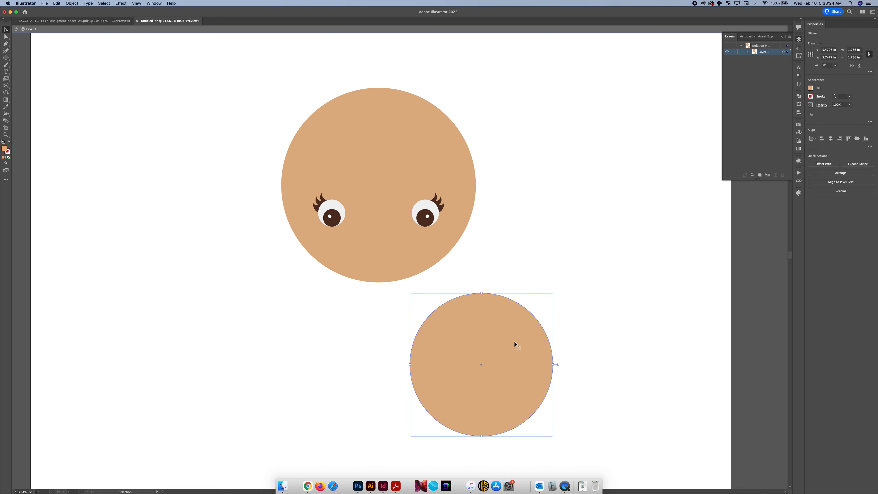
Fill the new circle below the face with RGB 235, 122, 121
scroll(514, 341, "down", 1)
scroll(514, 342, "right", 1)
left_click(813, 90)
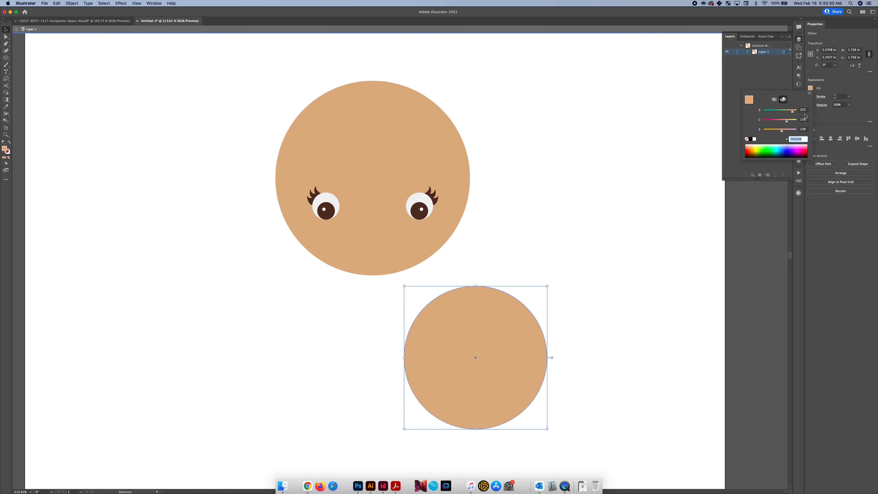
left_click(804, 110)
type("235")
key("Tab")
type("122")
key("Tab")
type("12")
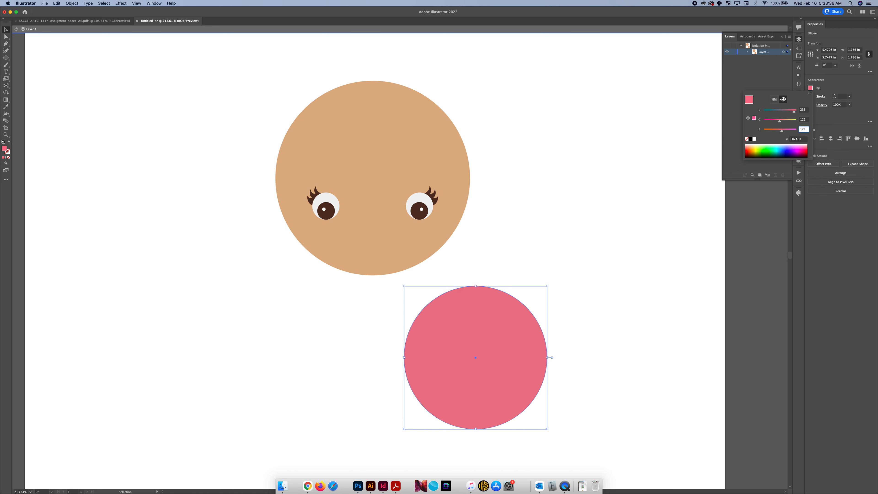
key("Return")
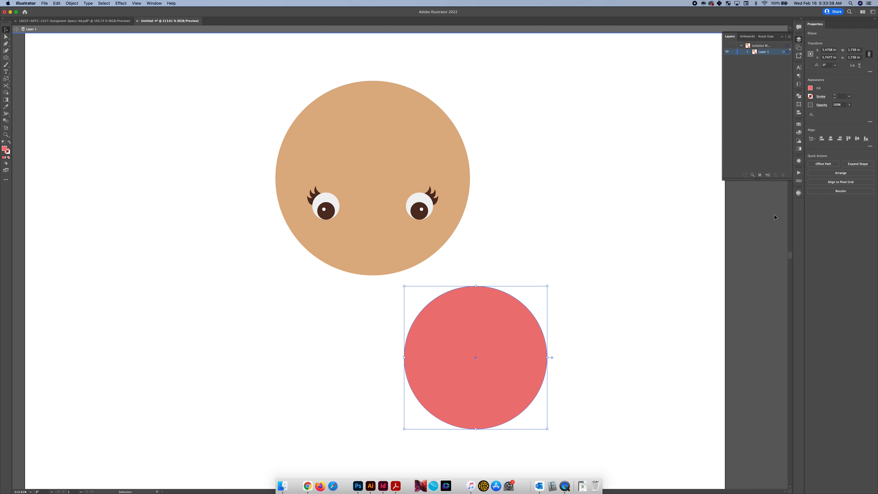
Place an enlarged copy of the pink circle, about 2.15 in across, straight above the original so only its lower rim sticks out
scroll(519, 351, "down", 1)
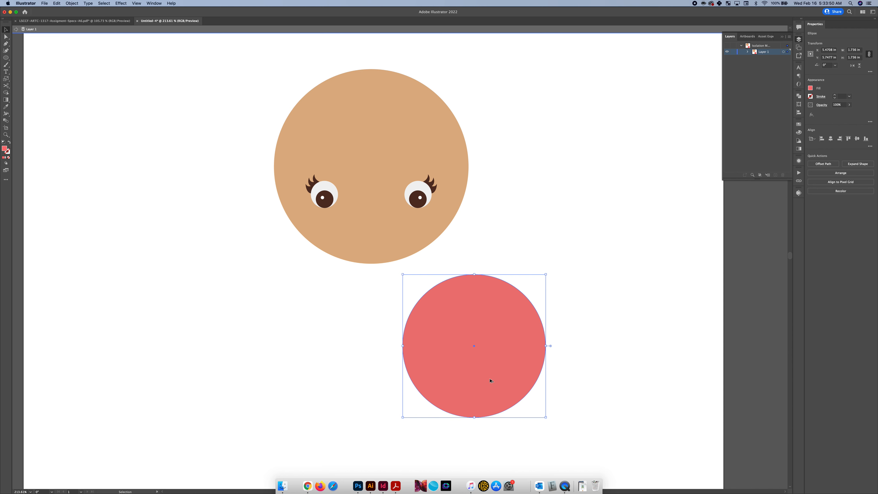
mouse_move(490, 379)
left_mouse_down()
mouse_move(488, 371)
mouse_move(487, 391)
mouse_move(488, 379)
left_mouse_up()
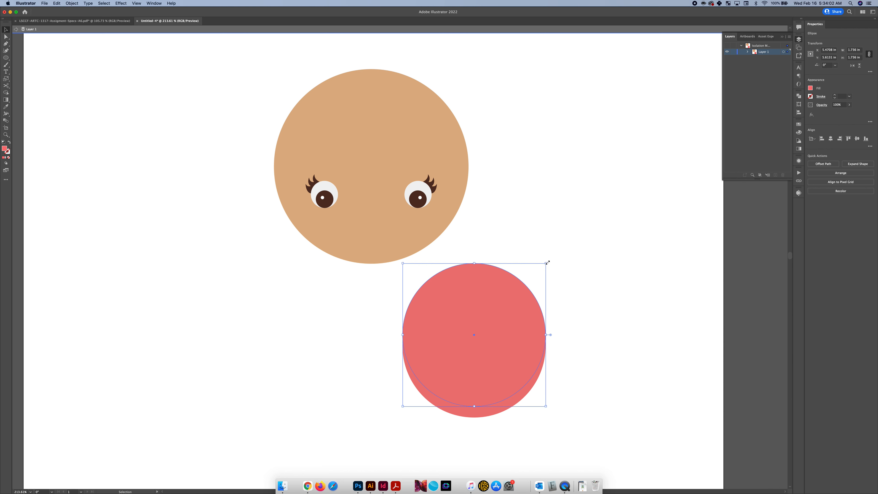
left_click_drag(547, 263, 570, 246)
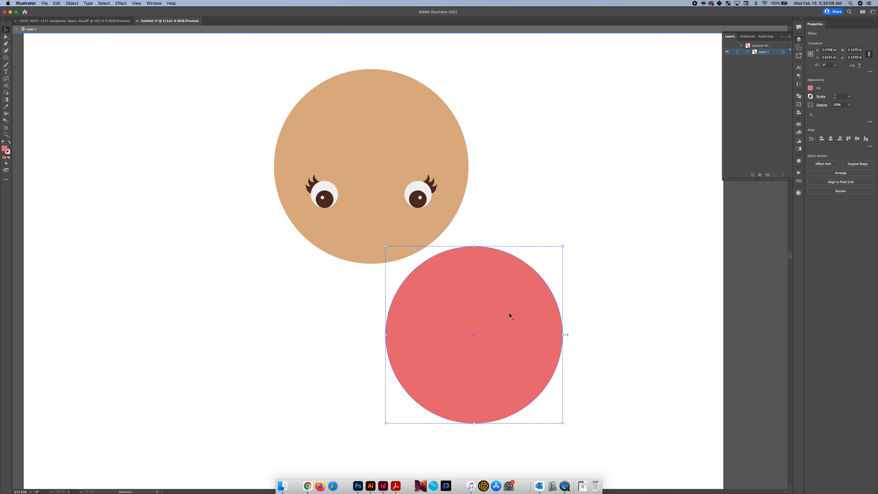
left_click_drag(500, 339, 501, 328)
left_click_drag(502, 375, 502, 372)
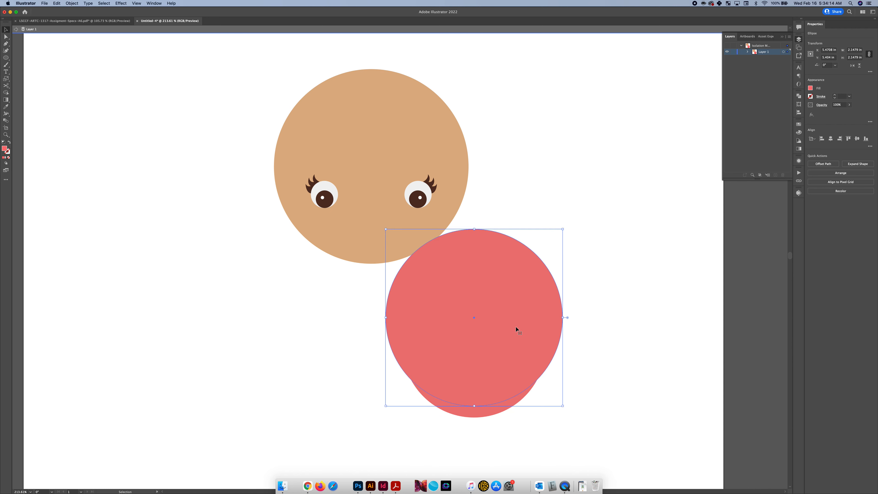
left_click_drag(515, 327, 516, 326)
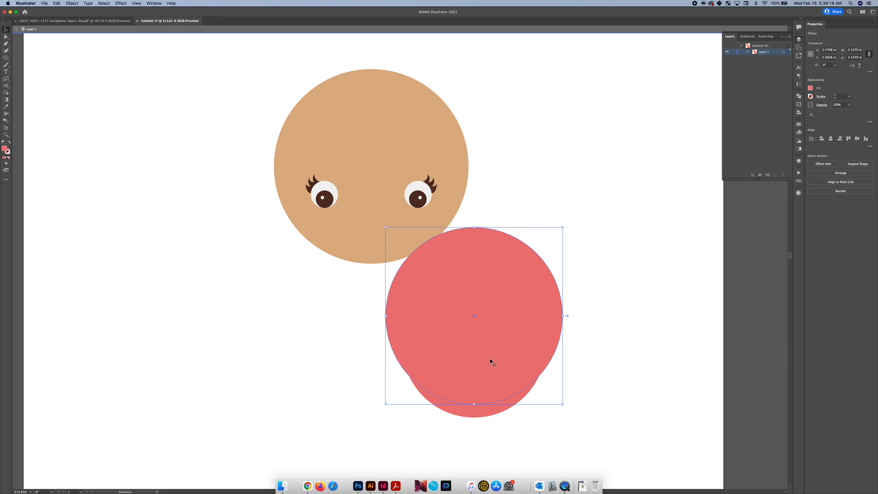
Try subtracting the larger pink circle from the smaller one, and undo the subtraction
left_click_drag(525, 425, 461, 361)
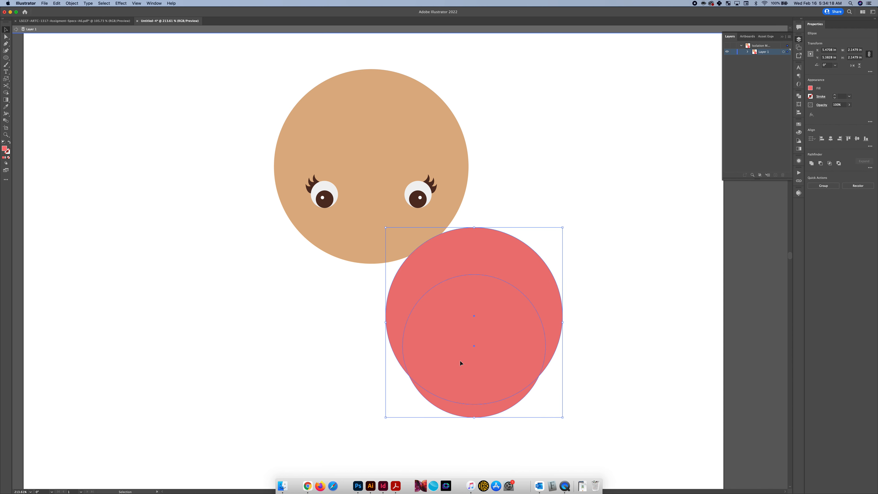
left_click(821, 164)
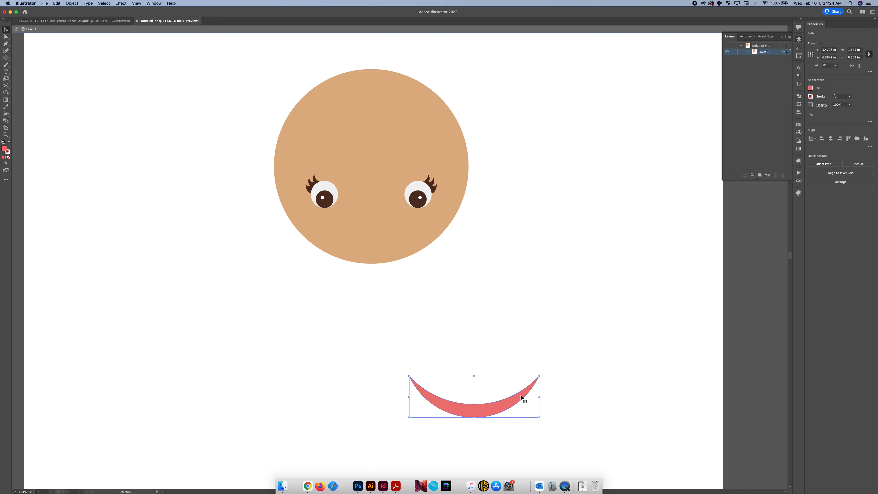
key("super+z")
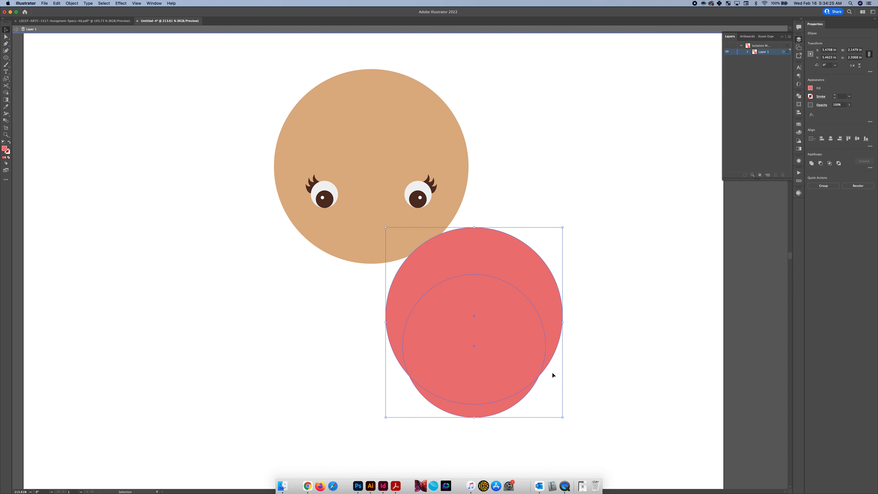
Try moving the two overlapping pink circles apart, and undo the move
left_click(508, 228)
left_click_drag(510, 261, 527, 203)
left_click_drag(599, 148, 491, 267)
left_click_drag(485, 408, 612, 409)
key("super+z")
Subtract the larger pink circle from the smaller one and move the resulting crescent onto the lower face as a smile
left_click_drag(597, 324, 528, 365)
left_click(820, 163)
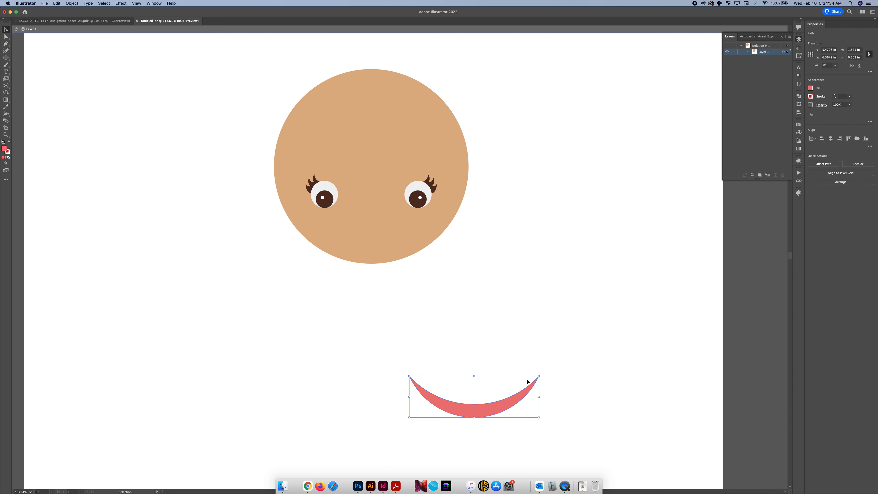
left_click_drag(504, 401, 401, 238)
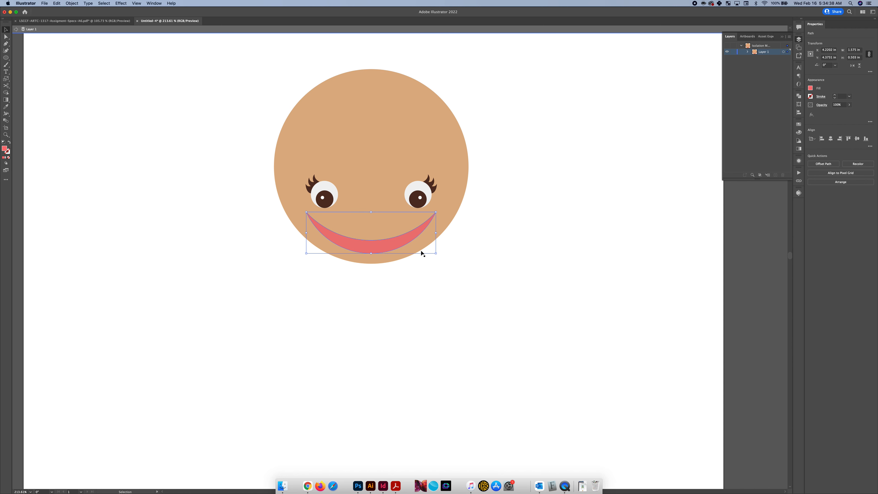
Align the smile, the eye group and the face circle to each other by their horizontal centers
left_click_drag(466, 278, 260, 101)
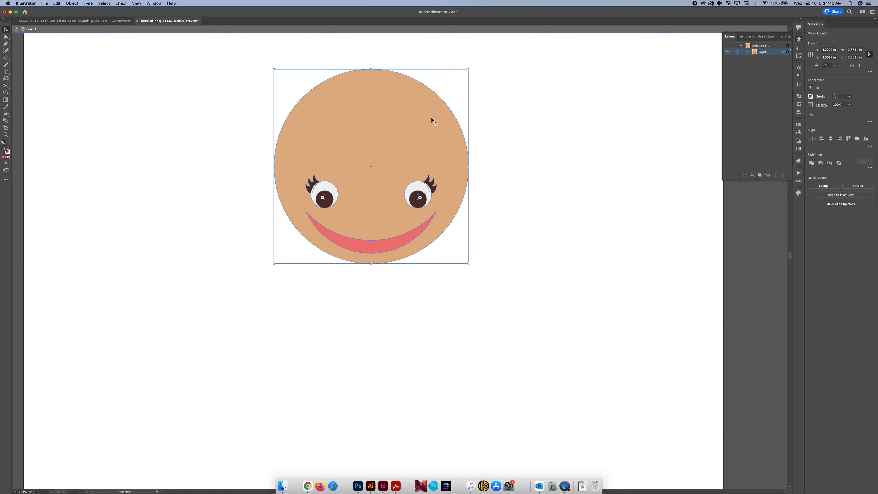
left_click(831, 138)
left_click(440, 308)
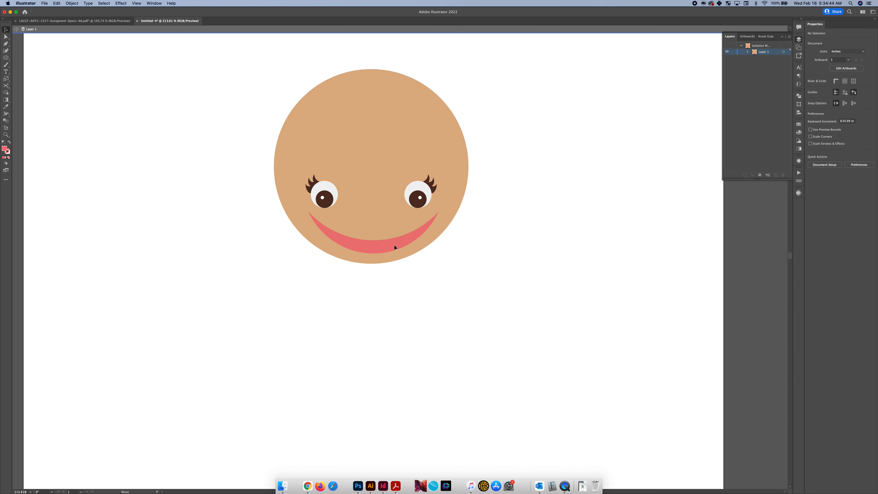
left_click(407, 250)
left_click_drag(490, 278, 263, 154)
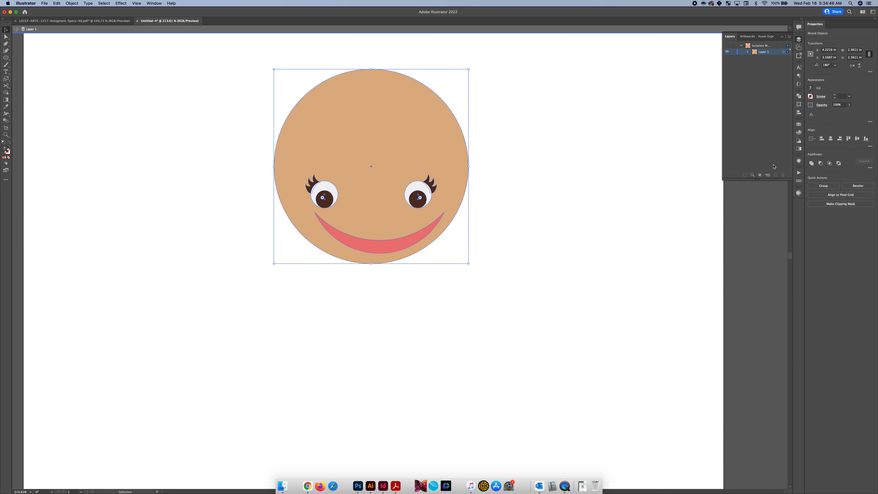
left_click(831, 139)
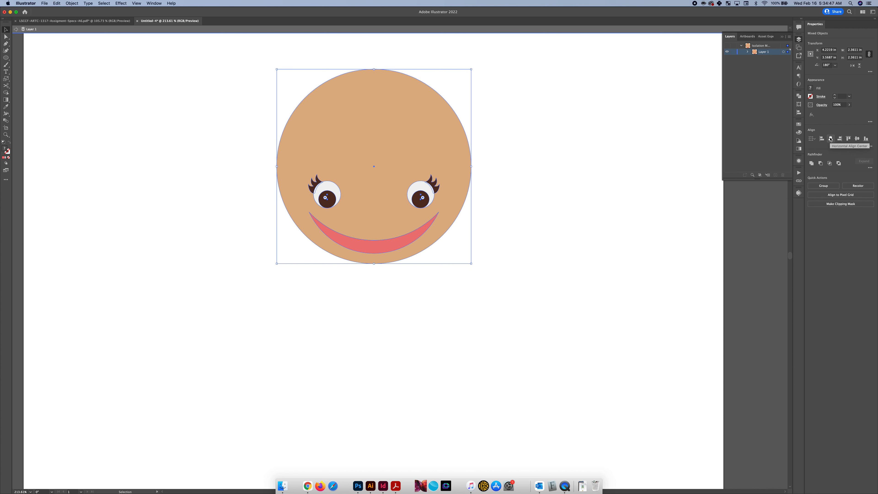
left_click(389, 293)
Scale the smile down proportionally about its center to a small mouth between and below the eyes
left_click(389, 244)
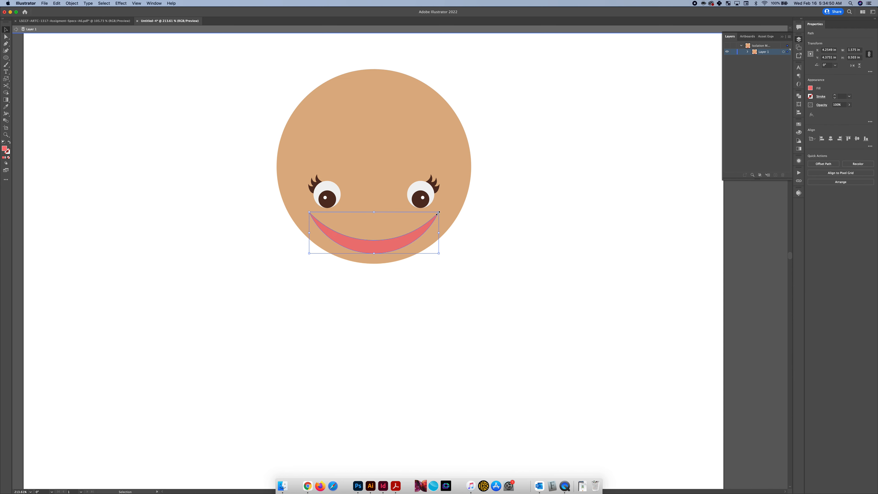
left_click_drag(438, 213, 408, 228)
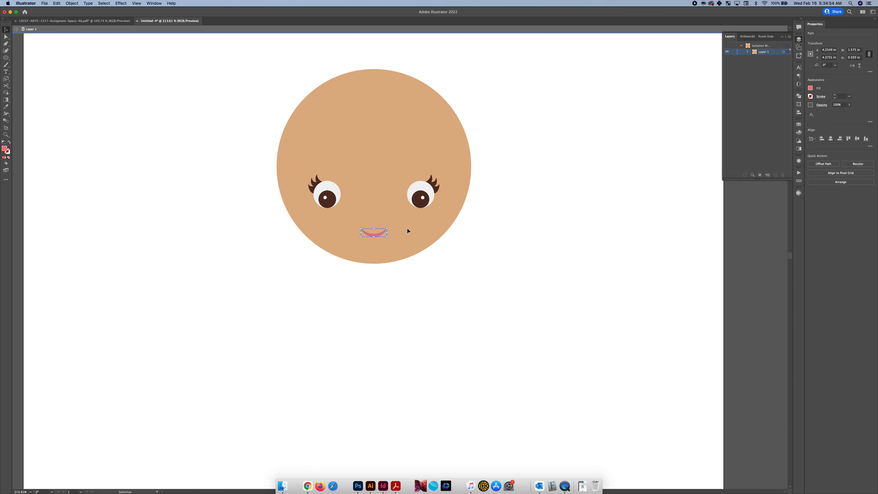
left_click(459, 242)
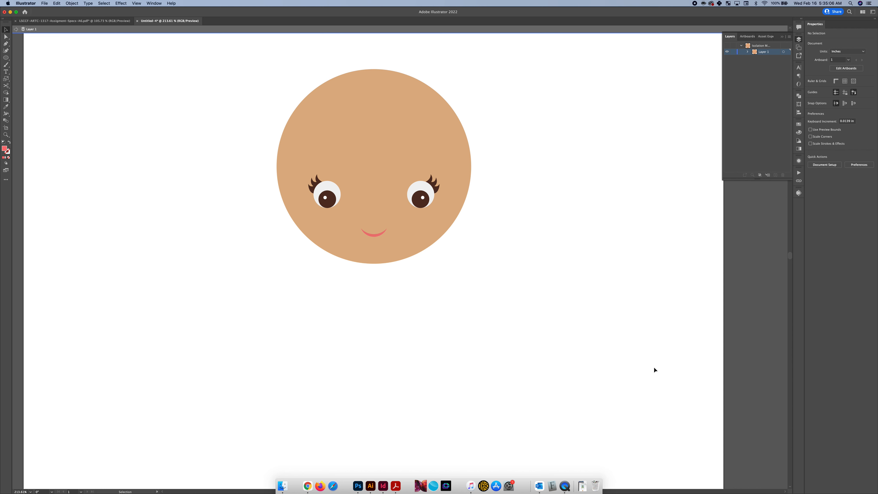
Draw an upright cheek ellipse about 0.2 by 0.28 in below the left eye and fill it with RGB 223, 160, 133
key("l")
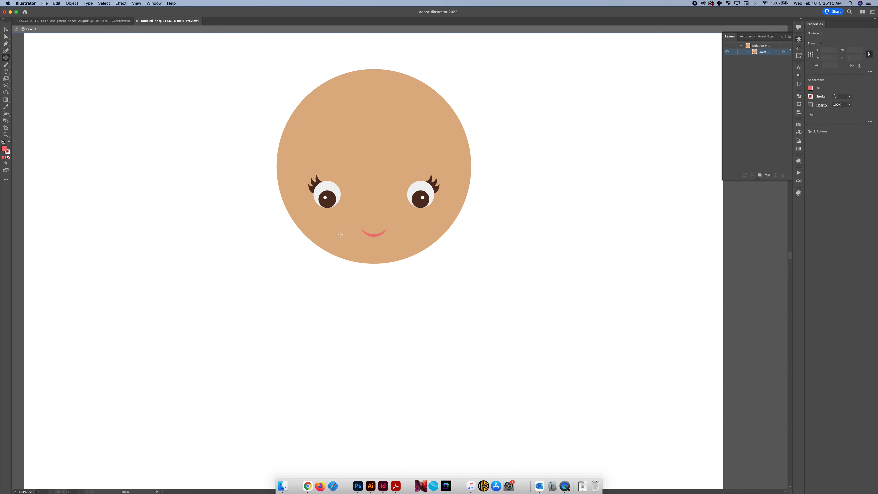
left_click_drag(340, 235, 325, 213)
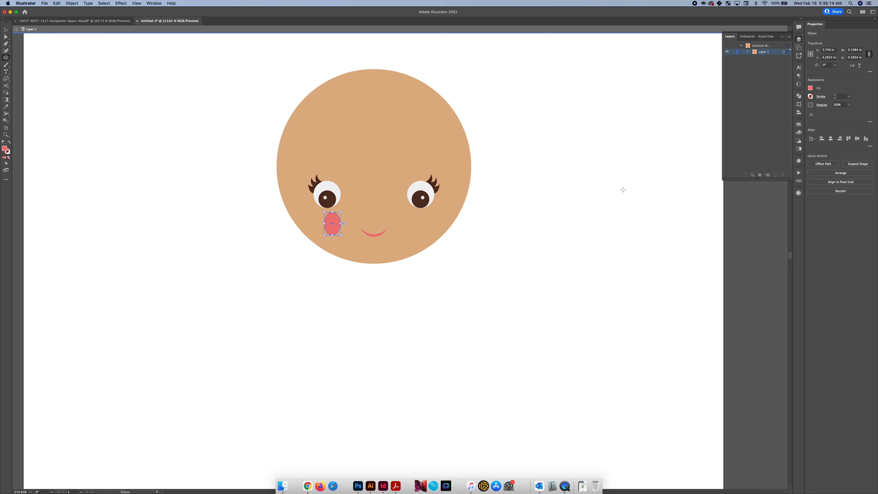
left_click(811, 88)
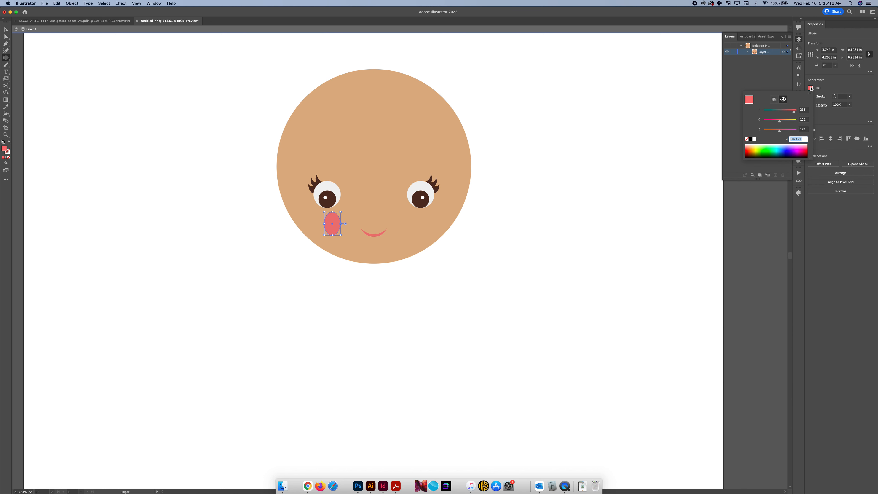
left_click(801, 109)
type("223")
key("Tab")
key("Tab")
type("1")
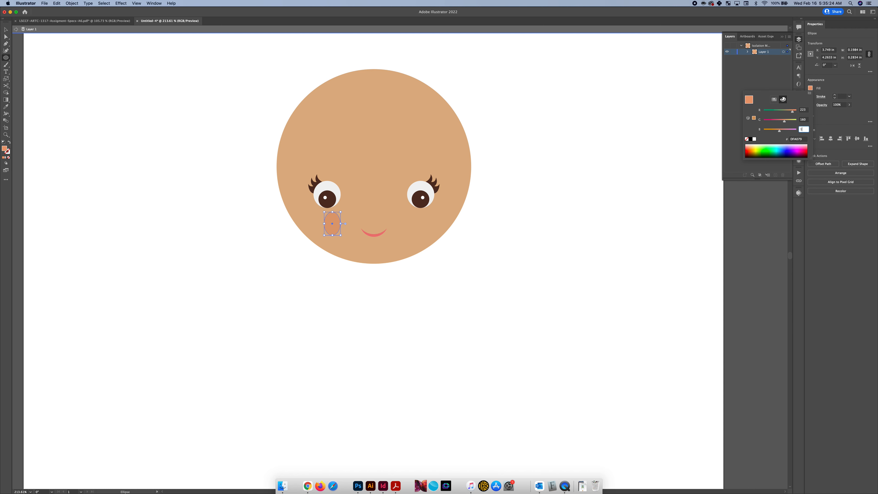
type("33")
key("Return")
key("c")
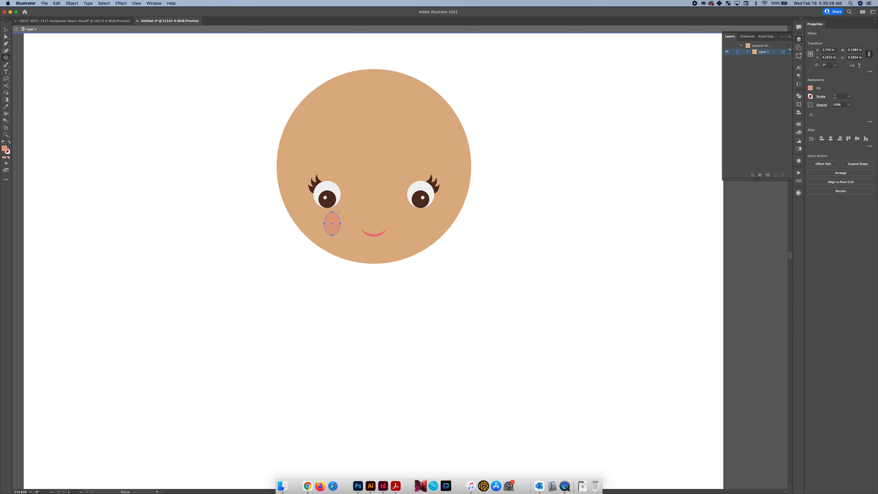
Rotate the cheek ellipse about 33 degrees counterclockwise so its upper end leans outward
key("v")
left_click_drag(343, 210, 338, 207)
left_click_drag(337, 207, 333, 207)
Reflect a copy of the cheek ellipse across the vertical axis and place it level with the original, below the right eye
right_click(335, 219)
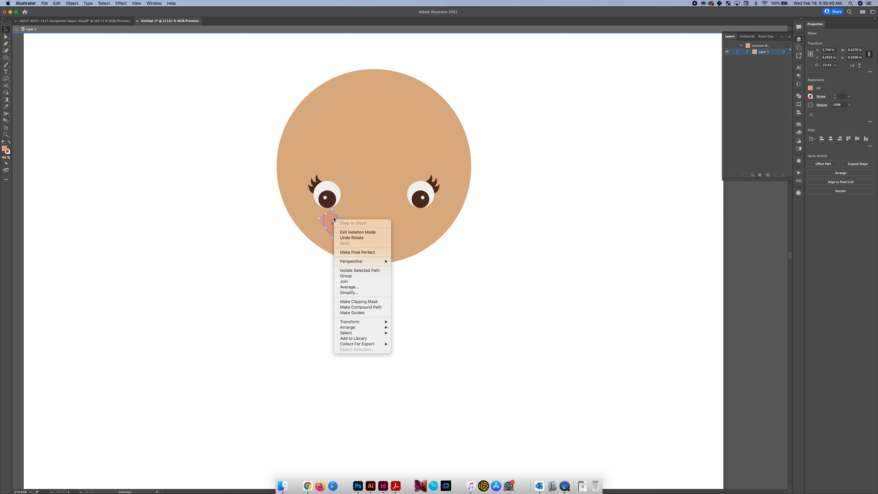
mouse_move(361, 322)
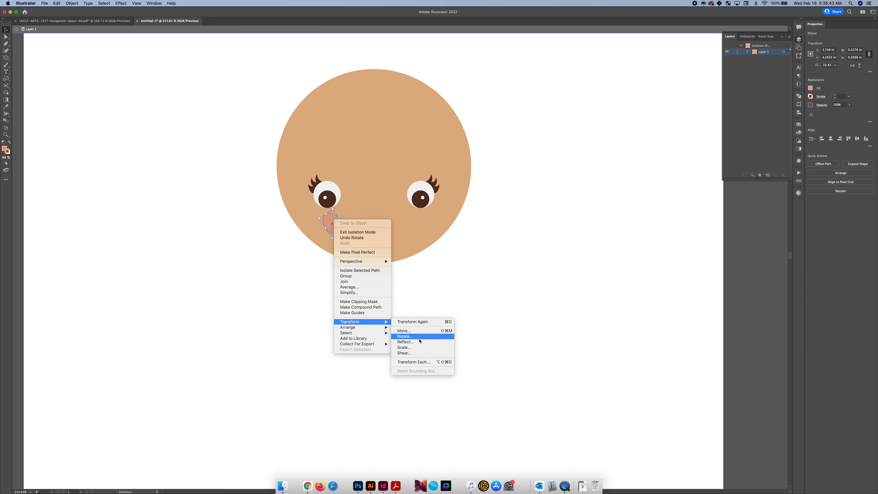
left_click(403, 342)
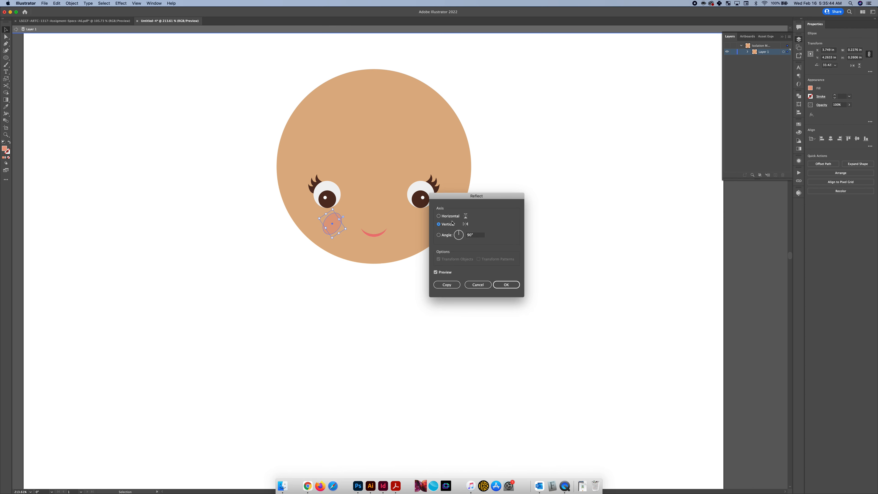
left_click(447, 285)
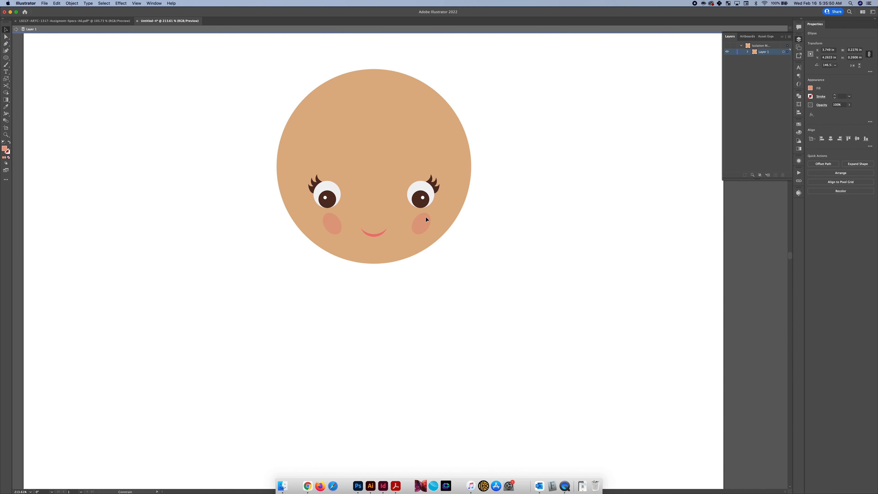
left_click_drag(423, 216, 424, 217)
left_click(415, 279)
Group the two cheek ellipses below the eyes
key("super+0")
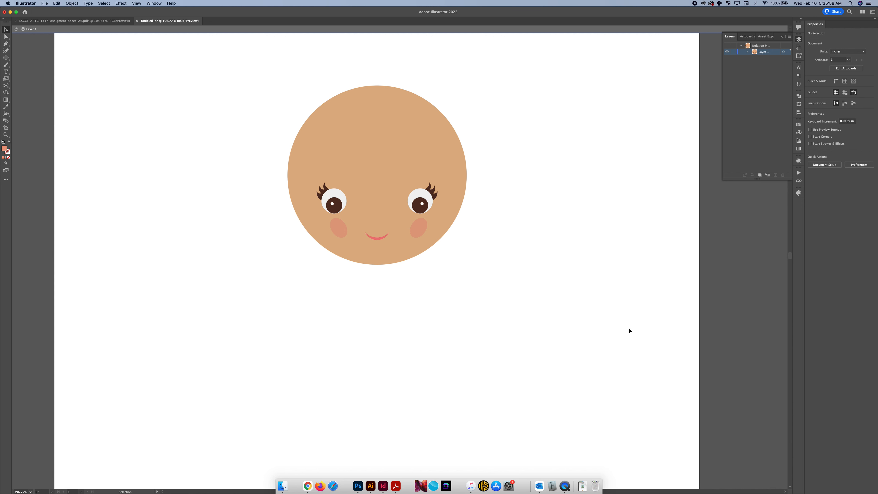
left_click(335, 230)
left_click(425, 227, "shift")
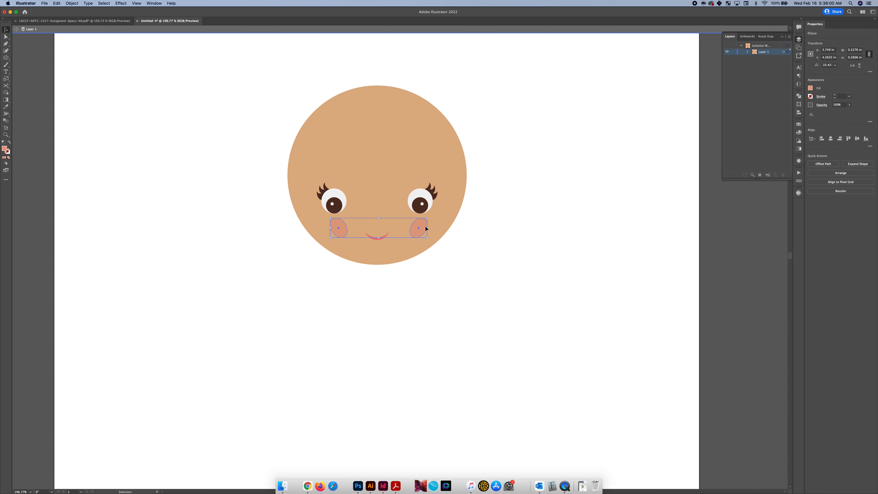
key("a")
key("super+g")
key("v")
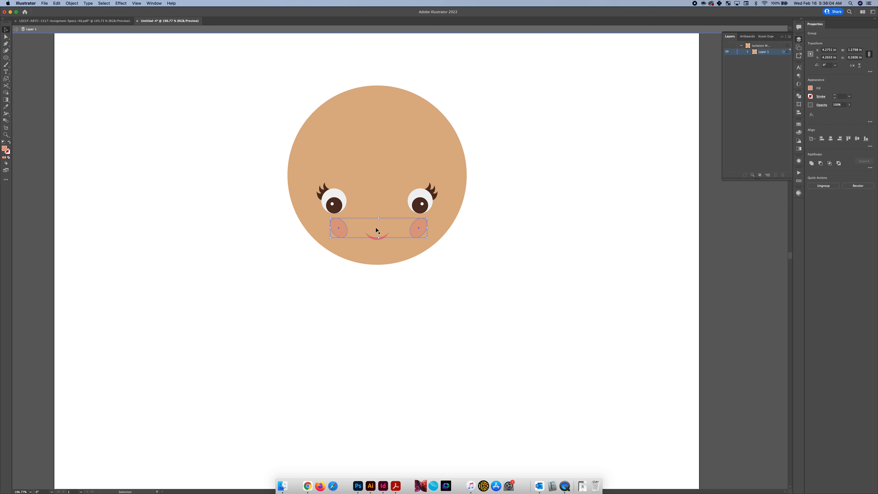
Align the cheek group and the face circle horizontally by their centers
scroll(377, 230, "up", 3)
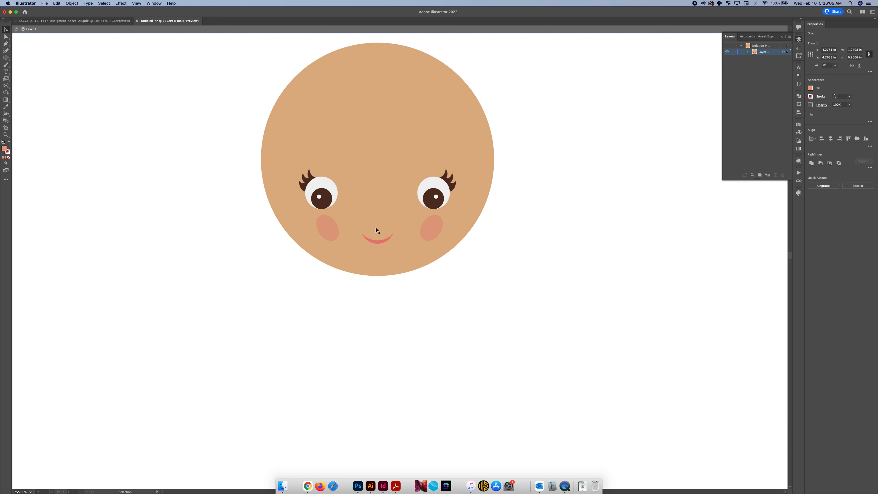
left_click(379, 260, "shift")
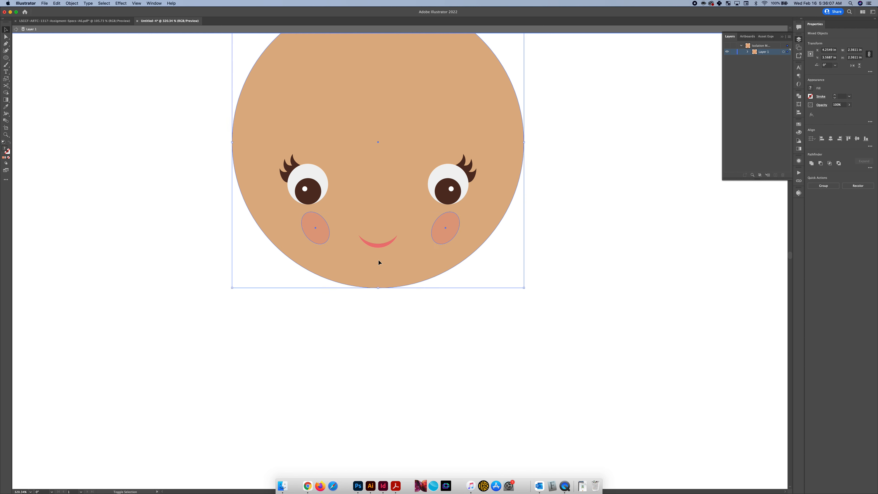
left_click(831, 140)
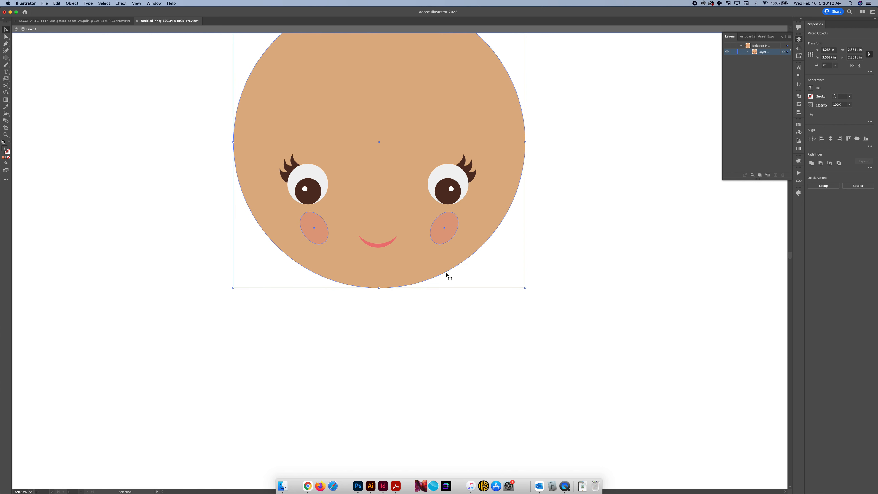
left_click(480, 319)
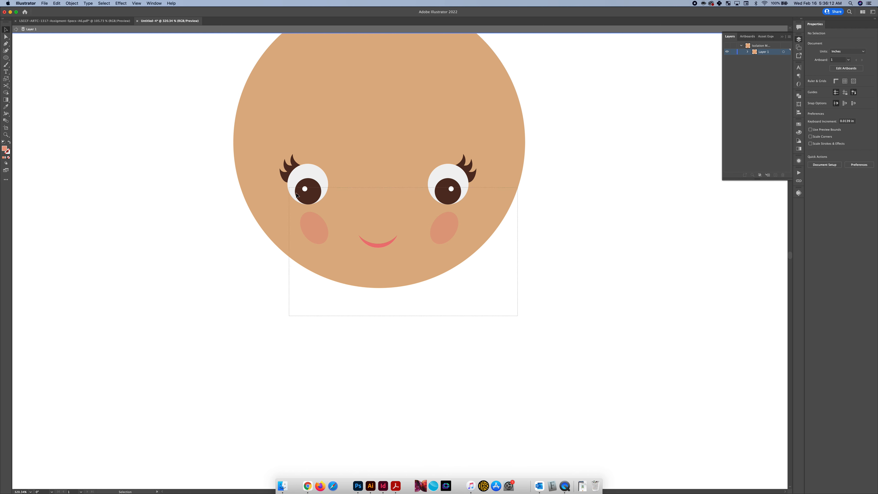
Select the face circle with the eyes, cheeks and mouth and align them all horizontally by their centers
left_click(438, 235)
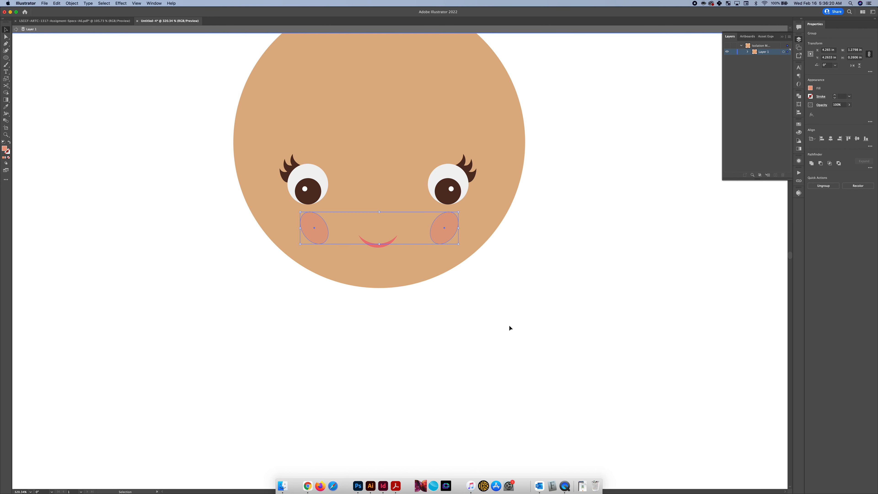
left_click_drag(509, 323, 245, 175)
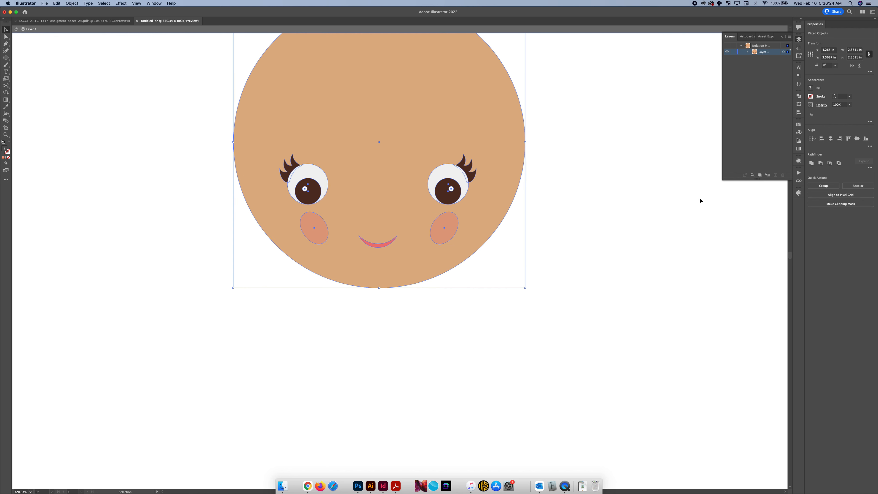
left_click(832, 139)
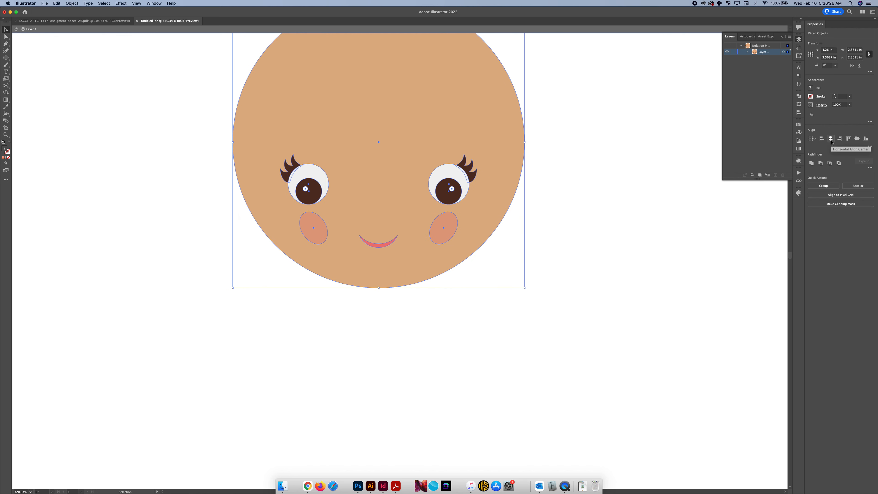
scroll(435, 235, "up", 5)
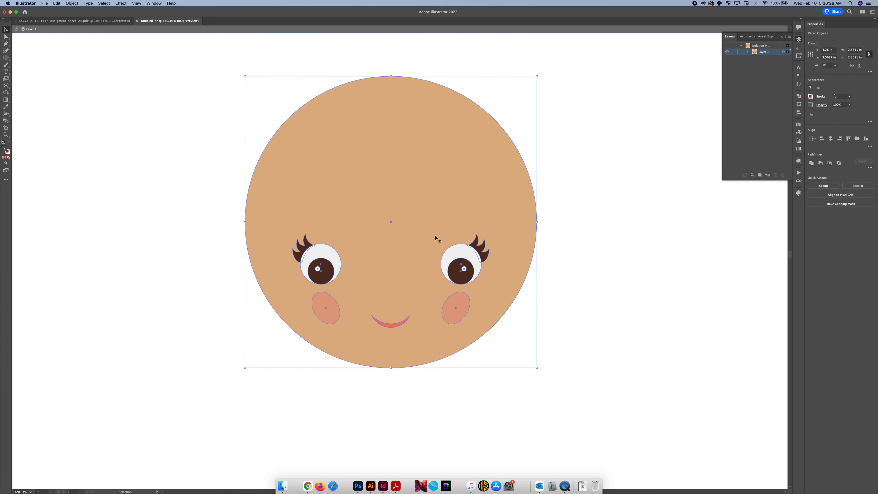
left_click(612, 344)
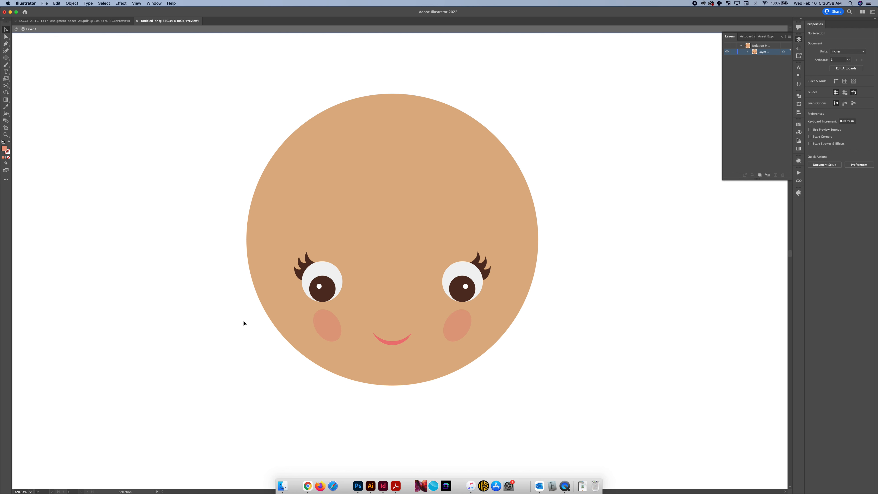
Set the Pen tool's fill to RGB 135, 83, 65 for drawing the hair
key("p")
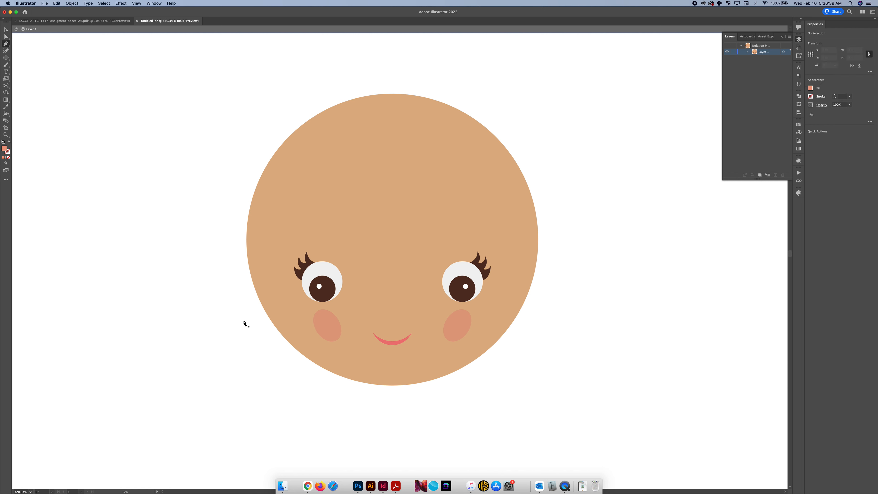
left_click(811, 89)
left_click(802, 109)
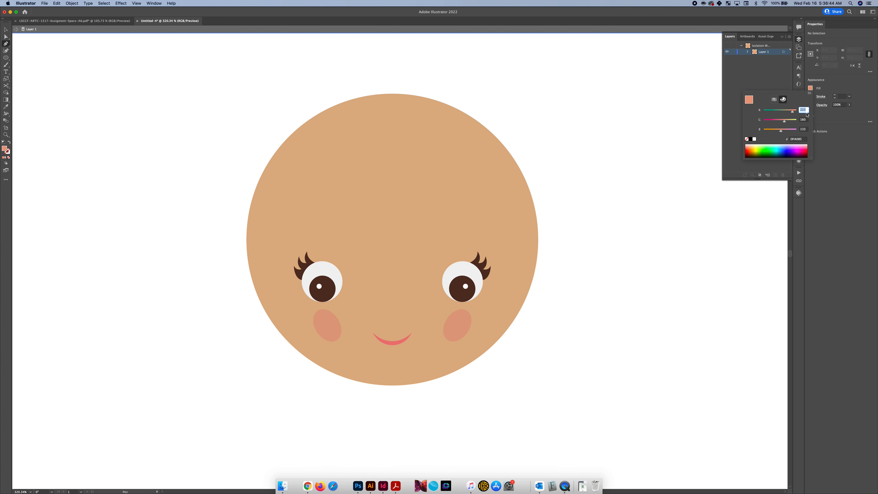
type("135")
key("Tab")
type("83")
key("Tab")
type("65")
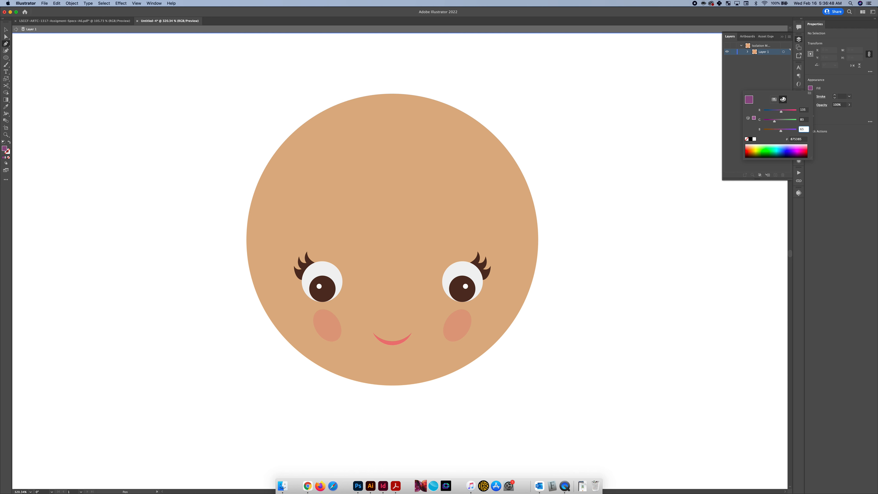
key("Return")
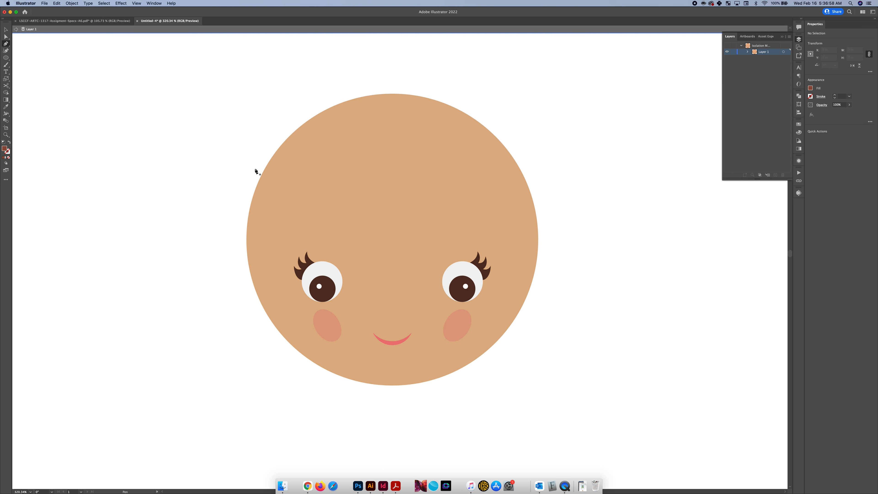
Draw the hair's outer left edge as a curve from beside the lower left of the face up over the crown
scroll(242, 215, "up", 3)
scroll(243, 216, "up", 2)
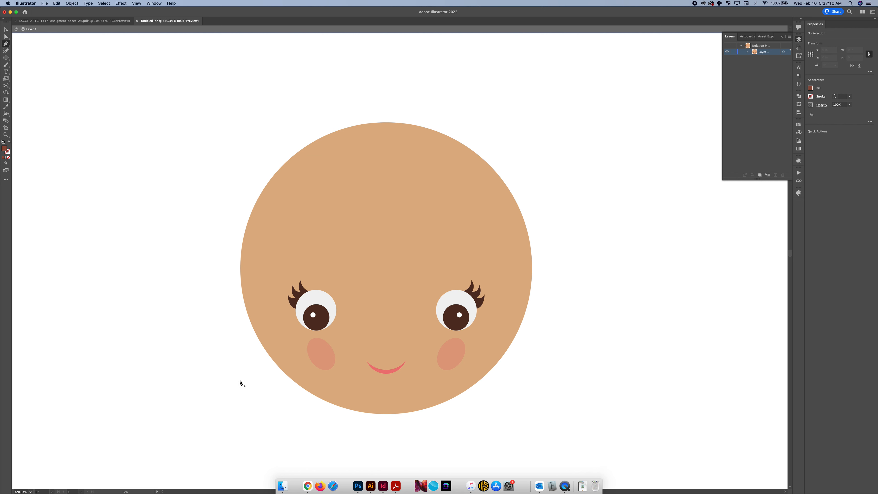
left_click(252, 396)
left_click_drag(252, 397, 219, 348)
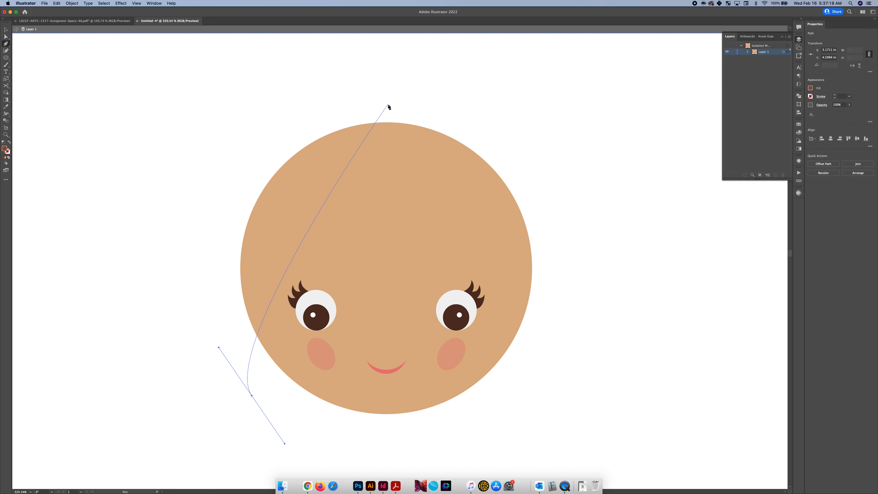
left_click_drag(383, 109, 594, 110)
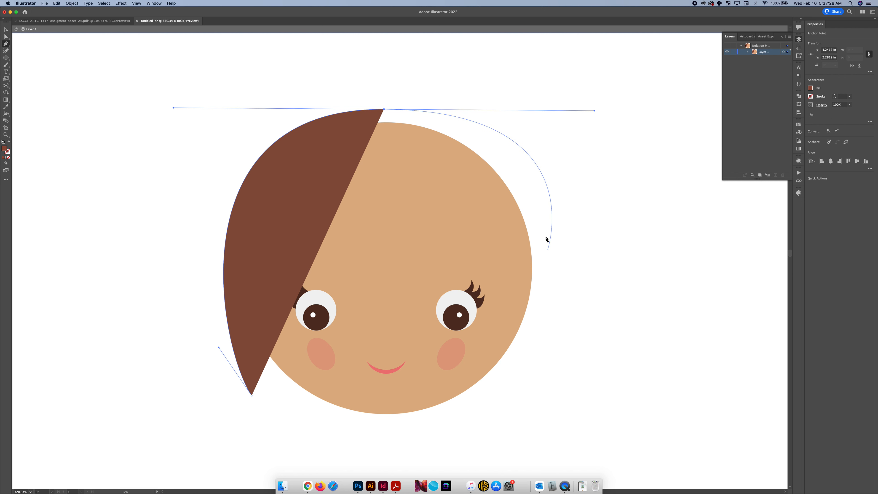
left_click(546, 220)
left_click(553, 250)
left_click_drag(549, 304, 532, 350)
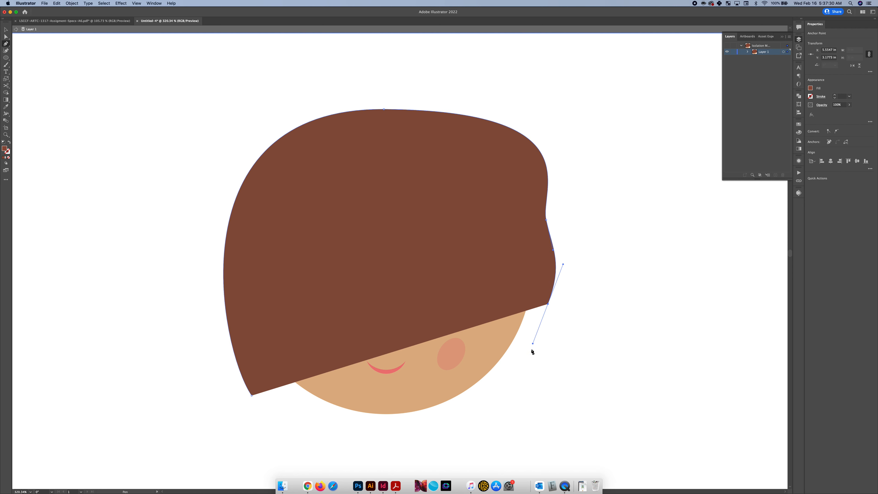
left_click_drag(523, 383, 500, 415)
key("super+z")
key("super+z")
key("super+z")
key("super+z")
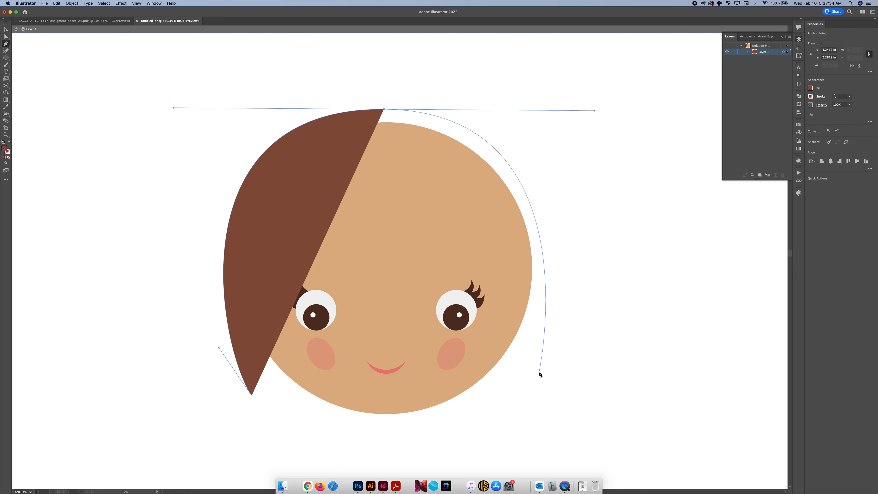
Curve the hair outline from the crown down to a pointed end level with the left one, turning its outgoing handle upward
left_click(526, 393)
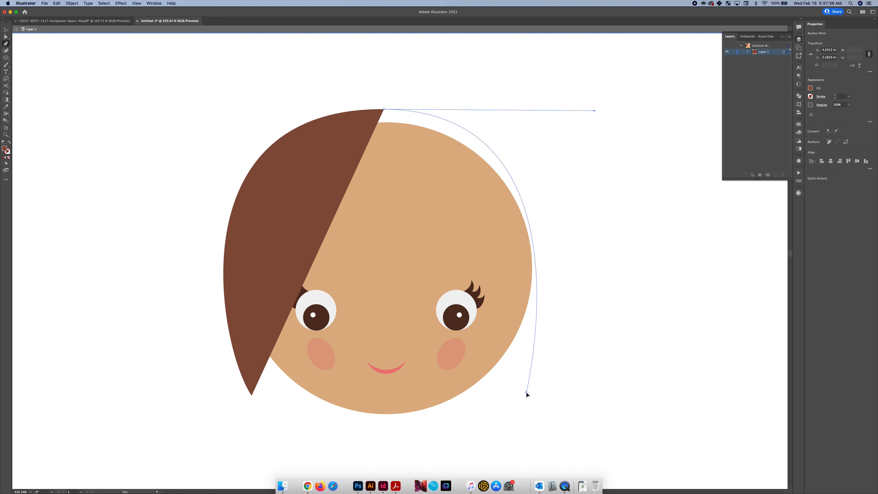
left_click_drag(526, 392, 498, 447)
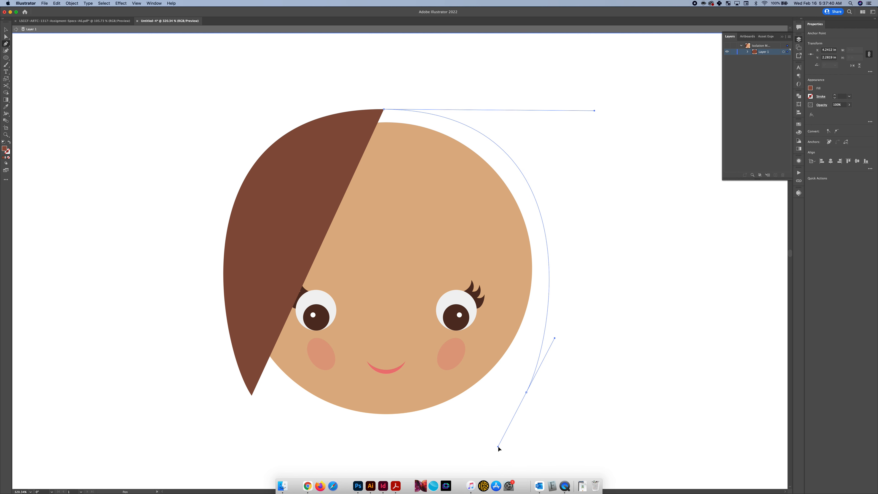
left_click(526, 393)
left_click_drag(528, 346, 528, 347)
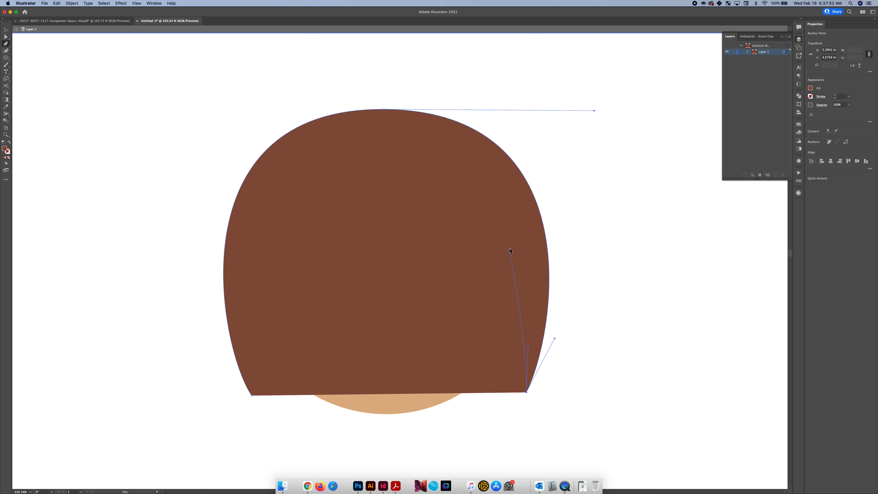
Draw the right strand's inner edge up to a sharp notch at the temple, then curve down to a pointed bang tip above the right eye
left_click_drag(508, 240, 508, 240)
left_click_drag(490, 243, 506, 279)
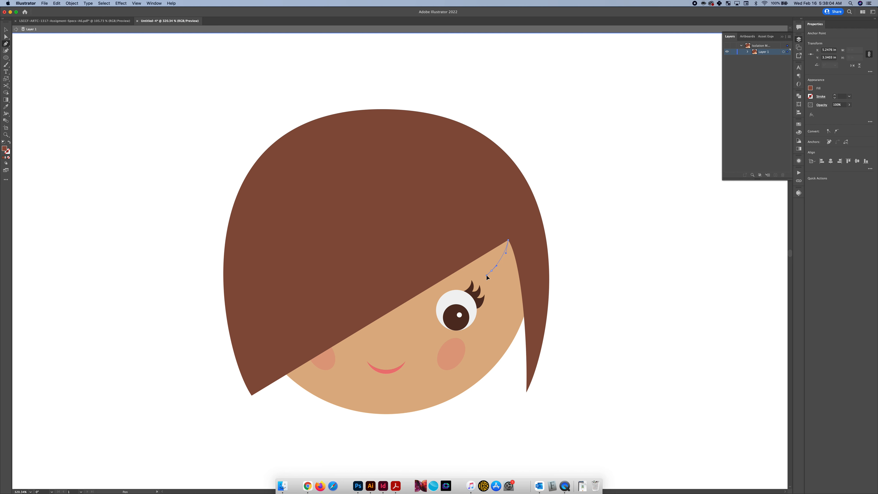
left_click_drag(486, 275, 482, 272)
left_click_drag(486, 256, 487, 255)
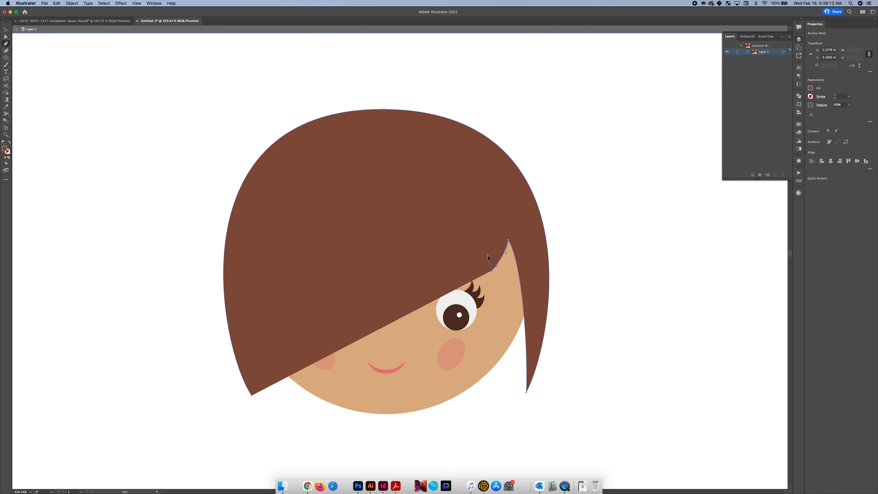
left_click(447, 214)
left_click_drag(431, 203, 431, 186)
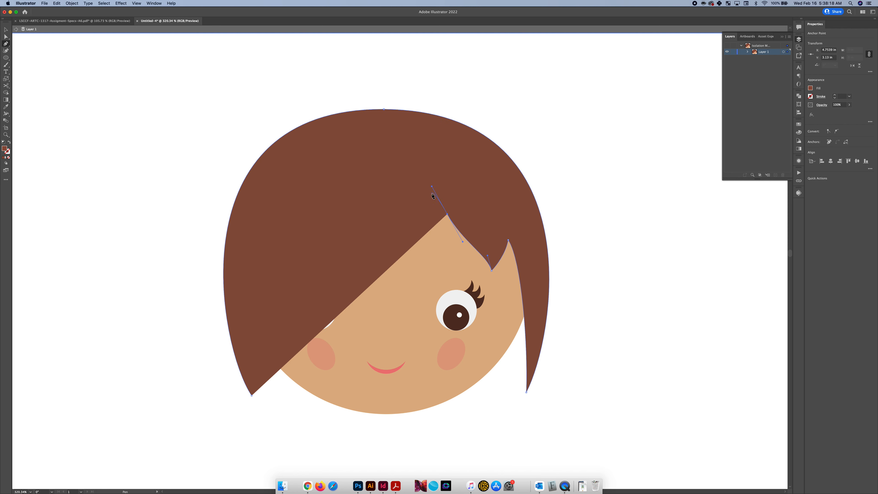
key("super+z")
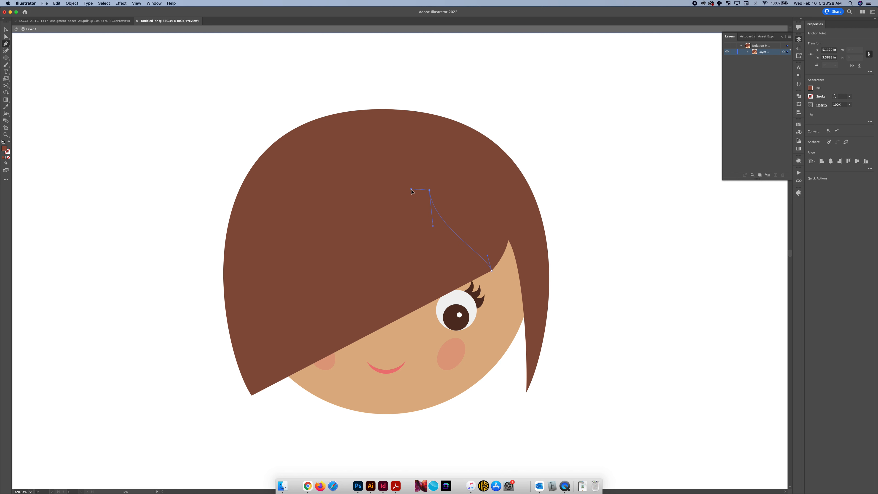
Curve the bangs up to a pointed part on the forehead, then sweep them down to a sharp tip beside the left eye's lashes
left_click_drag(417, 203, 336, 256)
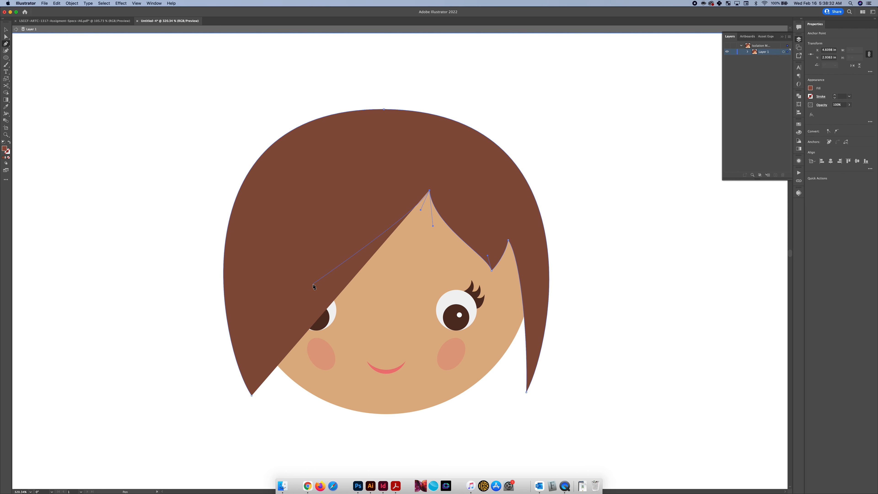
left_click_drag(313, 285, 352, 254)
left_click_drag(284, 309, 287, 300)
left_click_drag(267, 400, 269, 284)
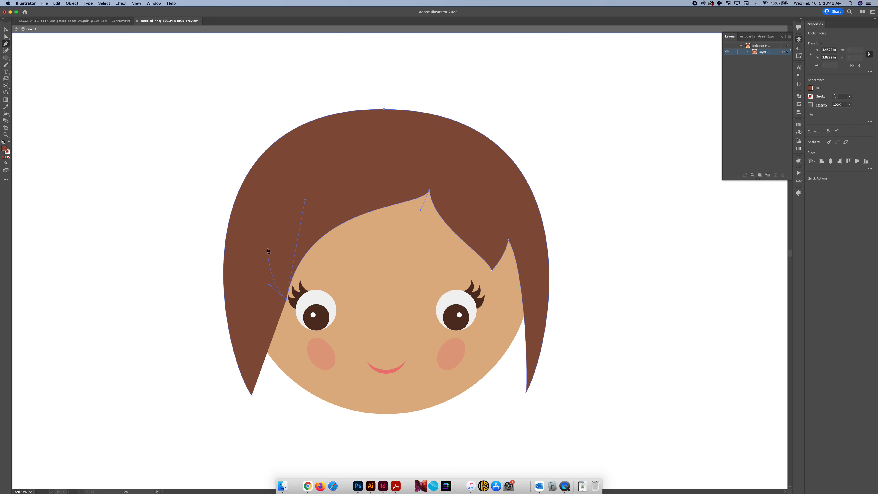
Add a sharp notch at the left temple and close the hair path along the left strand's inner edge at its starting point
left_click_drag(271, 242, 271, 236)
left_click_drag(243, 285, 249, 288)
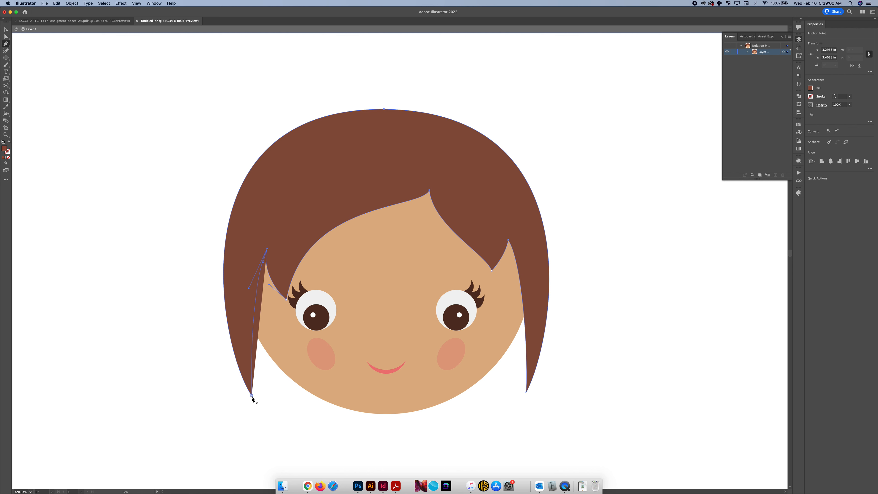
left_click_drag(252, 396, 199, 408)
key("super+z")
left_click(252, 397)
left_click_drag(263, 457, 263, 457)
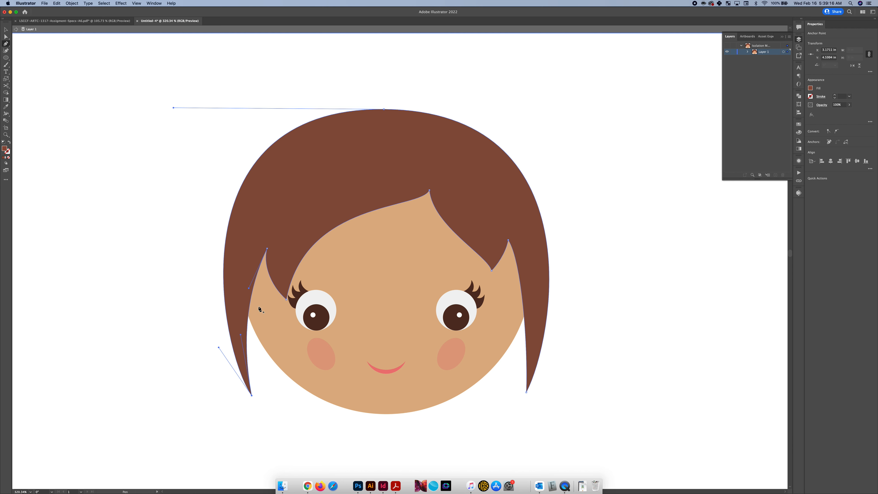
Move the left temple notch and the left bang tip outward so the bangs clear the left eye's lashes
key("a")
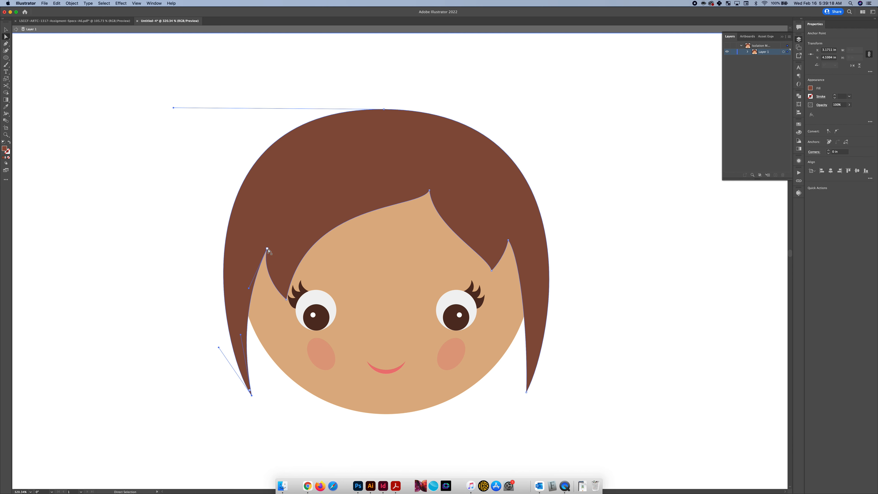
left_click(267, 249)
left_click_drag(269, 250, 257, 245)
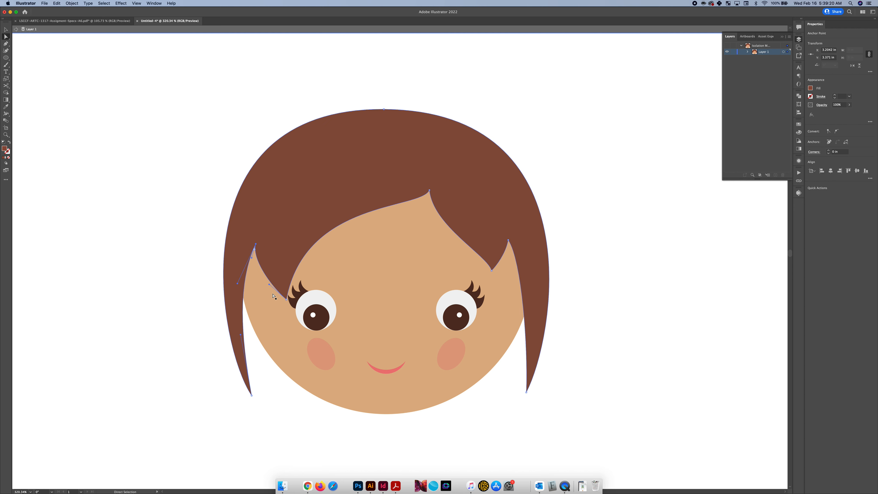
left_click_drag(286, 300, 265, 307)
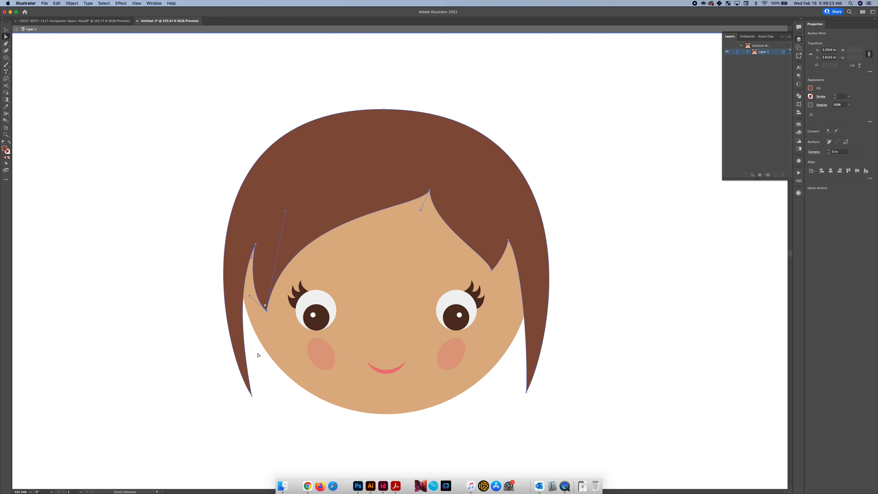
Move the left strand's tip inward toward the face and bow the hair's left outer edge outward into a fuller curve
left_click(252, 396)
left_click_drag(254, 397, 266, 391)
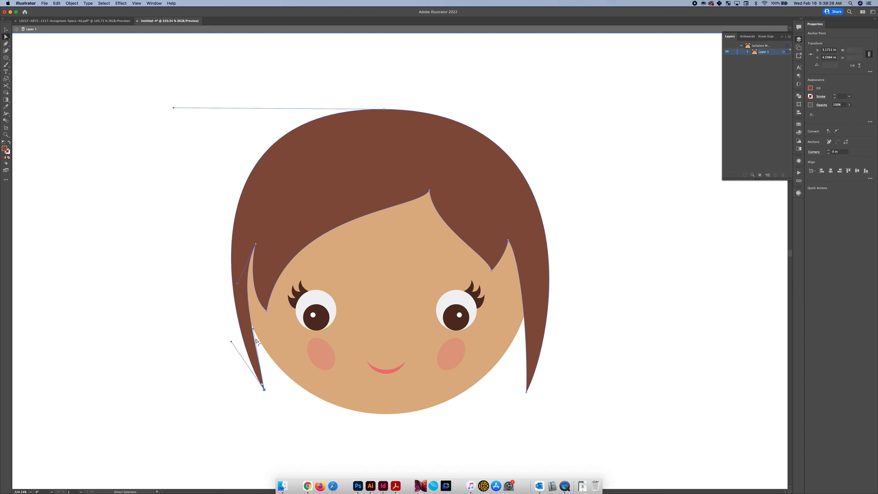
left_click_drag(236, 208, 230, 210)
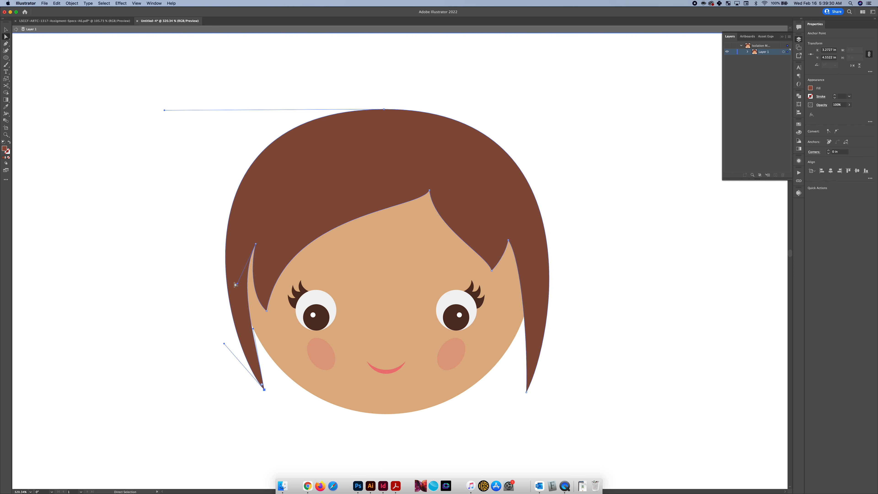
left_click_drag(225, 250, 222, 250)
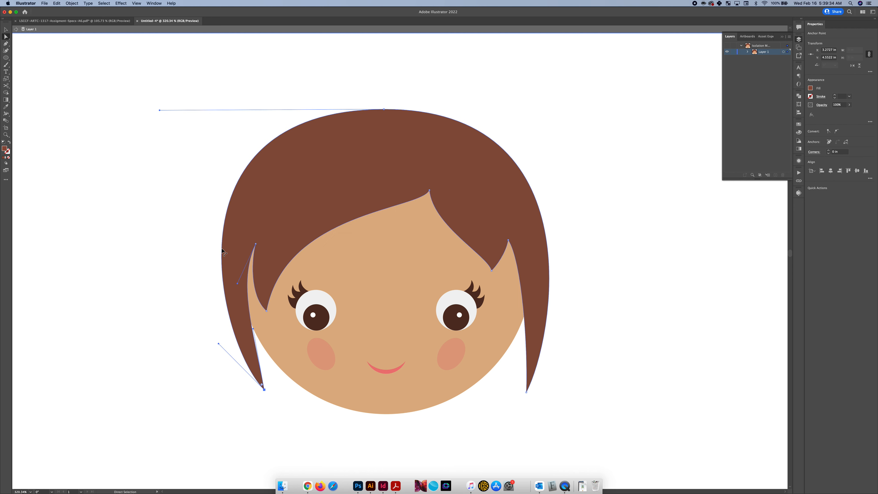
Lower the right bang's tip slightly and pull the curves on both sides of the forehead part downward for fuller, rounder bangs
left_click_drag(491, 271, 426, 241)
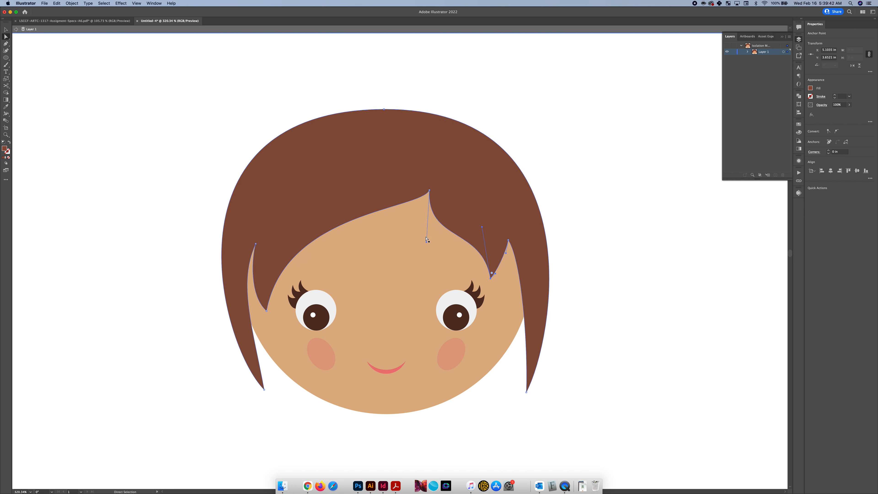
left_click(428, 192)
left_click_drag(421, 210, 414, 261)
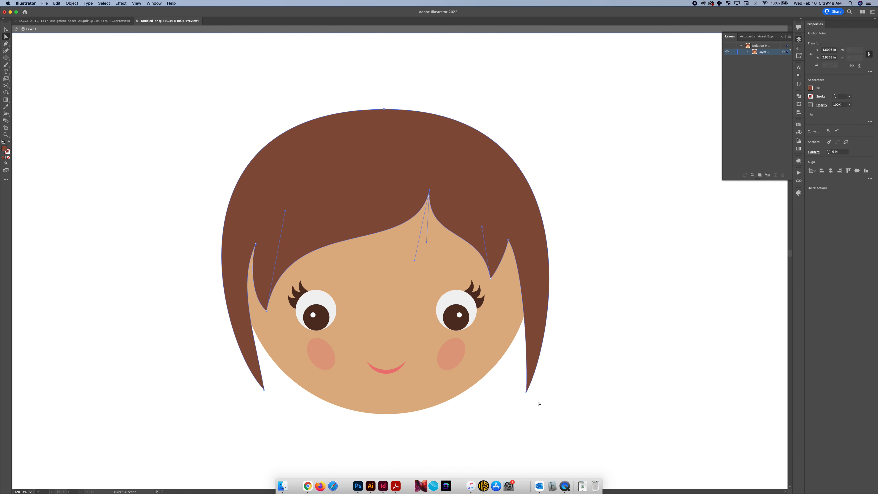
Move the right strand's tip inward and the right bang's tip outward toward the temple notch, then deselect the hair
left_click_drag(526, 391, 521, 393)
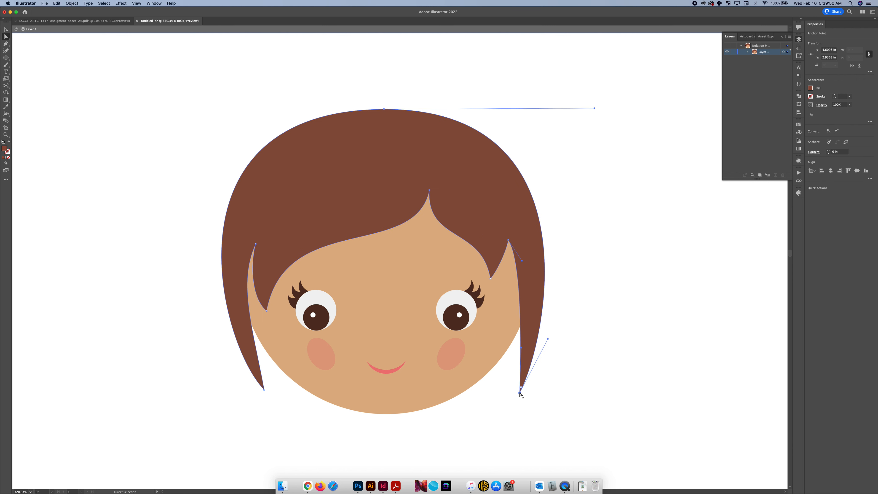
left_click_drag(522, 259, 501, 284)
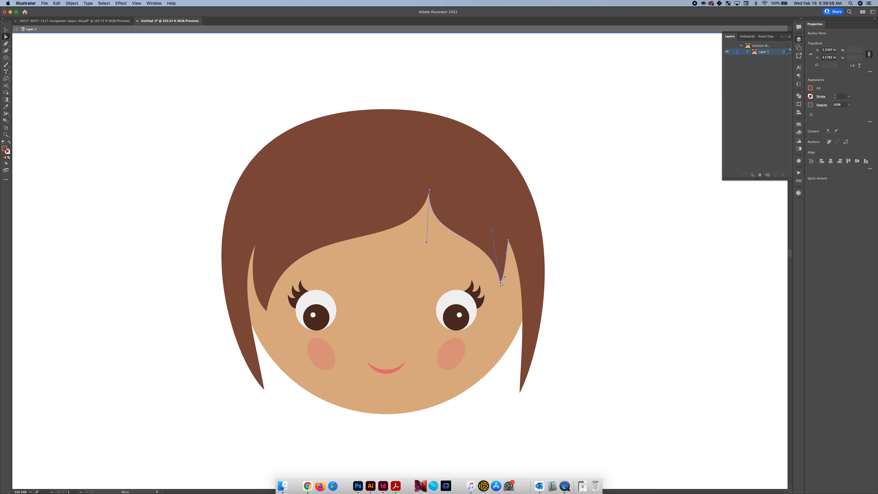
left_click(509, 254)
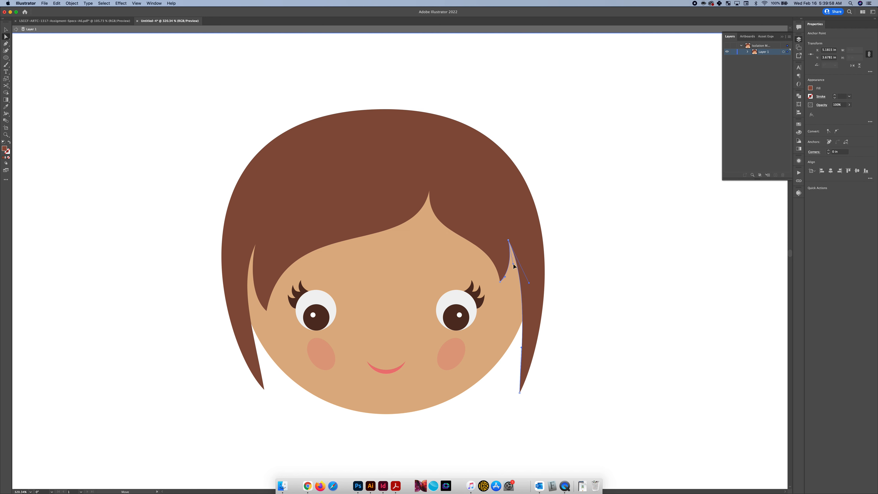
left_click(551, 264)
scroll(576, 246, "down", 2)
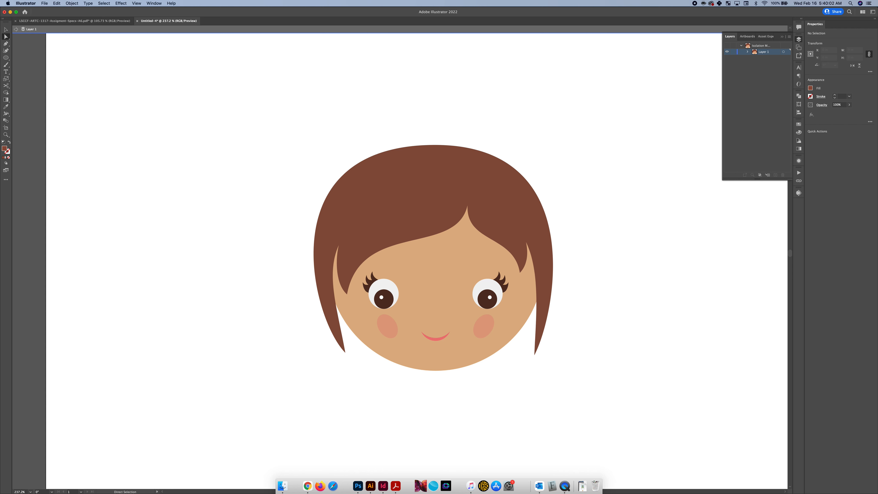
Set the Pen tool's fill to a lighter brown with red 144 and green 96 for a hair highlight
key("p")
left_click(811, 90)
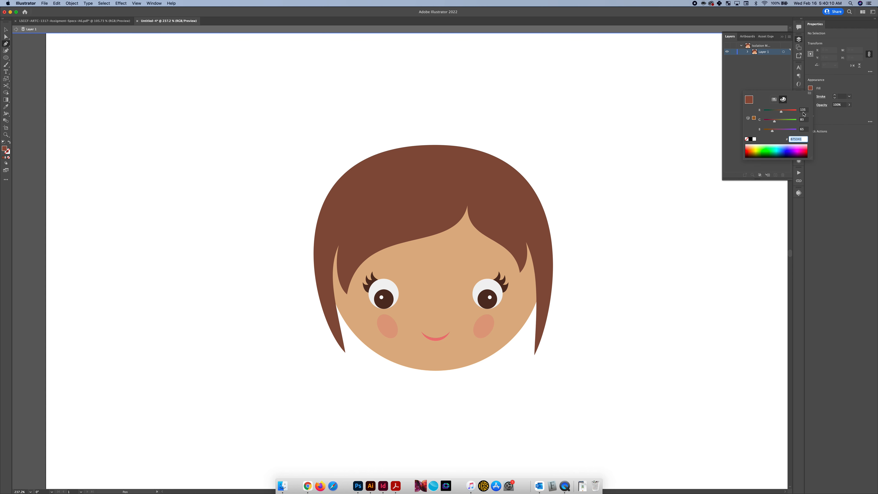
type("2")
left_click(803, 112)
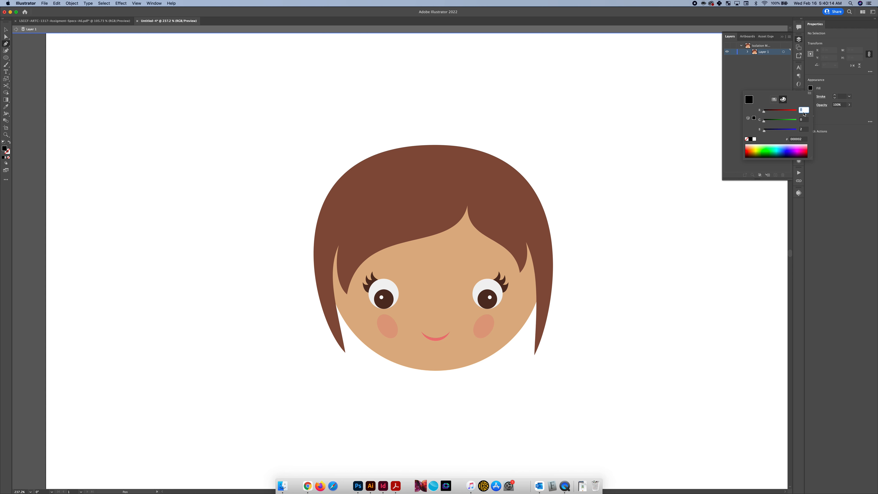
type("144")
left_click(804, 120)
type("96")
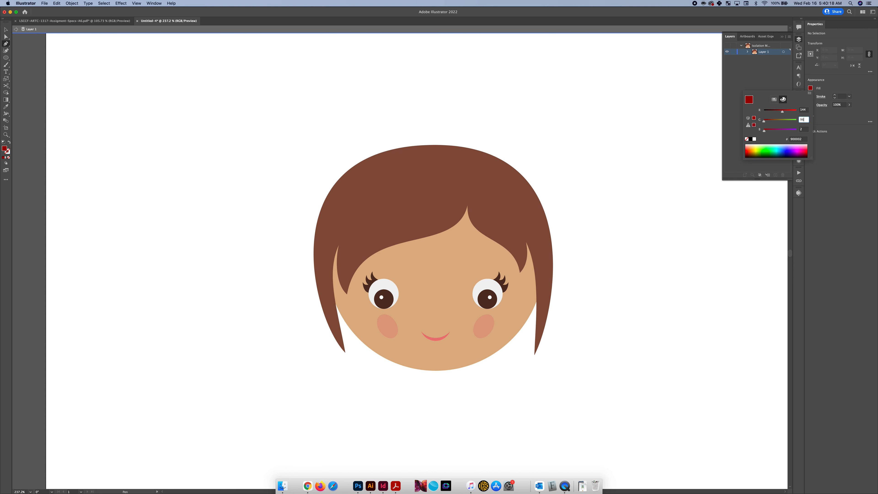
left_click(806, 130)
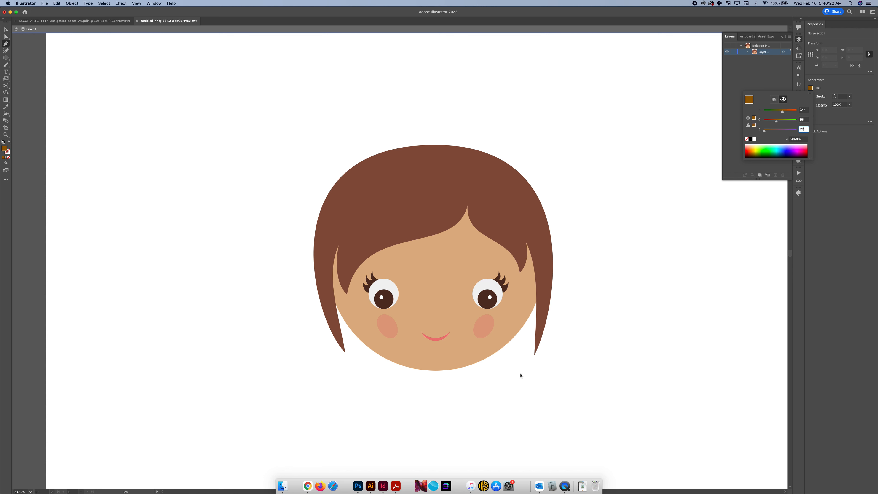
key("Return")
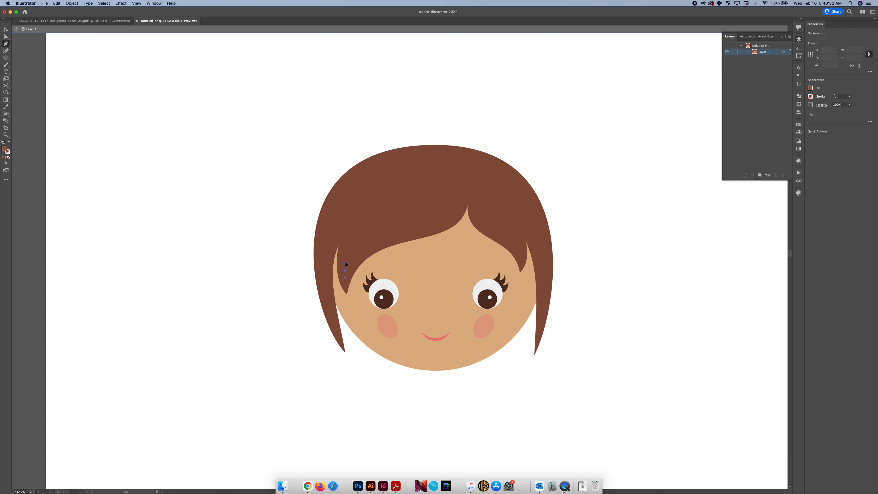
Start the hair highlight path with a smooth, upward-curving point inside the left bang, just above its tip
left_click_drag(345, 263, 344, 240)
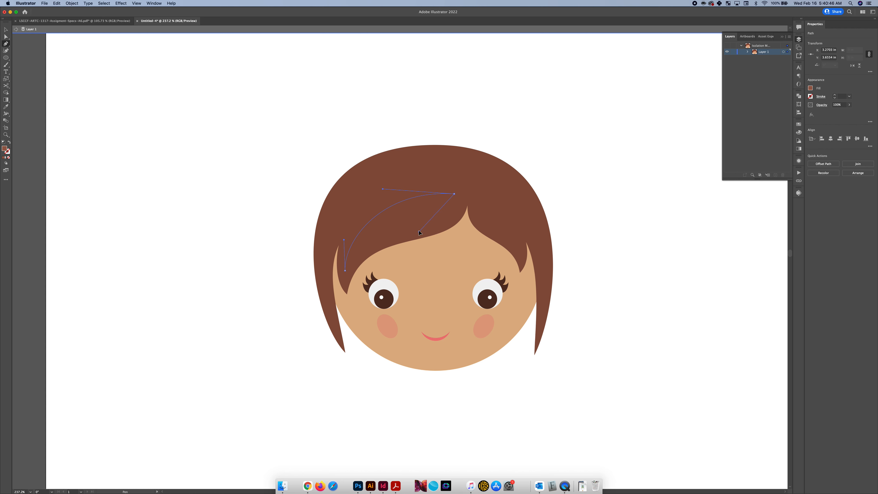
Close the left bang's highlight into a leaf shape and pull its lower edge down near the forehead part
left_click_drag(430, 230, 430, 230)
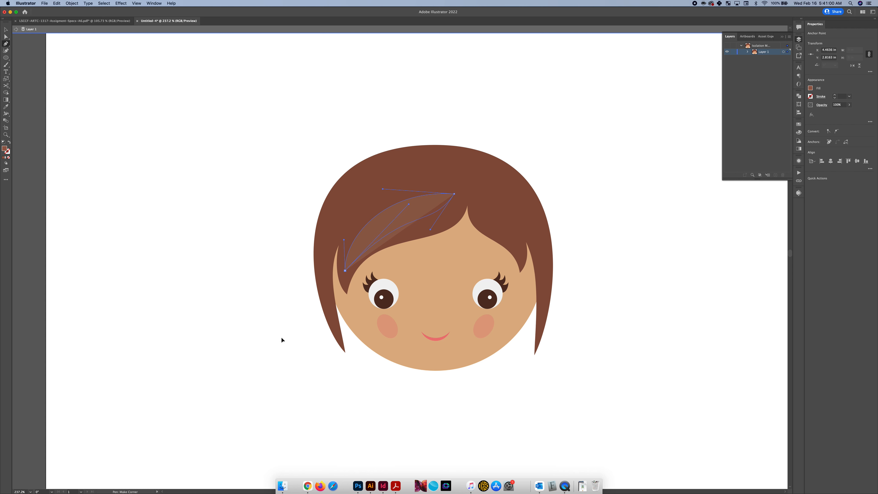
left_click_drag(282, 337, 281, 338)
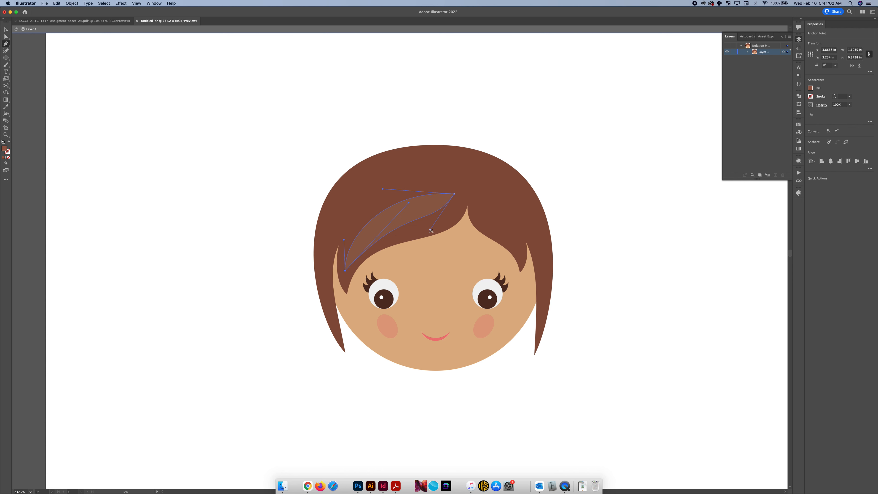
key("a")
left_click(431, 231)
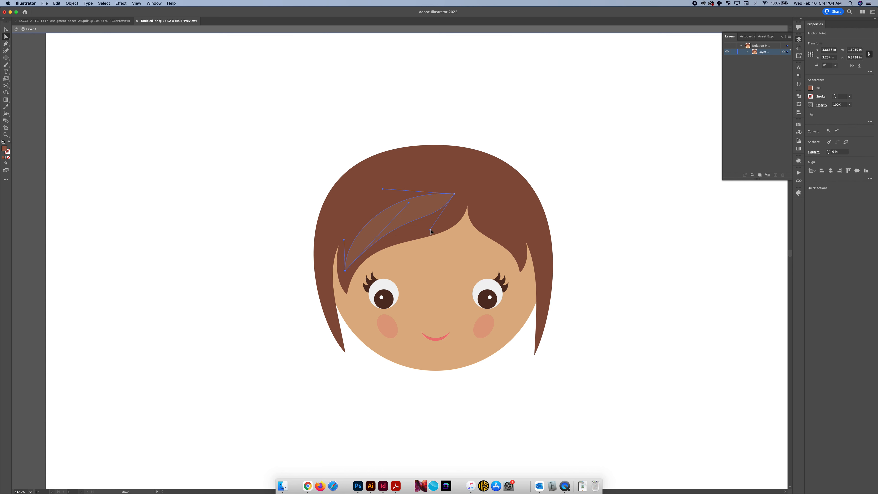
Move the left bang highlight's upper tip slightly closer to the forehead part and lengthen its top curve
left_click(455, 194)
left_click_drag(458, 196, 461, 196)
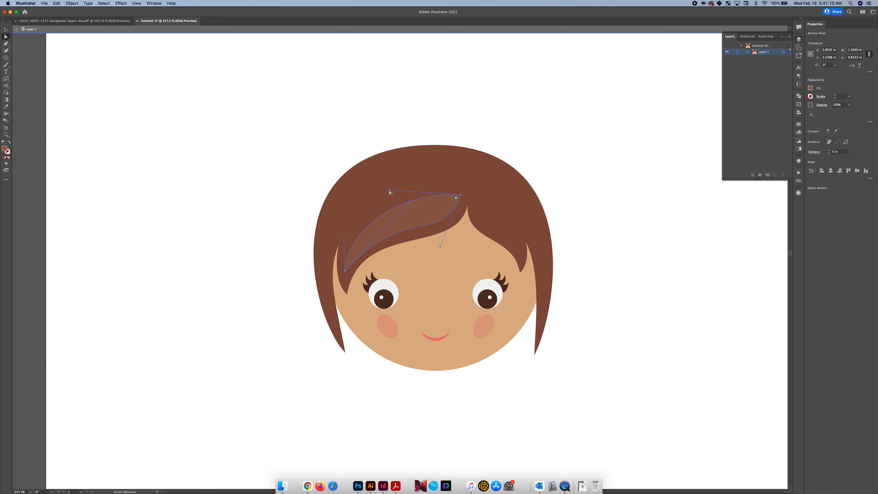
left_click_drag(389, 191, 376, 190)
key("v")
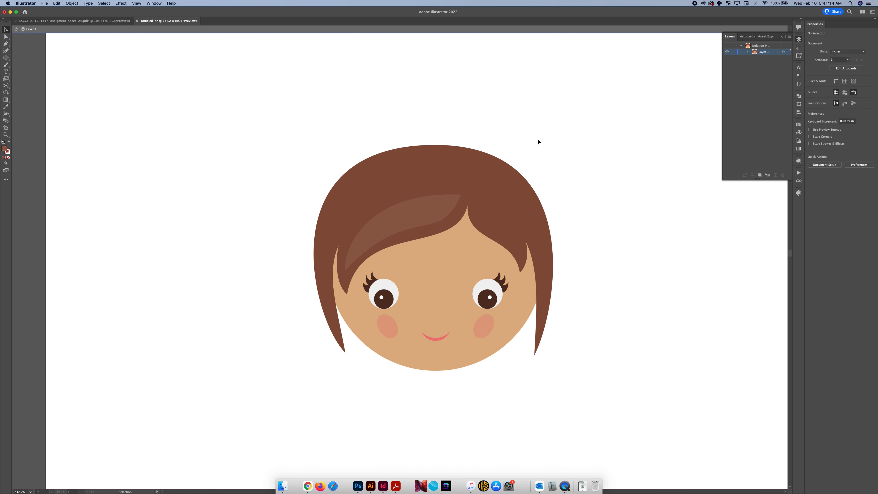
Draw a closed leaf-shaped highlight in the same lighter brown inside the right bang, from beside the part to above its tip
left_click(433, 213)
key("p")
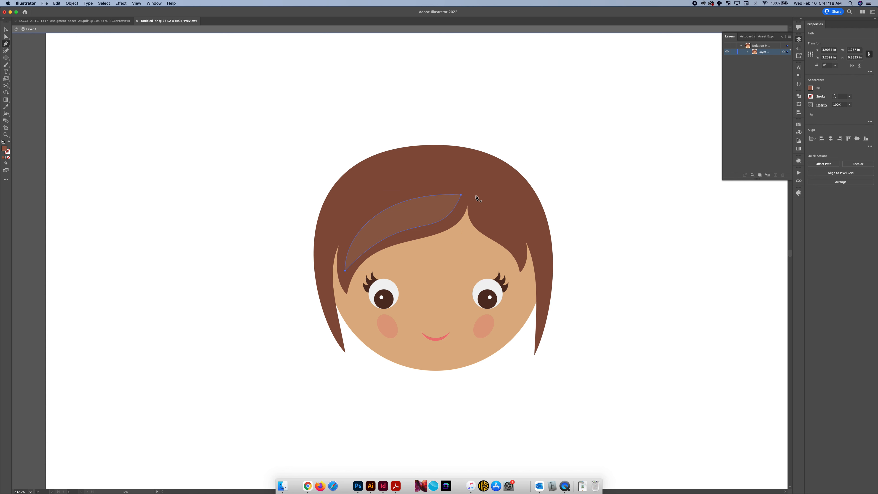
left_click_drag(476, 196, 476, 209)
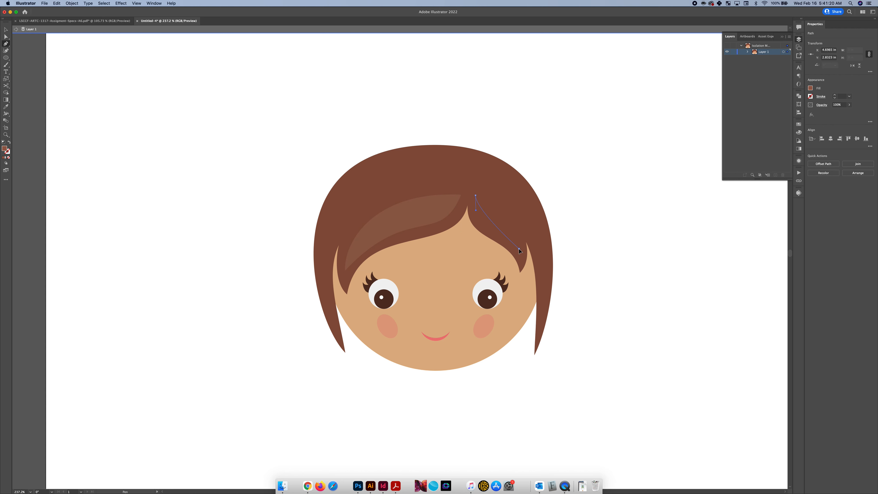
left_click_drag(519, 249, 526, 220)
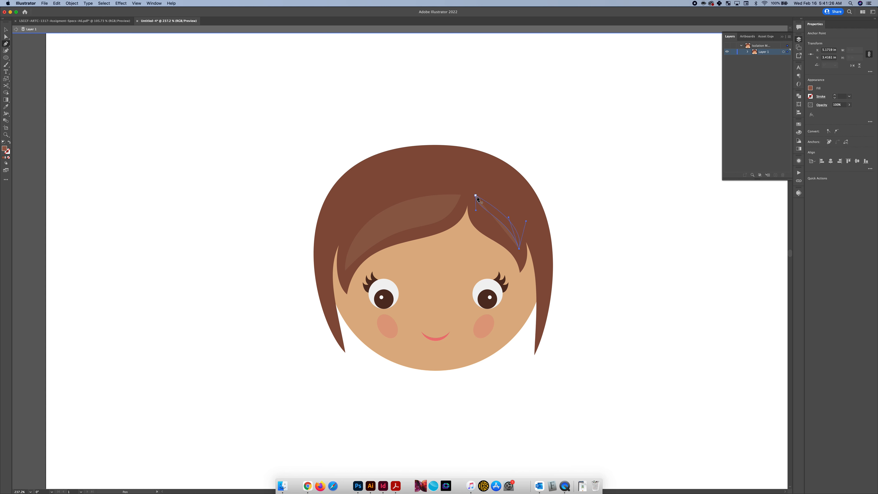
left_click_drag(475, 195, 476, 224)
Adjust the right bang highlight's curves so they follow the bang's outline, then deselect it
key("a")
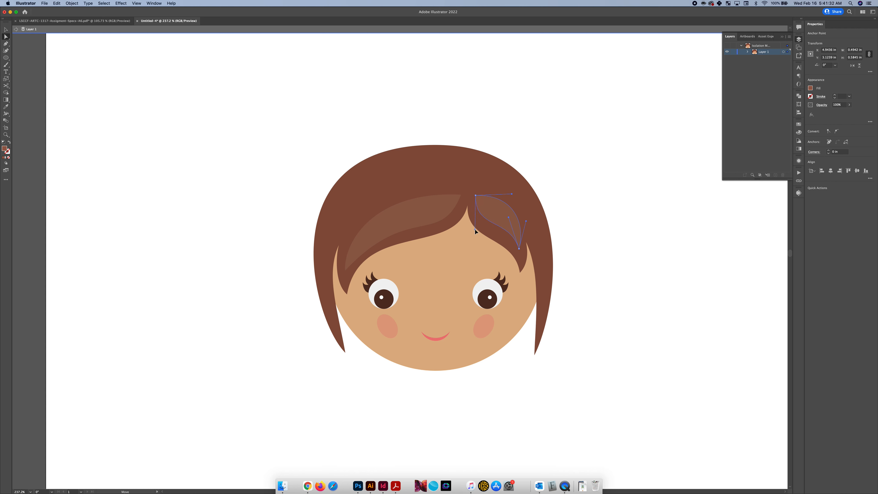
left_click_drag(518, 249, 499, 220)
key("v")
left_click(451, 128)
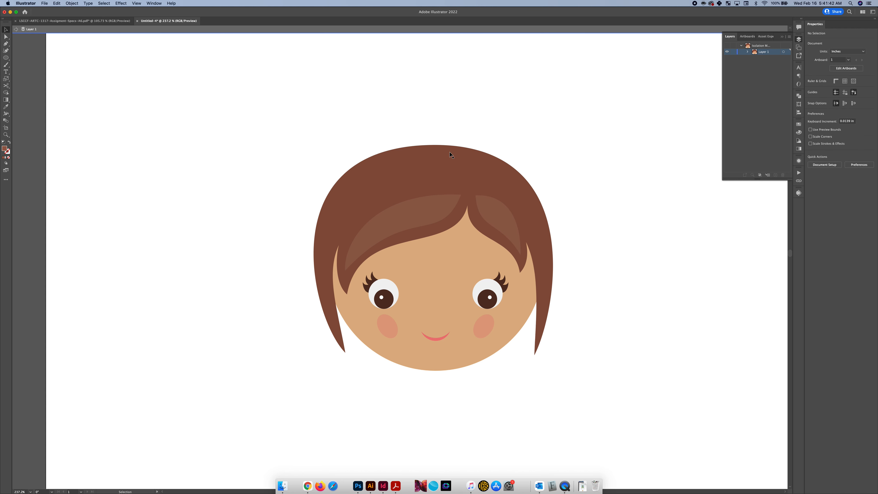
Draw a closed curved highlight across the crown, from above the forehead part to the hair's left side
key("p")
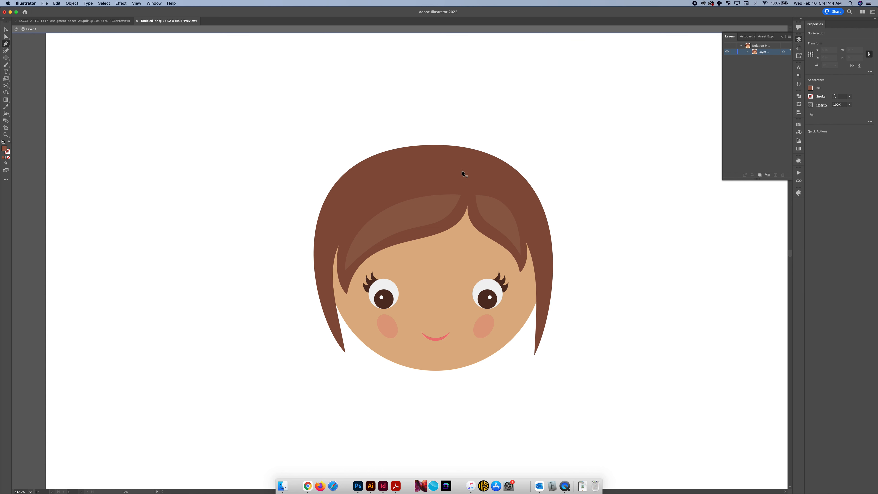
left_click_drag(421, 166, 420, 165)
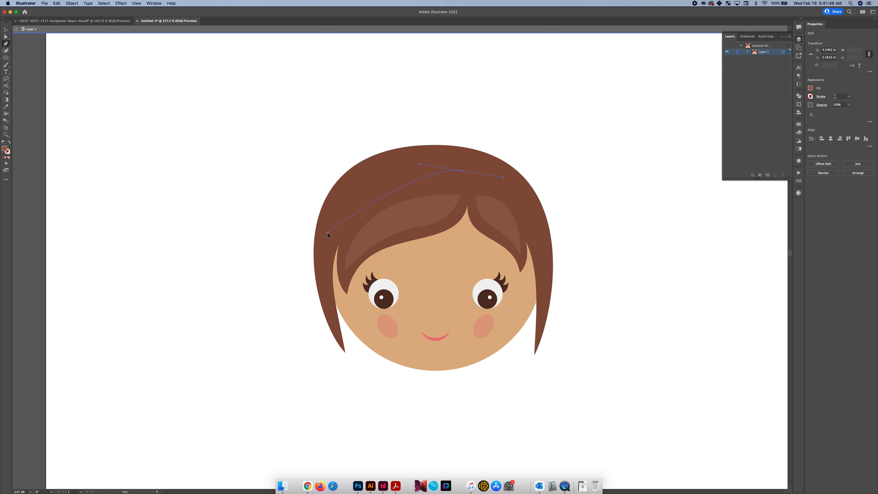
left_click_drag(327, 232, 348, 291)
left_click(420, 191)
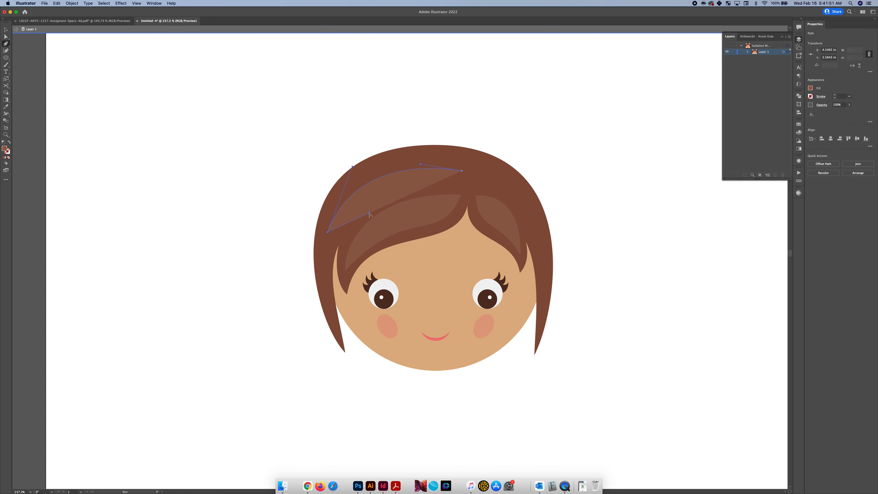
left_click(462, 172)
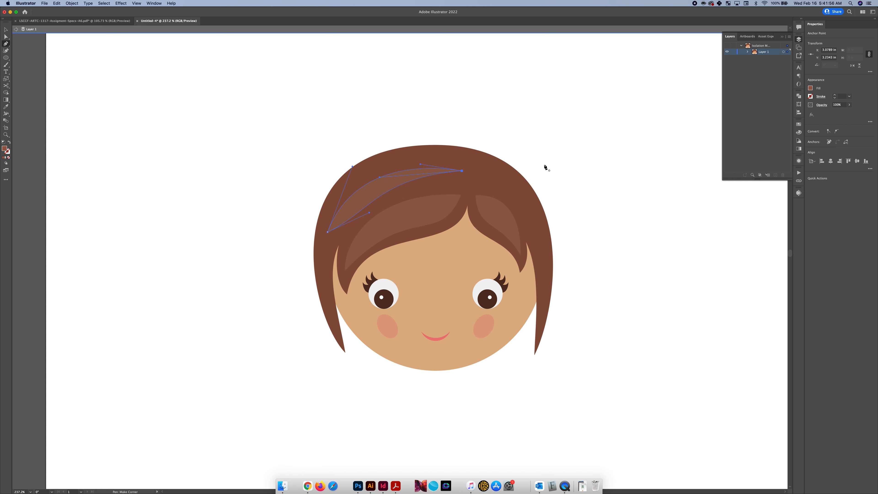
Reshape the left crown highlight by lowering its inner tip, arching its upper edge and filling out its lower curve, then deselect it
key("a")
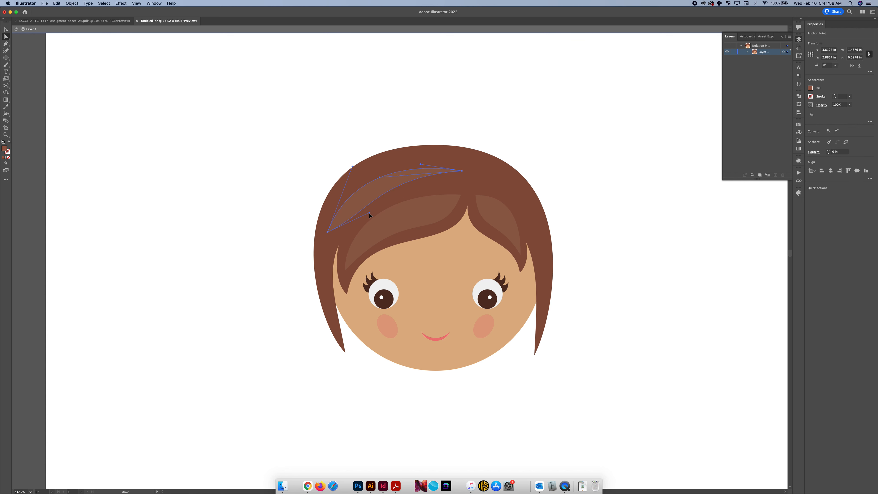
left_click_drag(370, 215, 389, 208)
left_click_drag(457, 170, 425, 154)
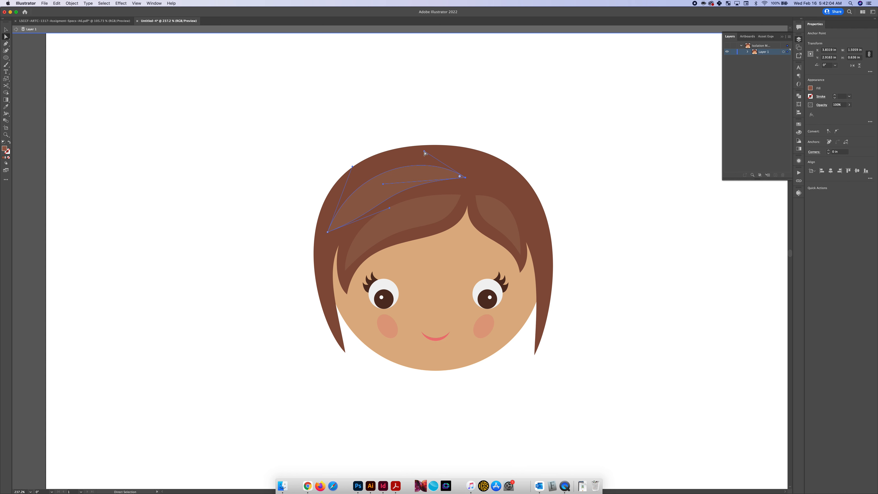
left_click_drag(353, 166, 341, 176)
left_click_drag(390, 208, 398, 207)
key("v")
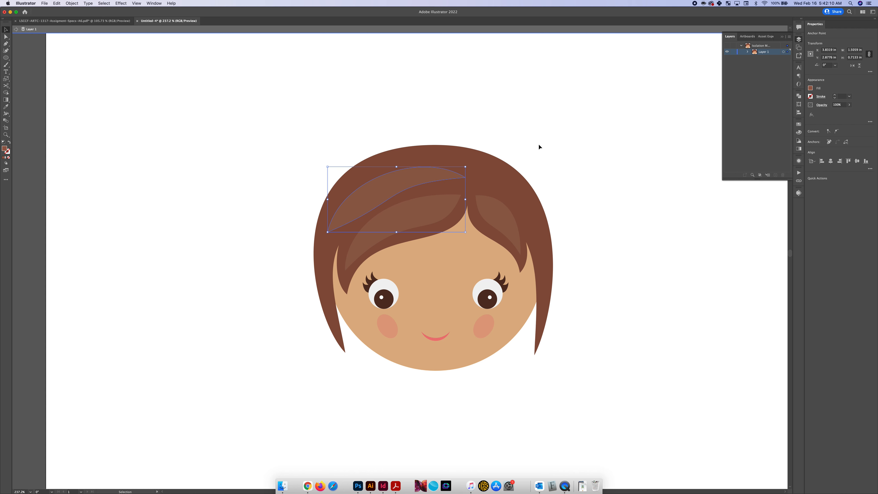
left_click(539, 145)
Draw a matching lighter brown highlight on the right side of the crown, curving from the part down toward the temple, and deselect it
left_click(425, 179)
key("p")
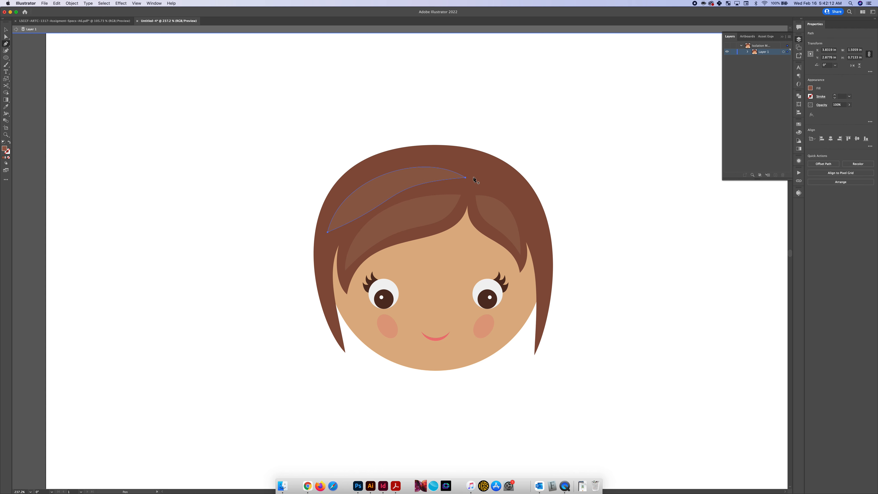
left_click_drag(486, 180, 492, 181)
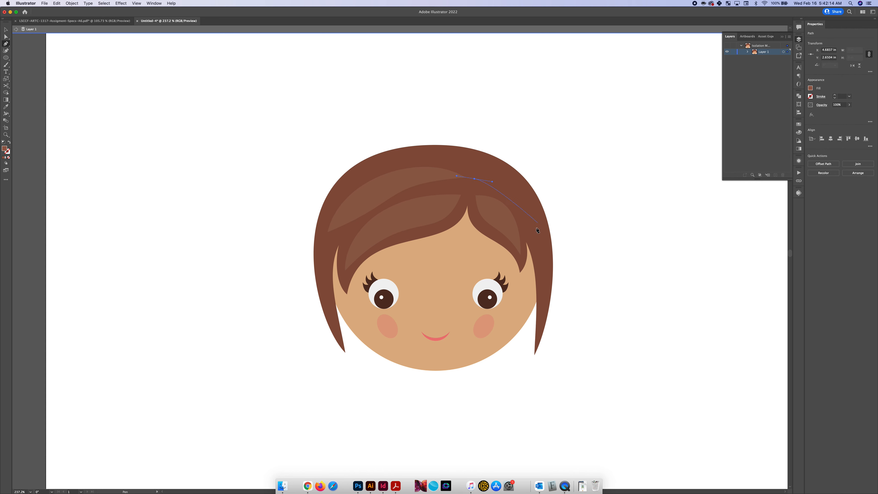
left_click_drag(532, 230, 539, 269)
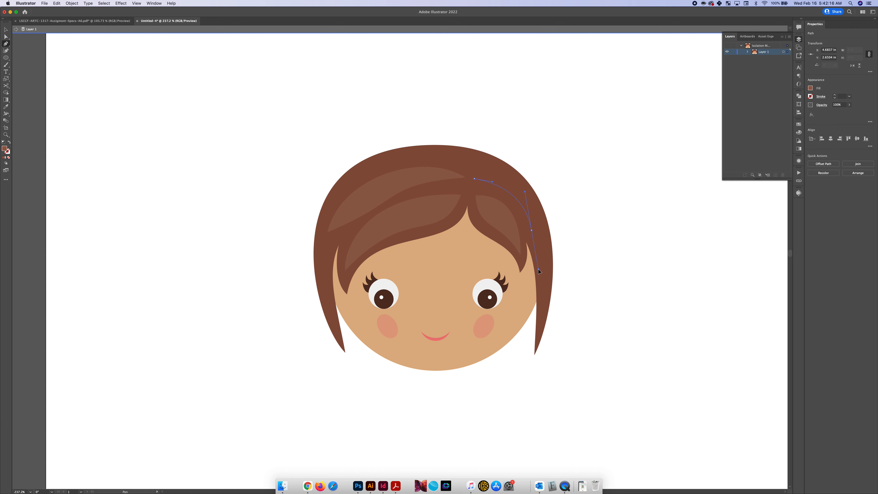
left_click(541, 209)
left_click_drag(474, 179, 465, 184)
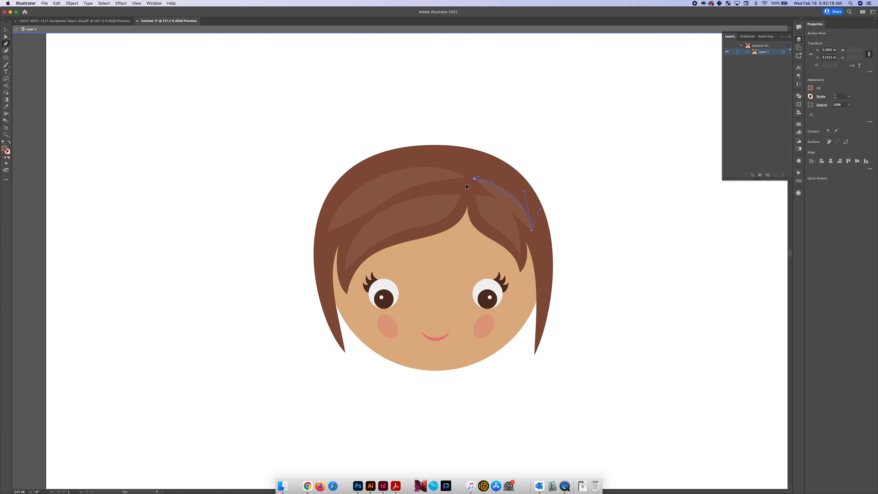
key("v")
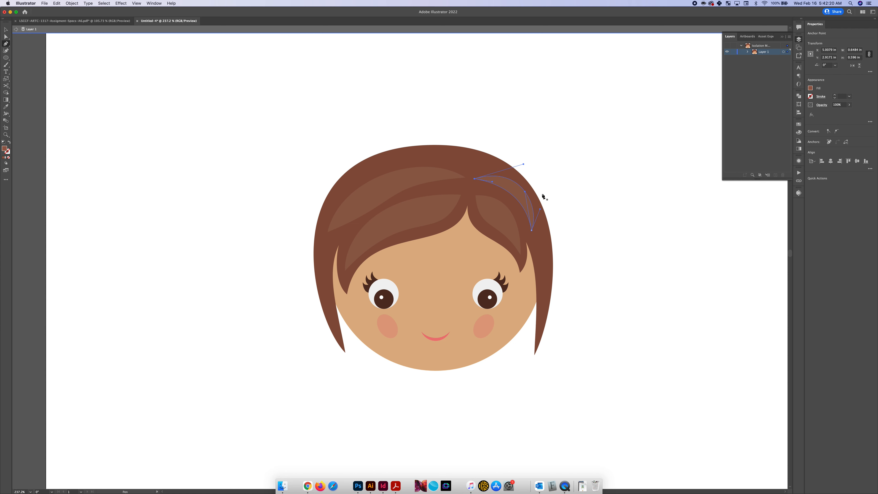
scroll(550, 190, "down", 5)
scroll(550, 190, "up", 4)
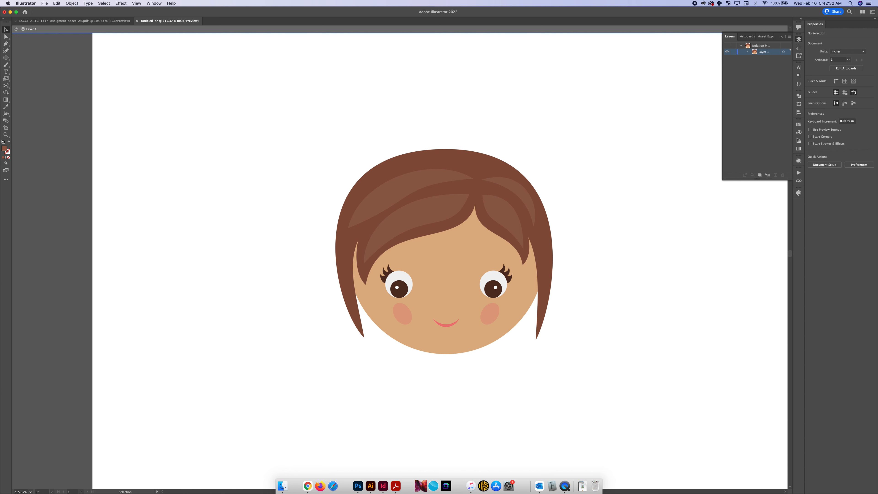
Duplicate the face circle in place and bring the copy in front of all the artwork
left_click(447, 354)
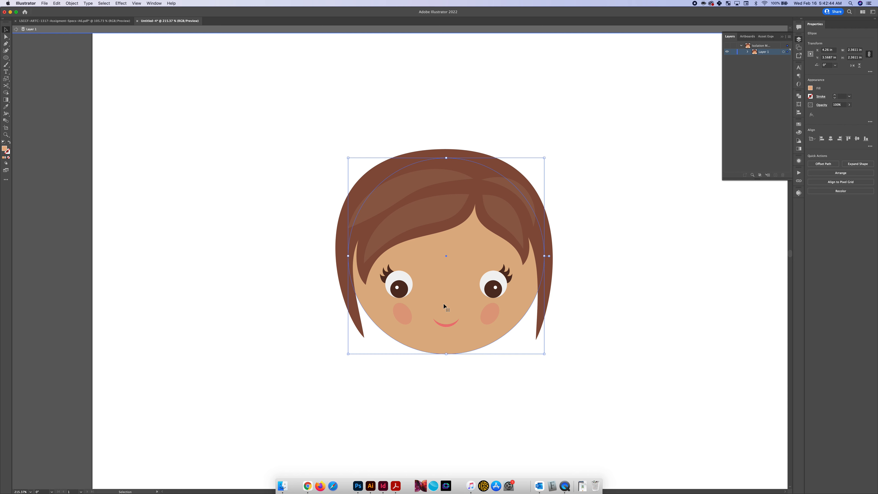
key("shift+super+bracketright")
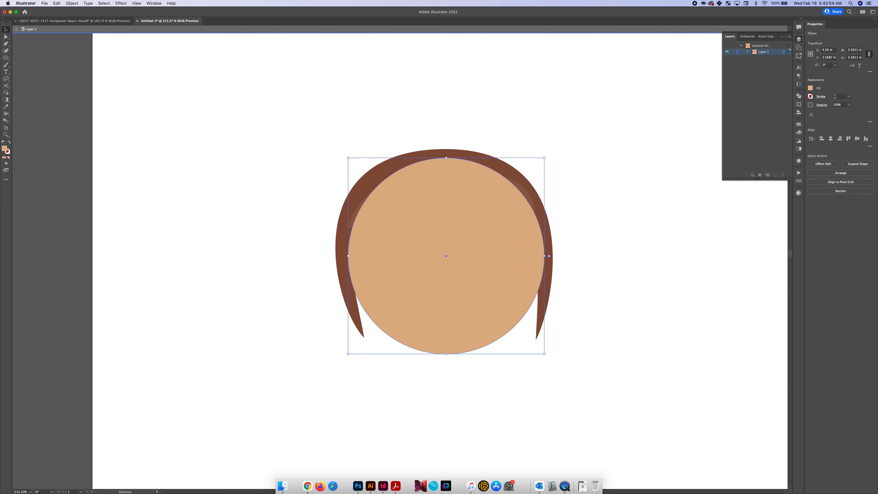
Fill the copied circle with a hood red of red 204, green 72 and blue 69
left_click(811, 88)
left_click(802, 110)
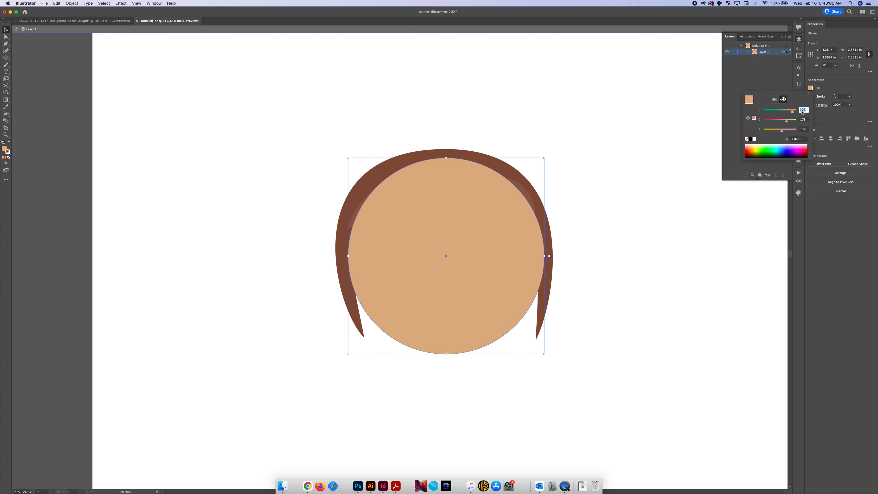
type("204")
key("Tab")
type("7")
key("Tab")
type("69")
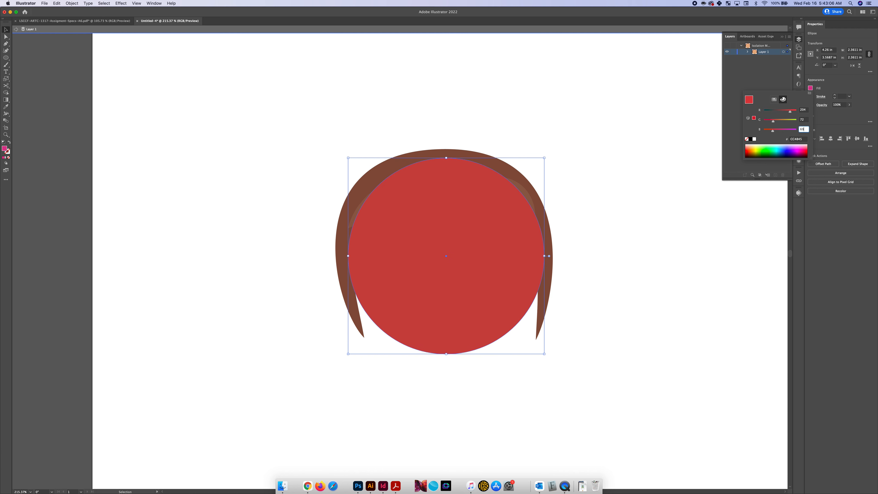
key("Return")
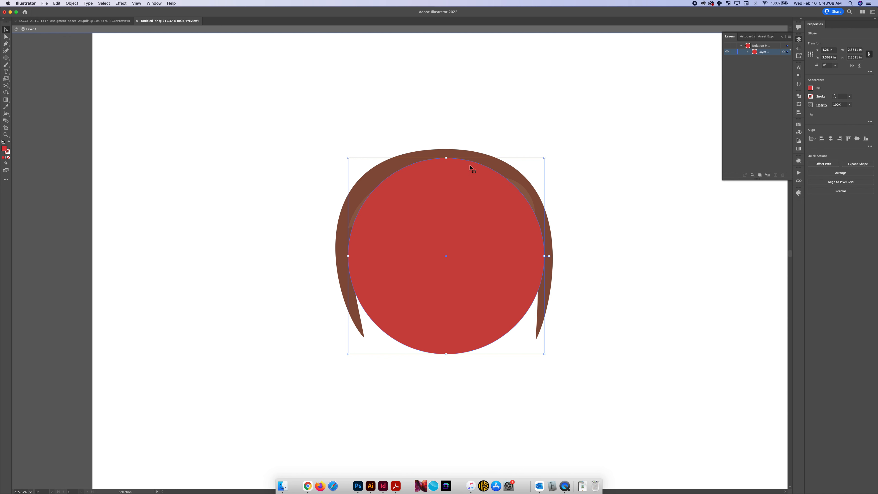
Raise the red circle's top anchor point straight up to form an egg-shaped hood
scroll(451, 166, "down", 2)
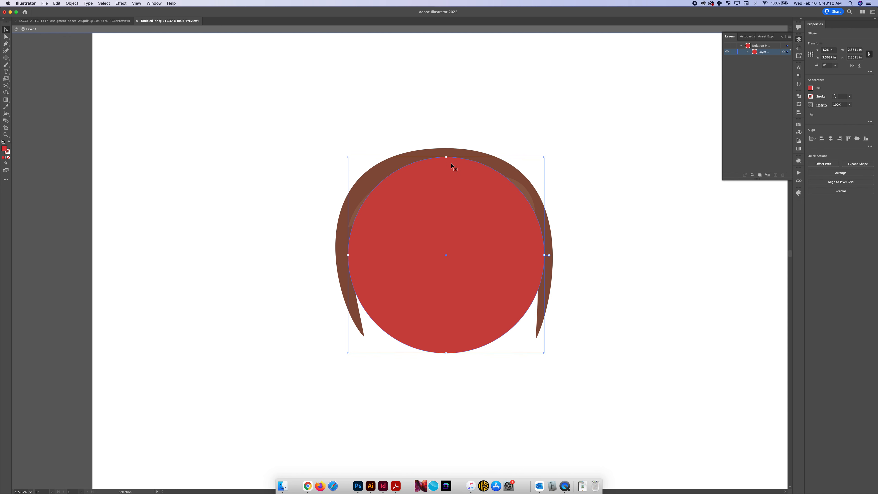
key("a")
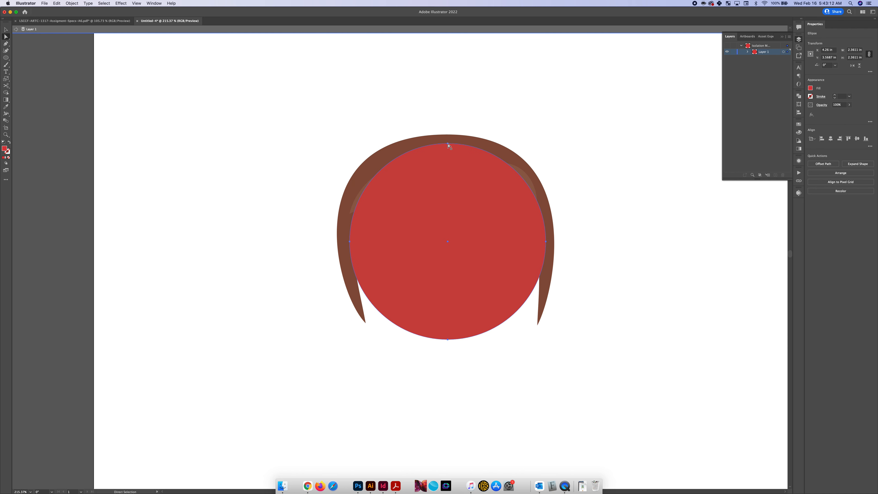
left_click(448, 144)
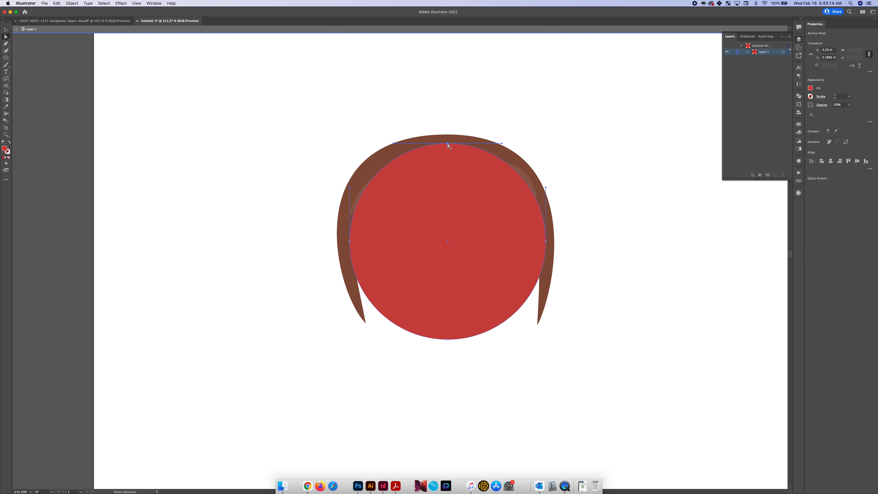
left_click_drag(447, 143, 448, 94)
key("v")
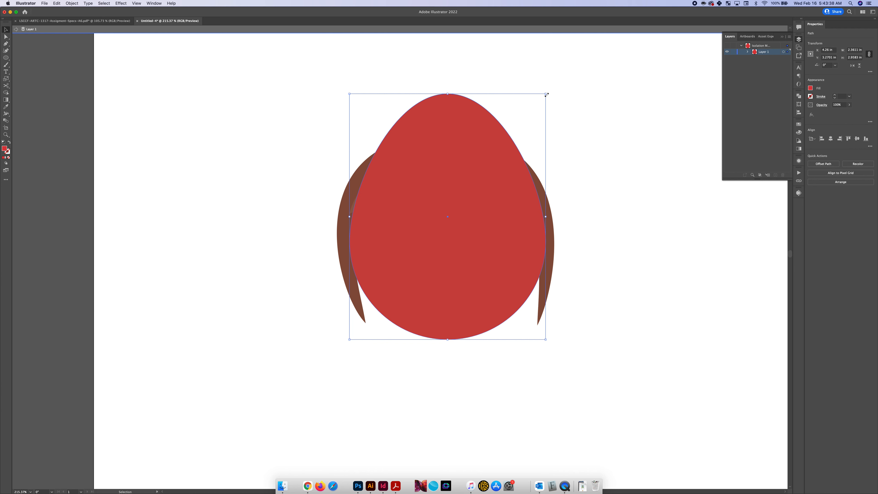
Enlarge the red hood about its center to about 2.79 by 3.28 in and send it behind the head
left_click_drag(546, 94, 561, 81)
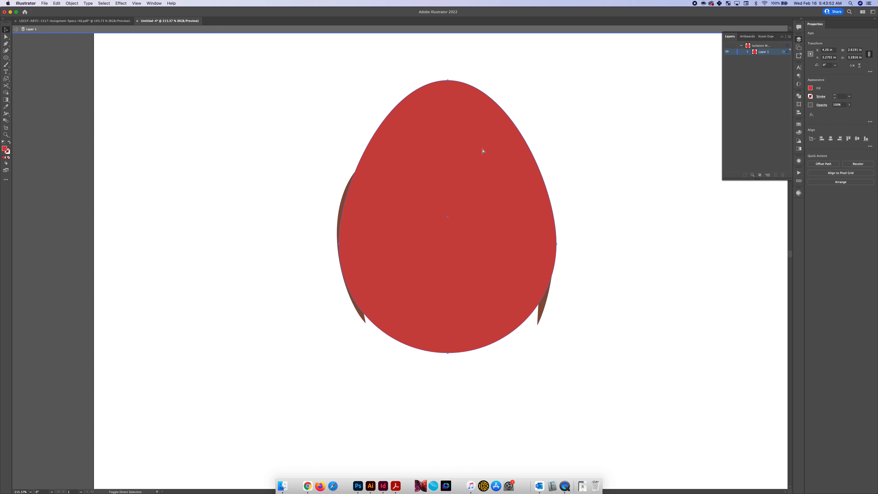
key("super+shift+bracketleft")
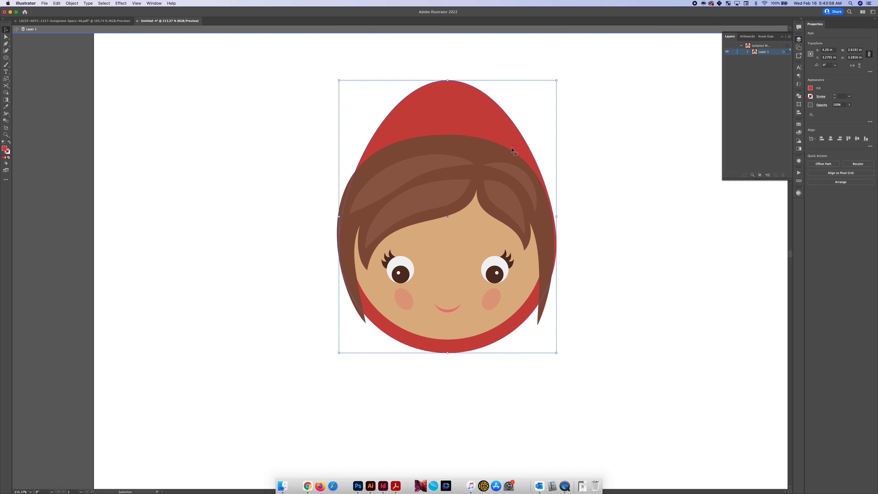
left_click_drag(558, 216, 563, 217)
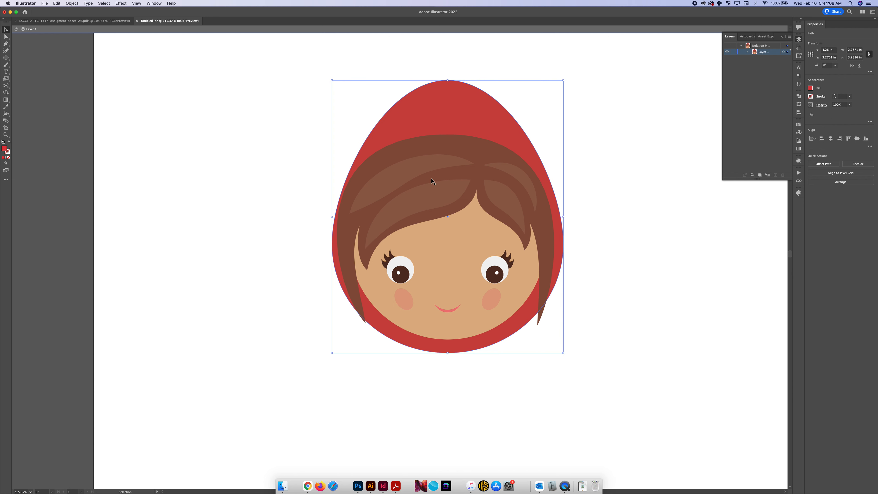
Lower the red hood's top anchor point straight down to shorten the hood
key("a")
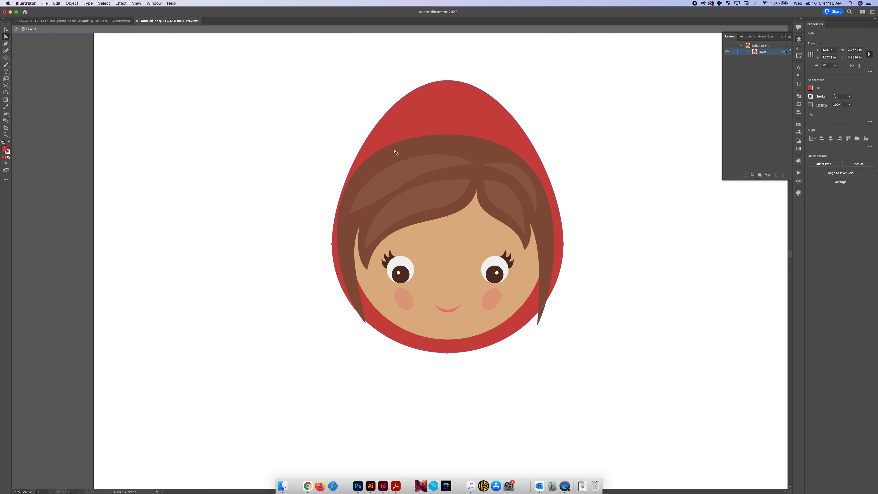
left_click(448, 80)
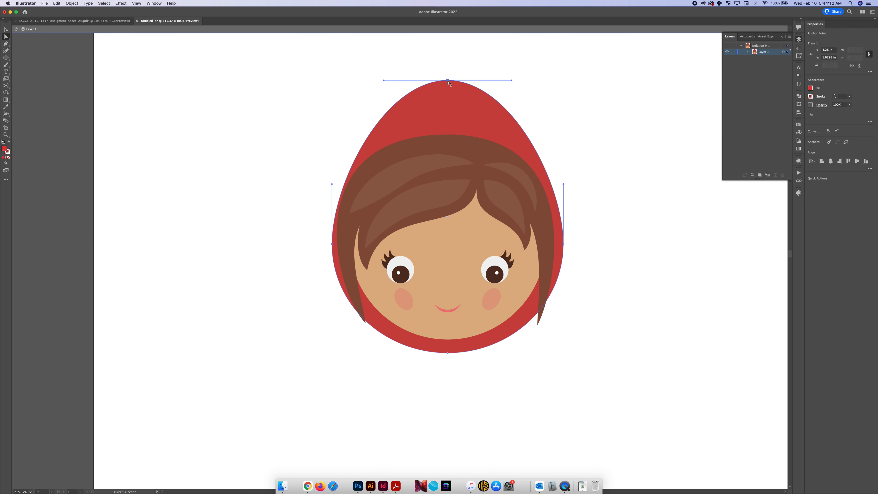
left_click_drag(447, 81, 448, 100)
Reshape the brown hair outline by pulling its left edge slightly inward and its right edge slightly outward
left_click(353, 192)
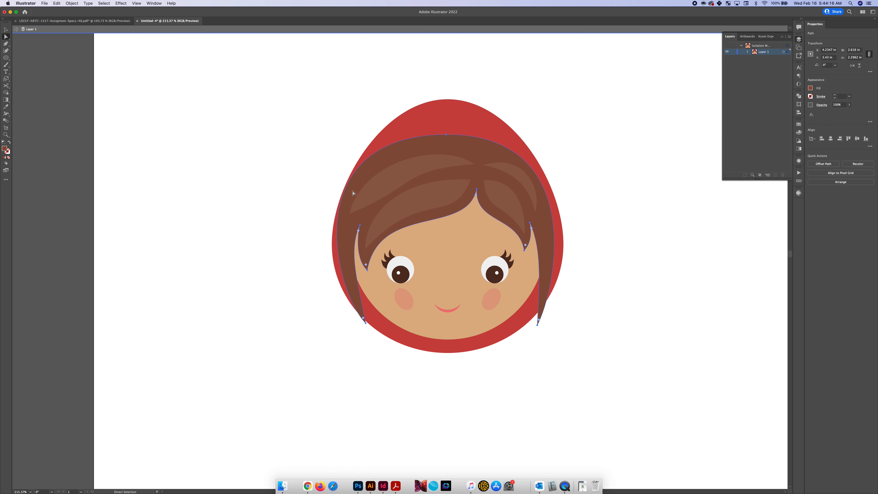
left_click(446, 134)
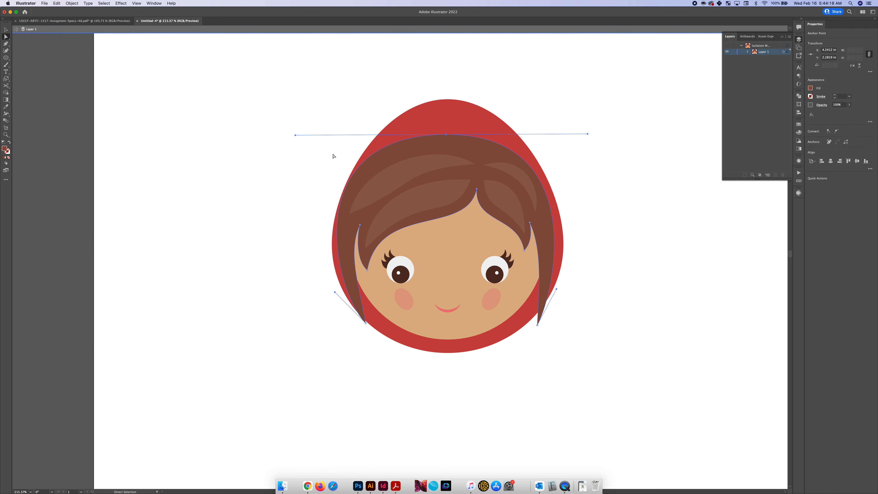
left_click_drag(337, 221, 342, 222)
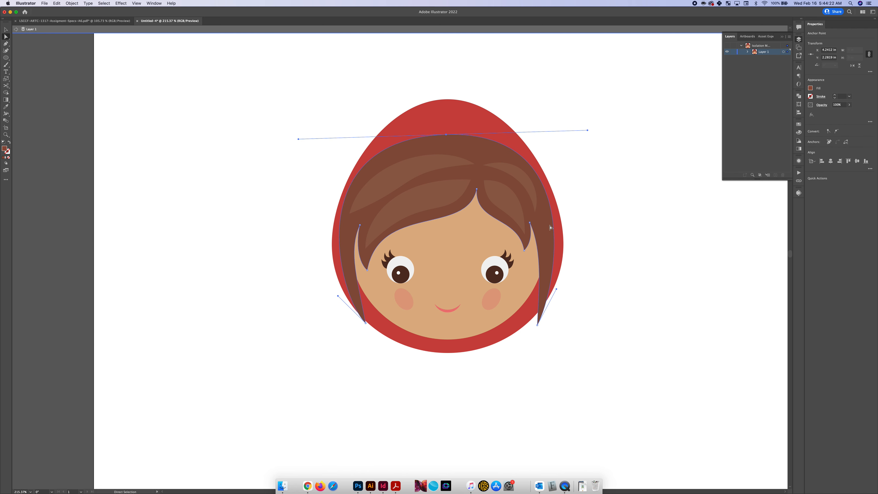
left_click_drag(552, 232, 557, 235)
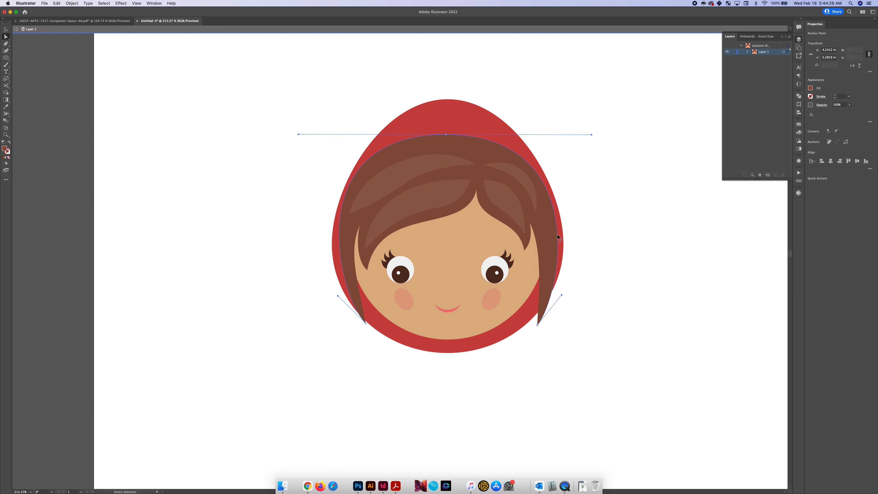
key("v")
left_click(586, 225)
scroll(587, 225, "up", 3)
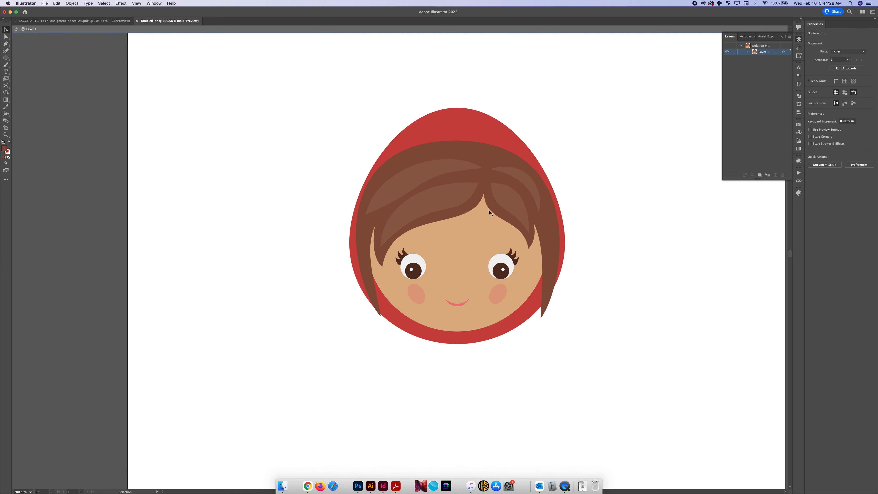
Extend both lower hair tips slightly downward and adjust the left tip's curve handle to bow that edge outward
key("a")
left_click(380, 318)
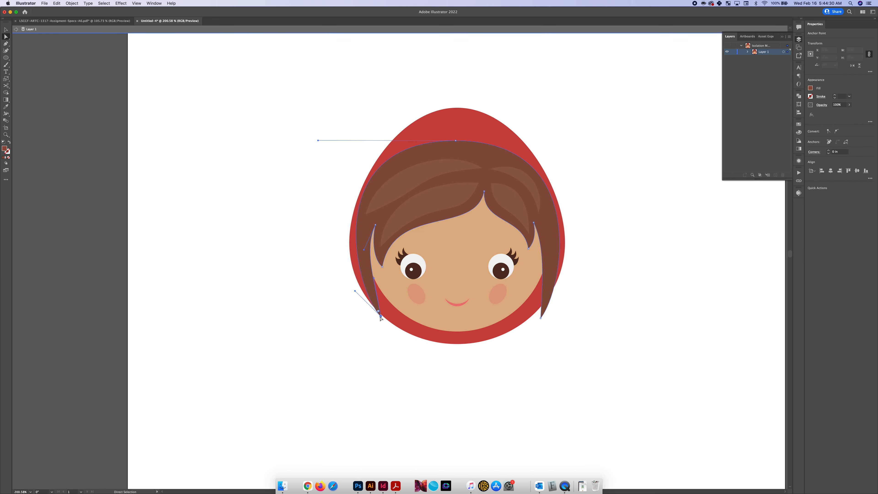
left_click_drag(380, 320, 381, 321)
left_click_drag(381, 323, 381, 323)
left_click_drag(355, 298, 352, 298)
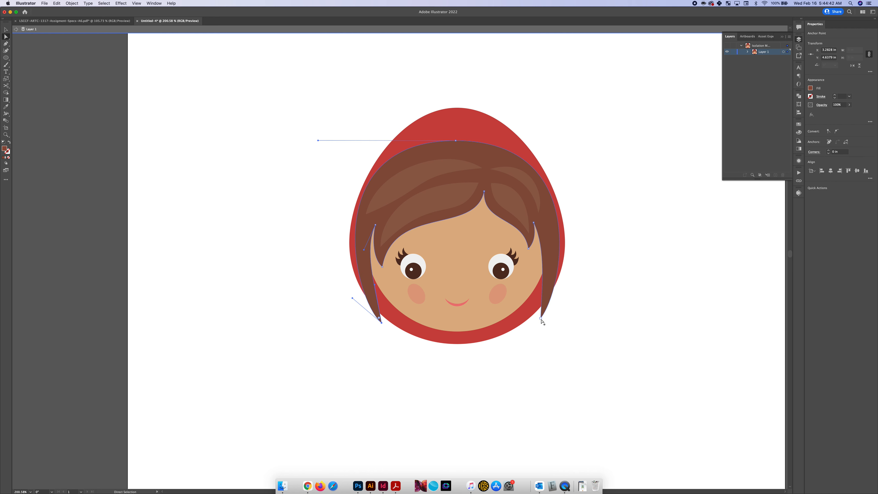
key("v")
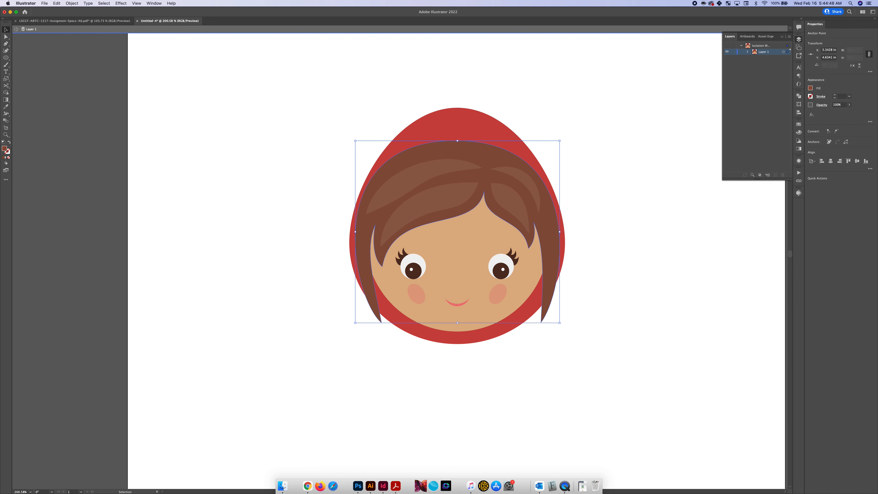
left_click(469, 369)
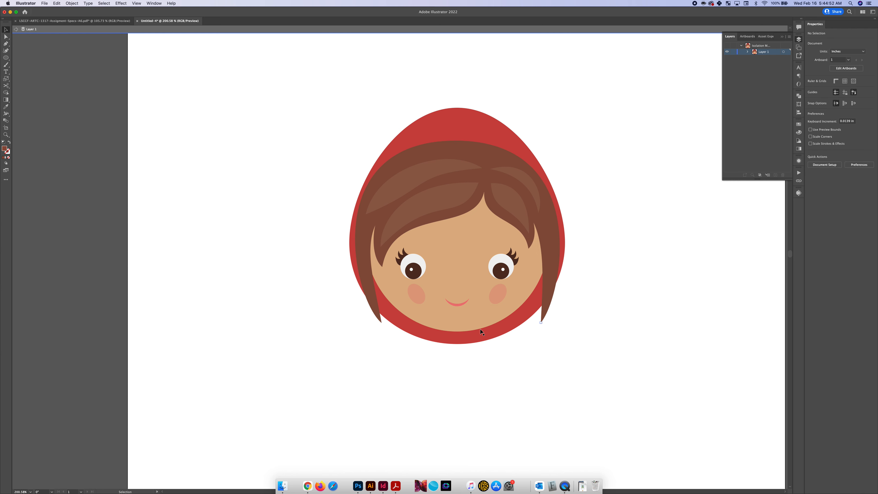
Select the red hood and exit isolation mode
scroll(480, 329, "down", 2)
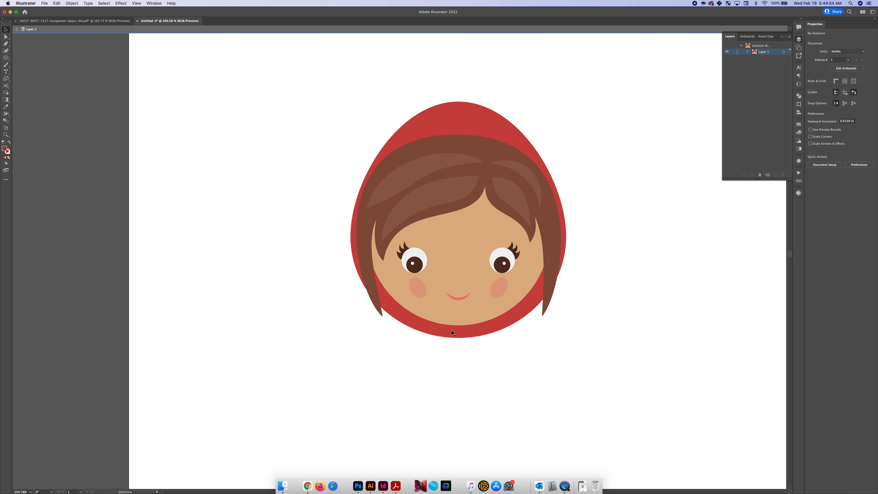
scroll(451, 330, "right", 1)
left_click(460, 329)
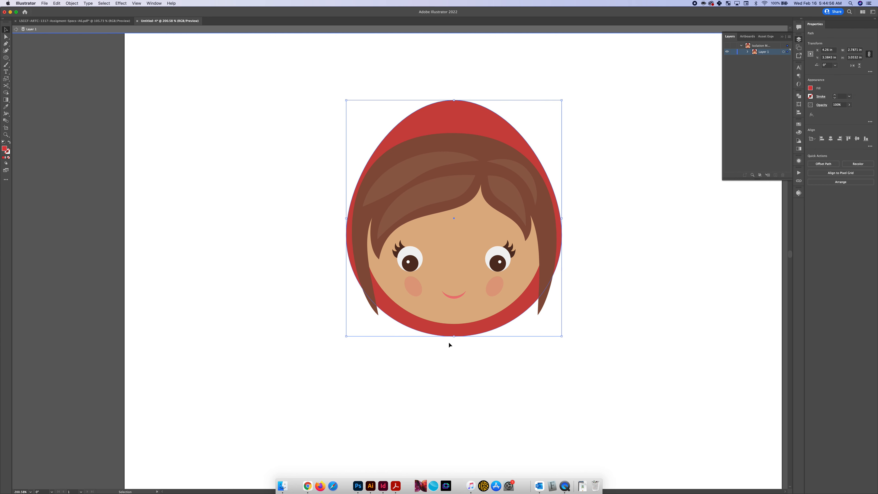
scroll(458, 337, "down", 2)
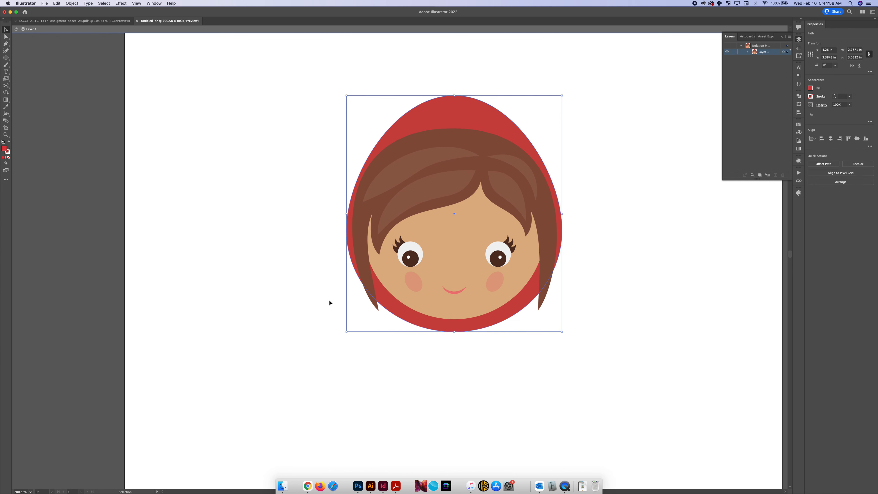
key("Escape")
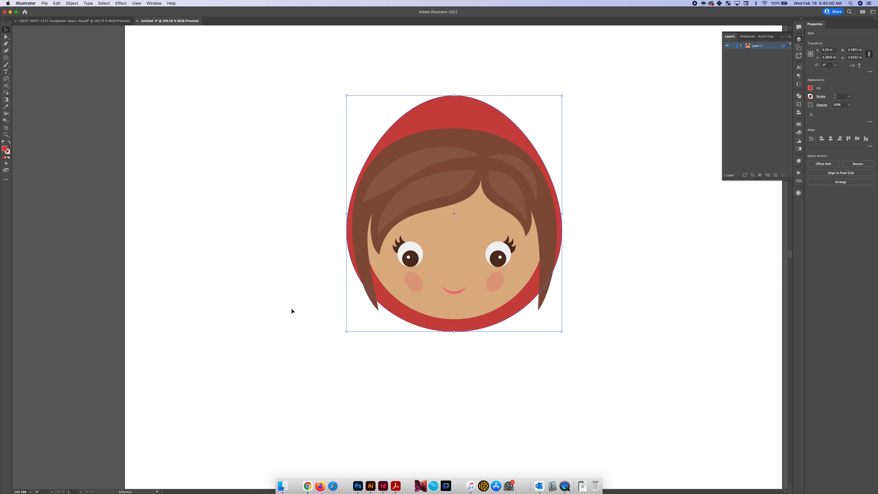
Draw a closed red leaf-shaped cape piece with the Pen tool, about 1.34 by 0.81 in, from the hood's bottom center toward the lower left
key("p")
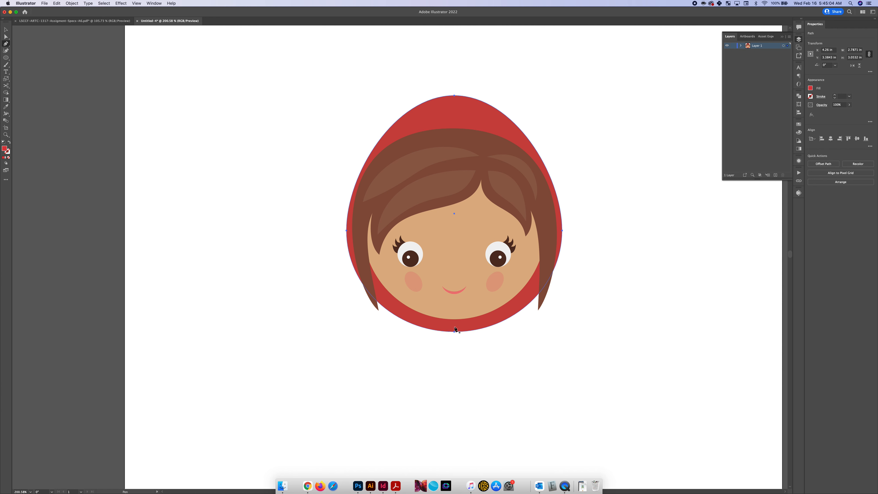
left_click_drag(455, 329, 399, 328)
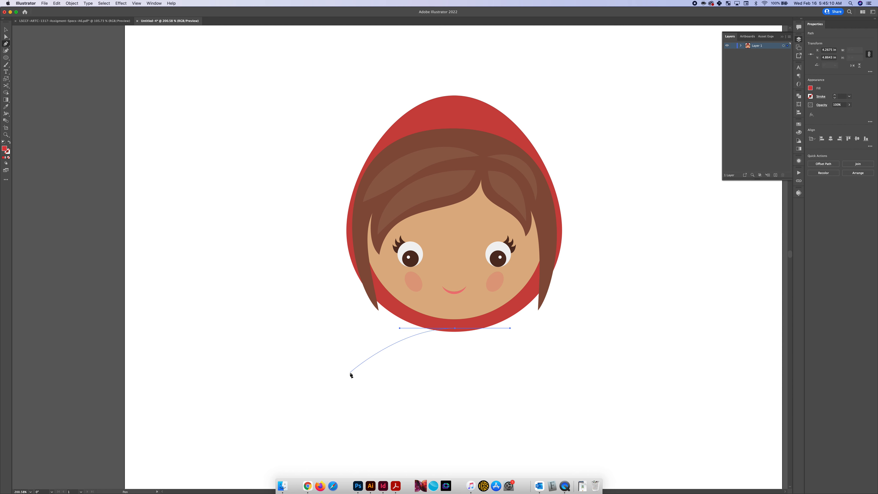
scroll(351, 372, "down", 2)
left_click_drag(359, 373, 426, 369)
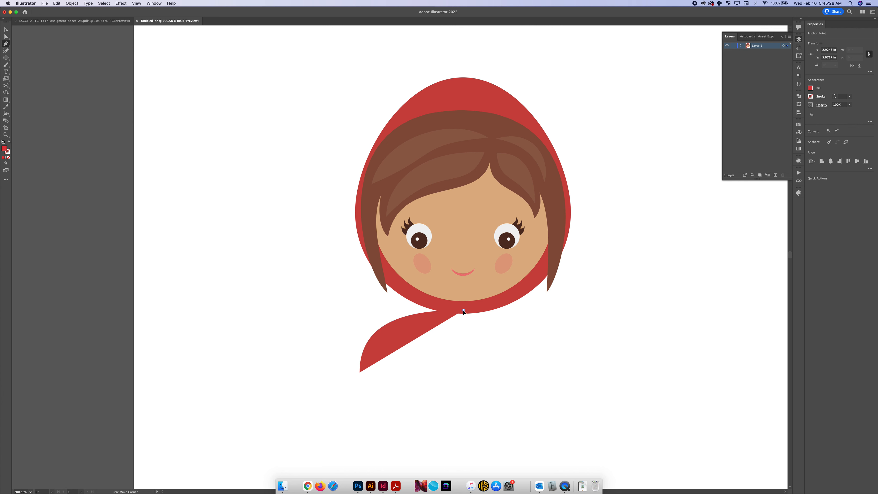
left_click_drag(464, 309, 466, 281)
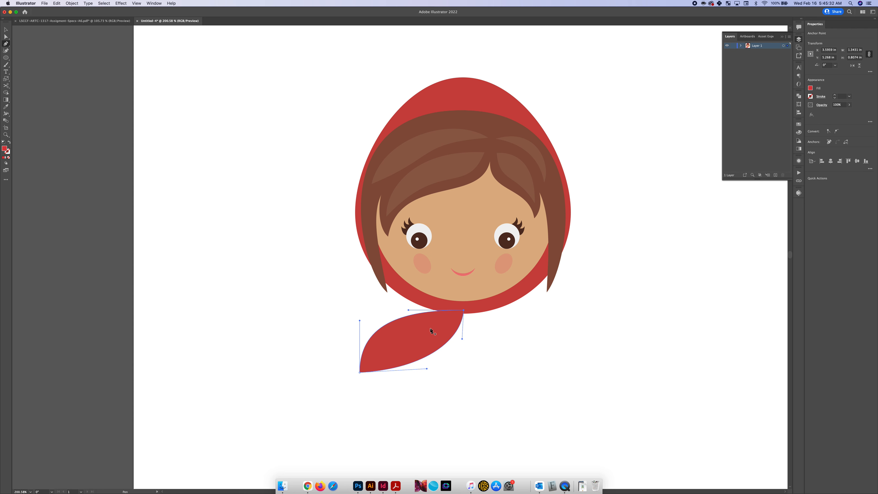
scroll(432, 332, "down", 1)
scroll(416, 348, "up", 1)
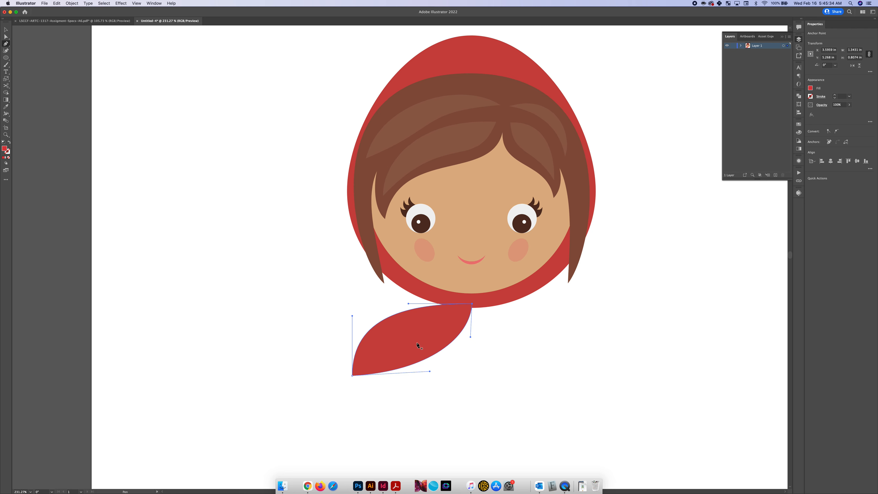
scroll(418, 347, "down", 2)
key("v")
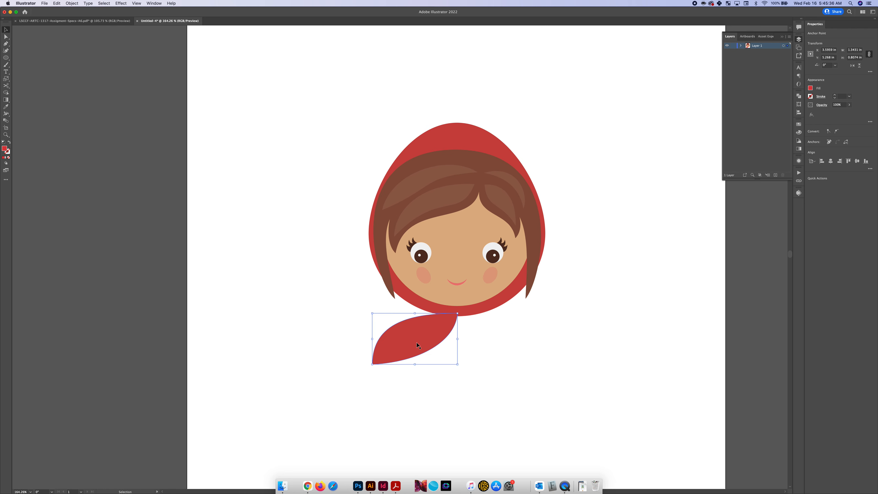
scroll(403, 352, "up", 2)
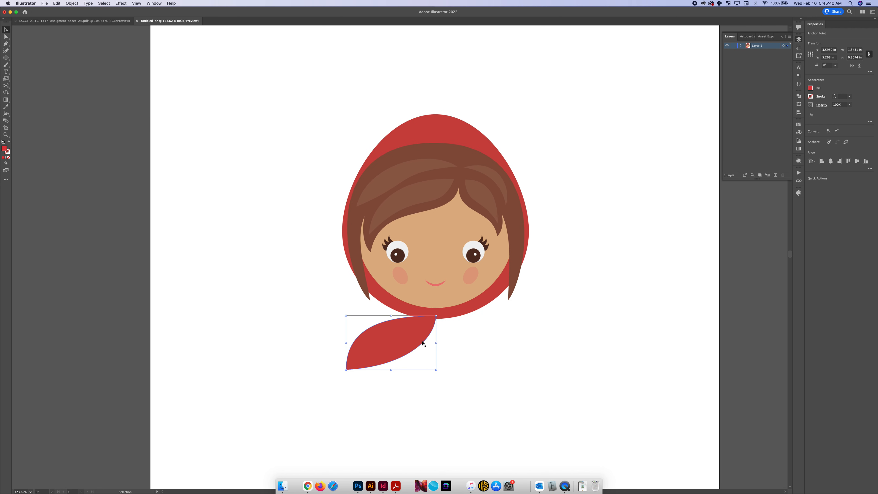
scroll(417, 341, "up", 2)
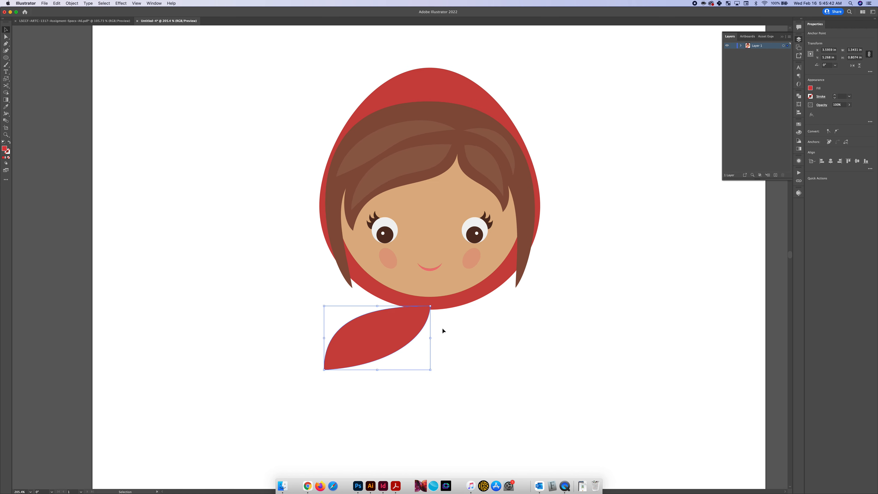
right_click(406, 333)
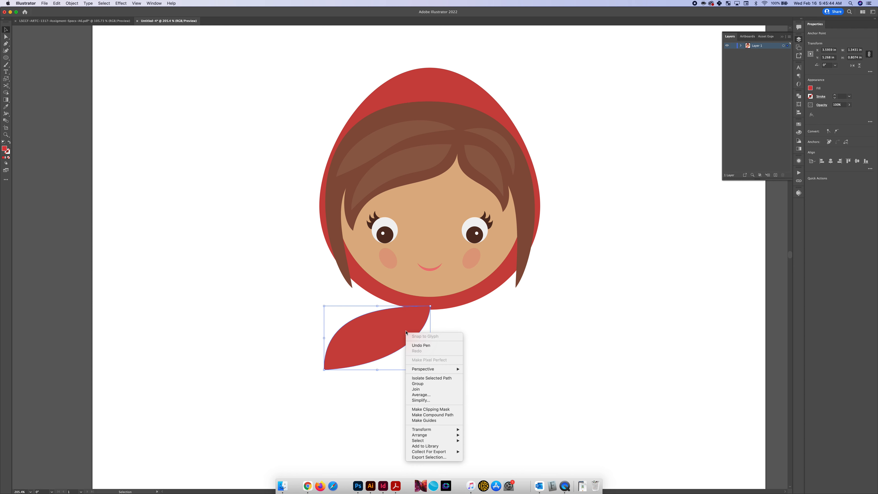
mouse_move(435, 429)
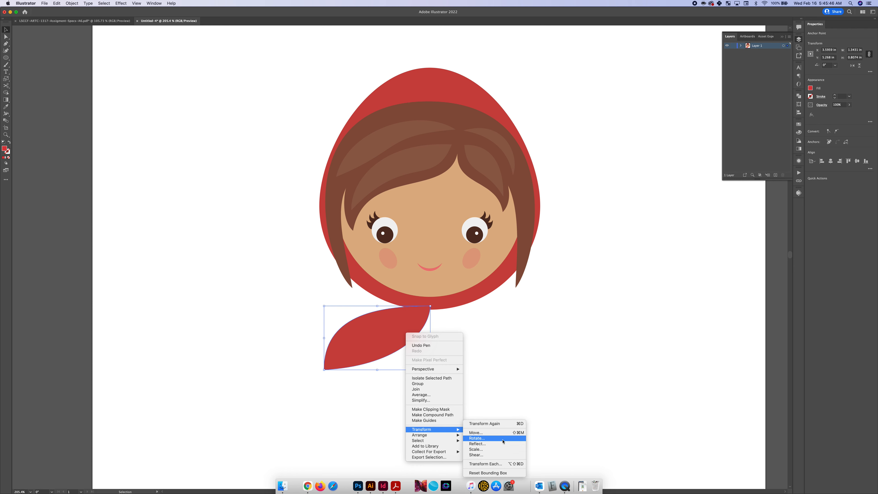
left_click(477, 444)
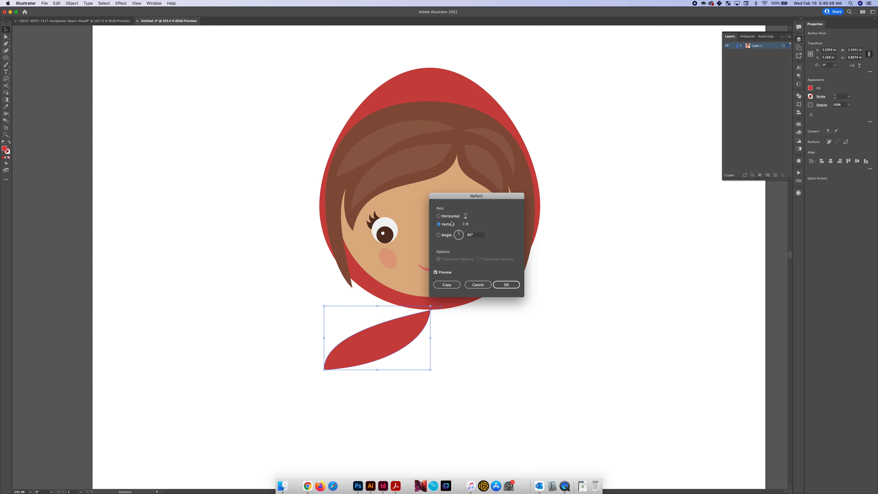
left_click(479, 284)
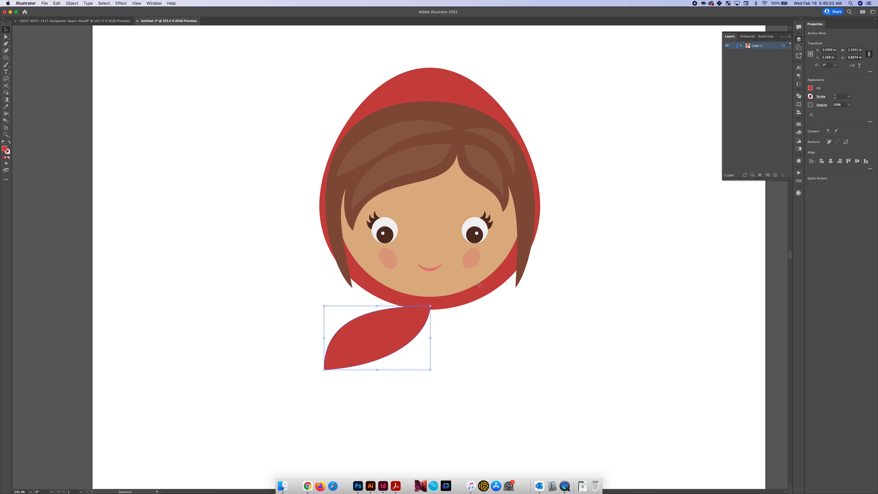
Try moving the leaf-shaped cape piece away from the hood to the upper left and undo the move
left_click(448, 367)
left_click(398, 328)
left_click(449, 336)
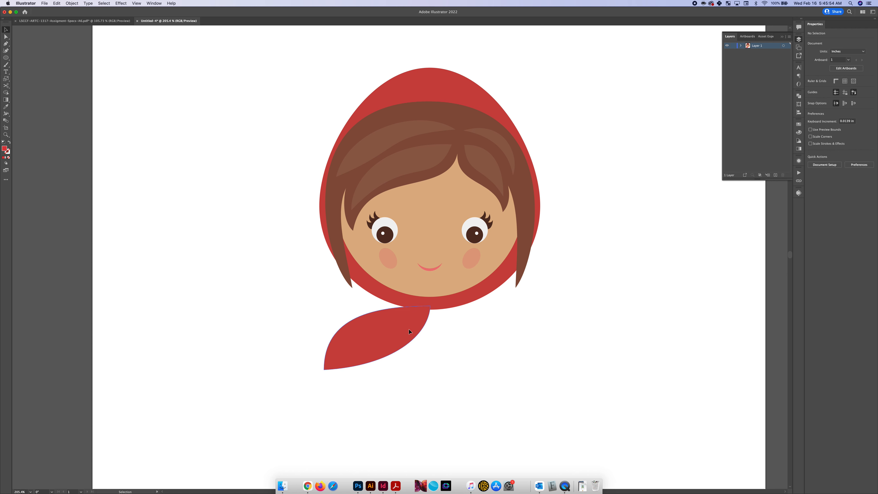
left_click(408, 329)
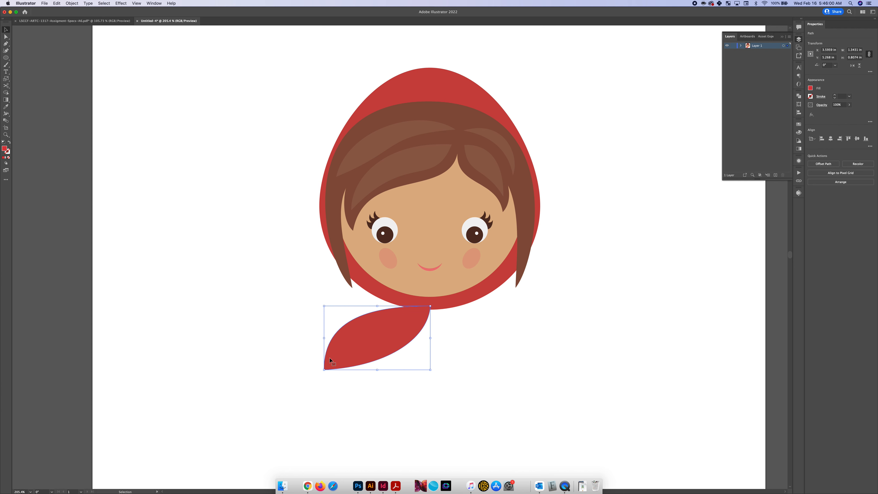
left_click(338, 408)
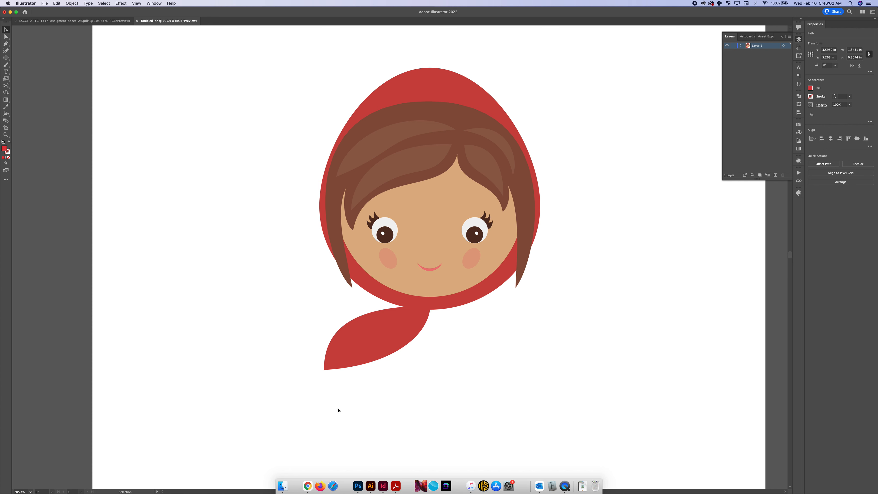
left_click(368, 357)
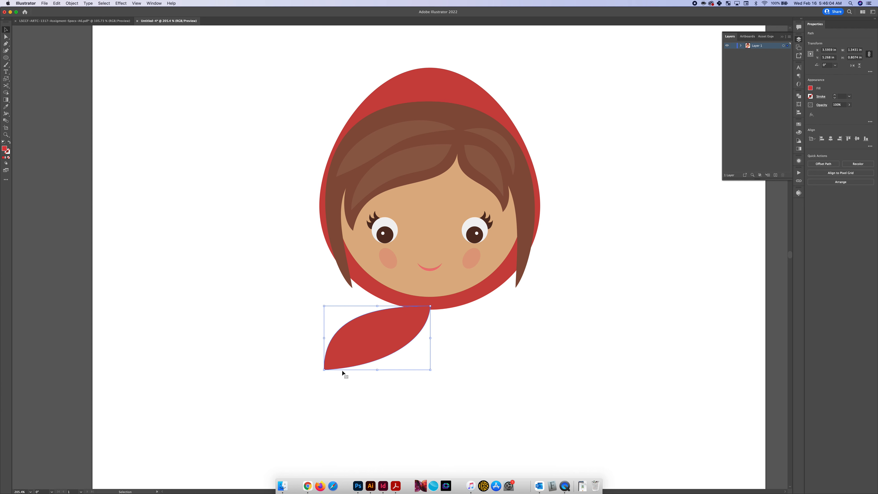
left_click(322, 387)
left_click(370, 342)
left_click_drag(375, 332, 255, 307)
key("super+z")
Try pulling the lower curved edge of the cape piece down and to the right, undoing each attempt
key("a")
left_click(324, 370)
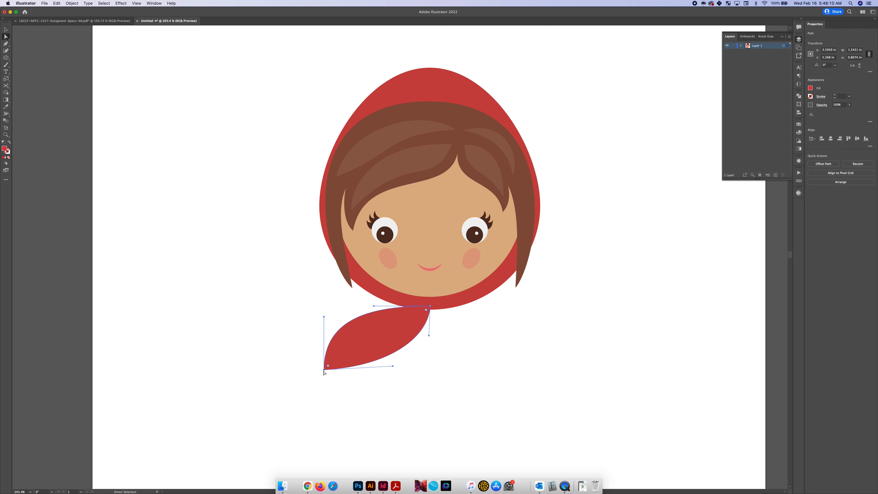
left_click(430, 307, "shift")
left_click_drag(401, 349, 412, 360)
key("super+z")
left_click(324, 370)
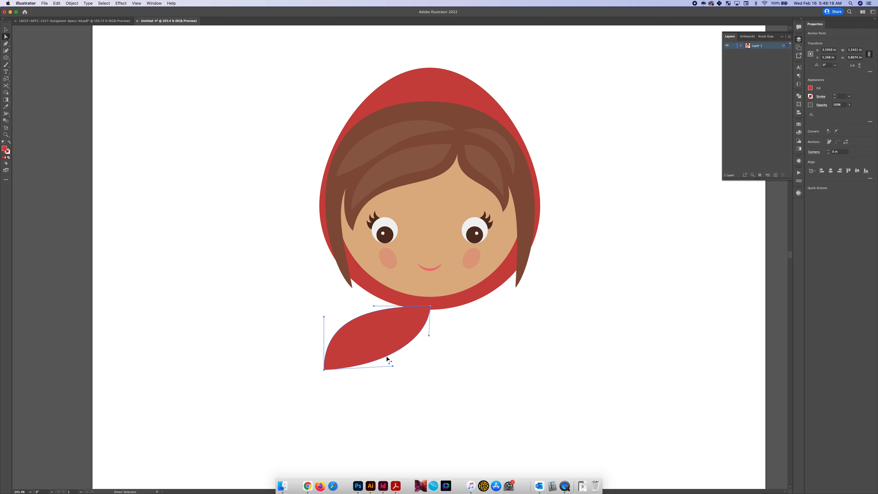
left_click_drag(387, 358, 418, 392)
key("super+z")
Reflect a copy of the leaf-shaped cape piece across the vertical axis and place it opposite the original, meeting at the hood's bottom center
key("v")
left_click(377, 390)
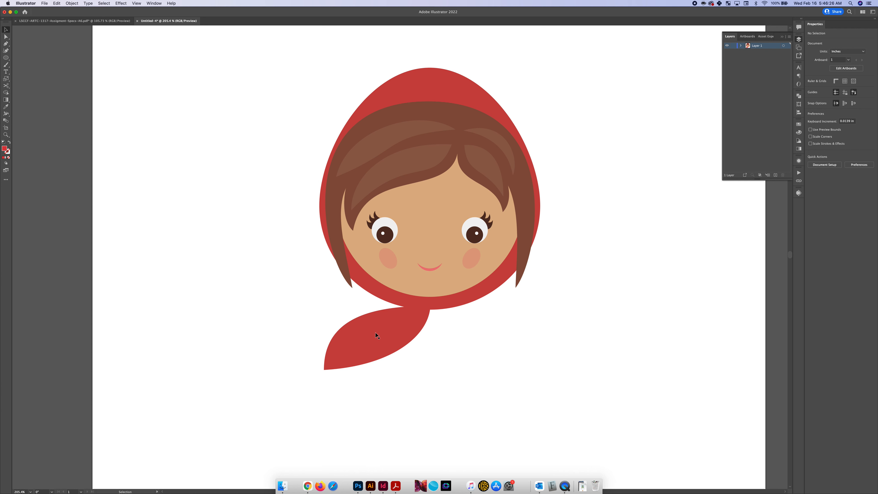
left_click(376, 334)
right_click(393, 330)
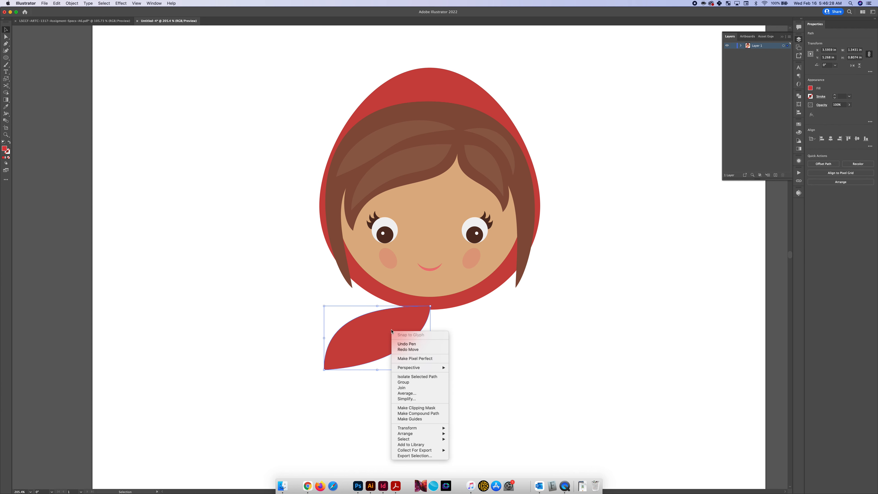
mouse_move(415, 428)
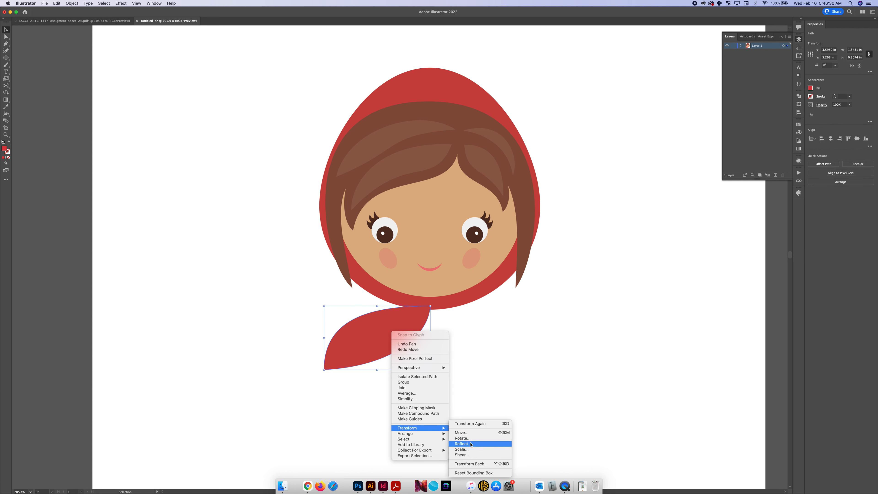
left_click(466, 443)
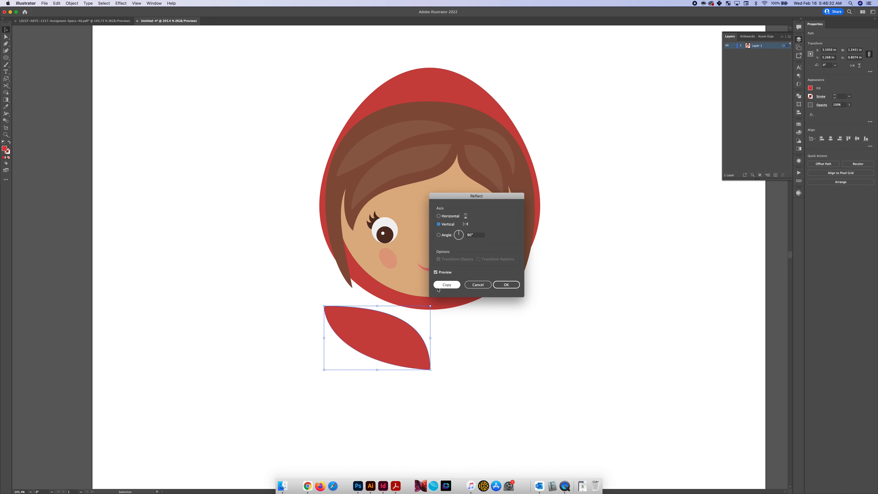
left_click(441, 287)
left_click_drag(397, 341, 496, 340)
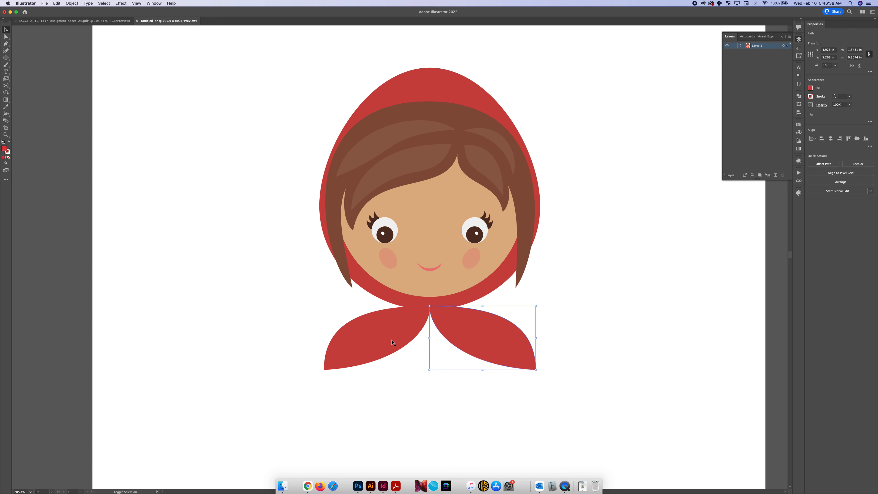
scroll(391, 339, "down", 10)
scroll(392, 339, "down", 1)
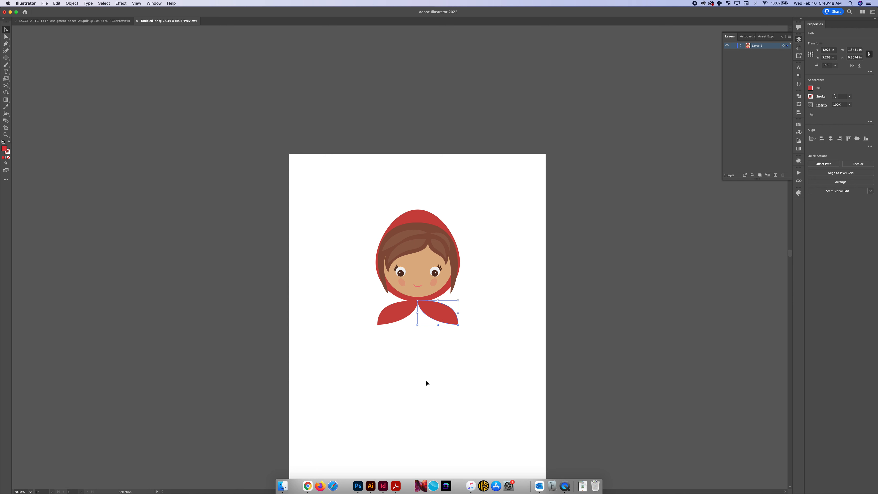
left_click(399, 367)
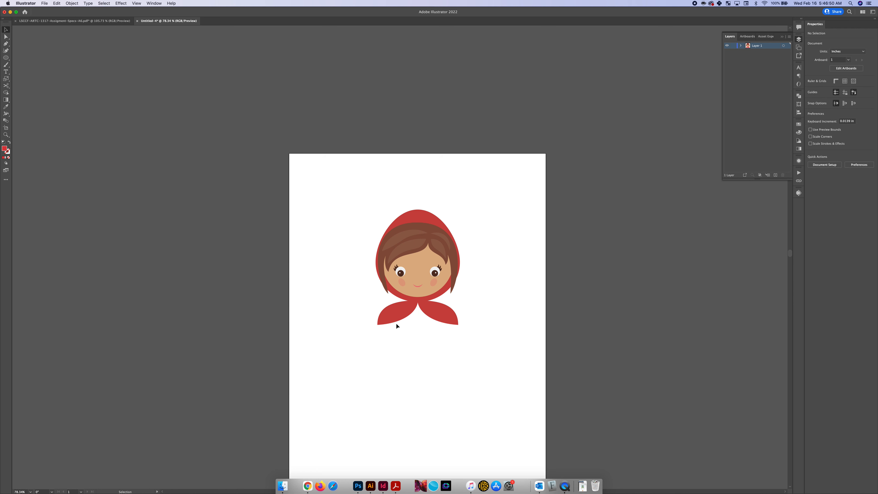
Set the Pen tool's fill to a pink with RGB red 242 and green 118
key("p")
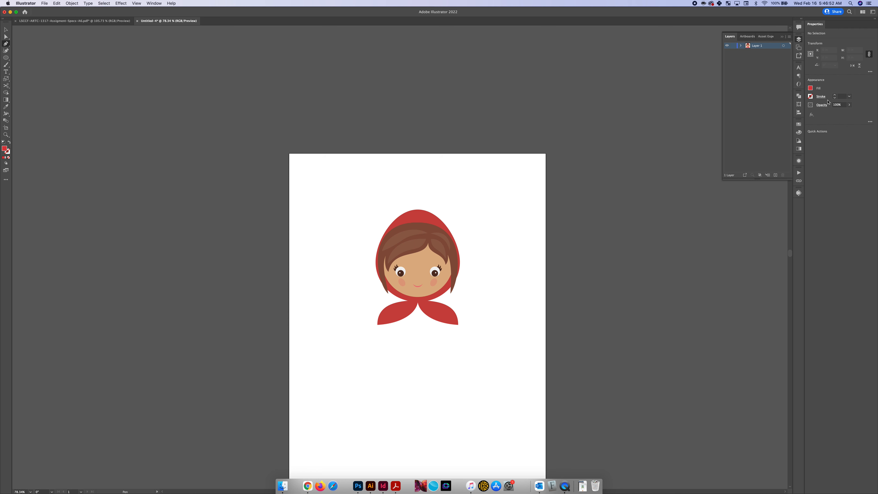
left_click(811, 87)
left_click(803, 110)
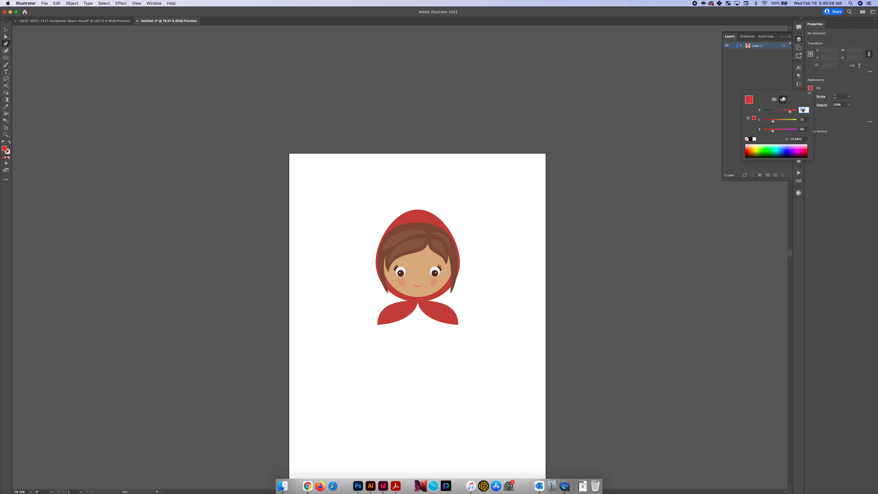
type("242")
key("Tab")
type("118")
key("Tab")
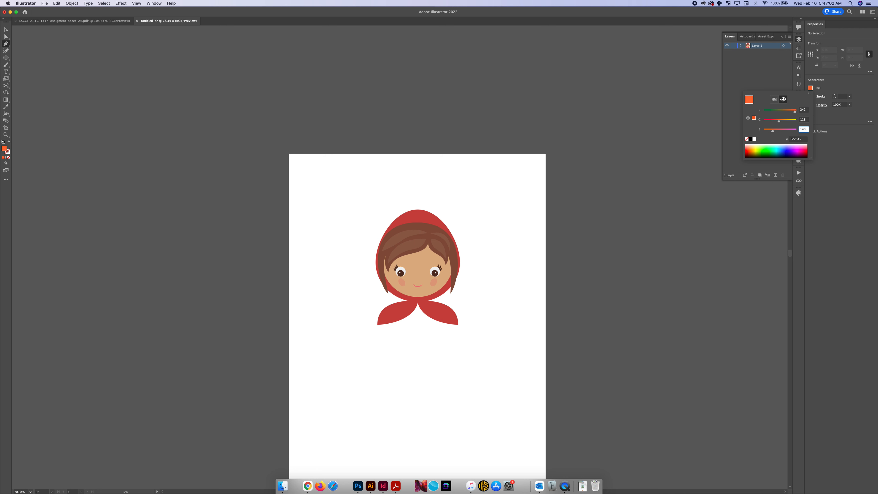
key("Return")
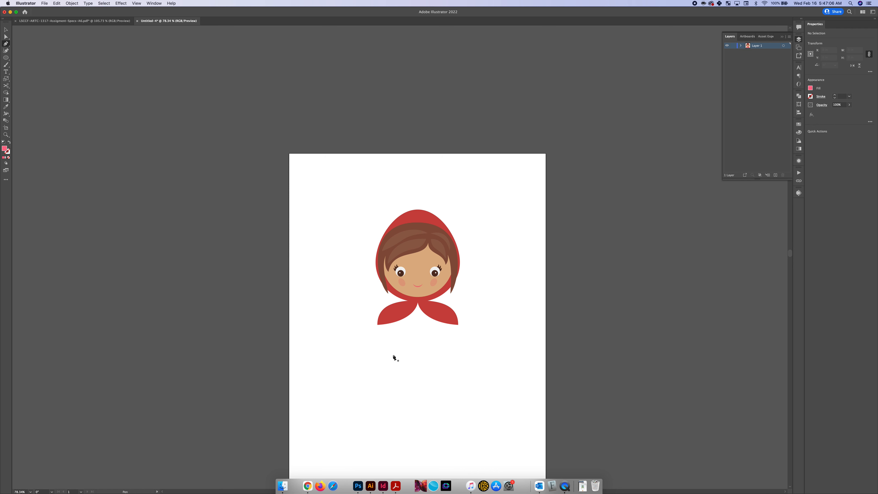
Draw a pink dome-shaped dress with the Pen tool, about 1.91 by 1.97 in, from the hood's bottom center down below the cape
left_click_drag(388, 361, 388, 331)
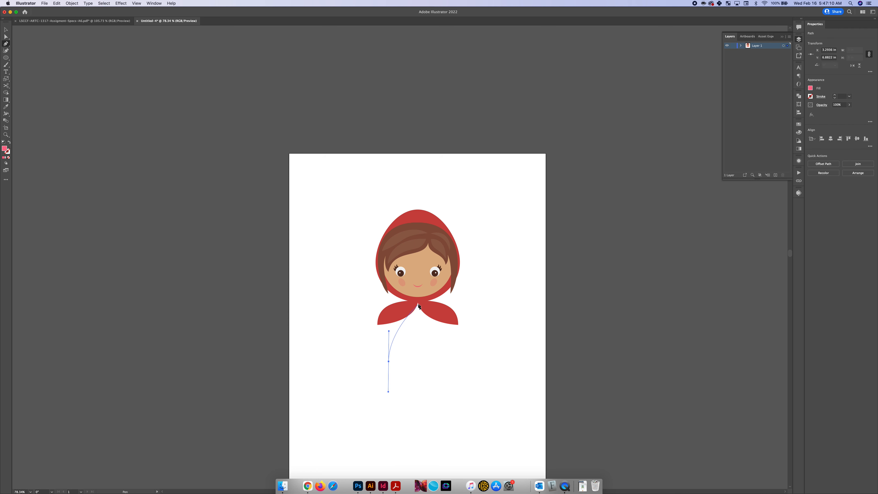
left_click_drag(418, 302, 447, 302)
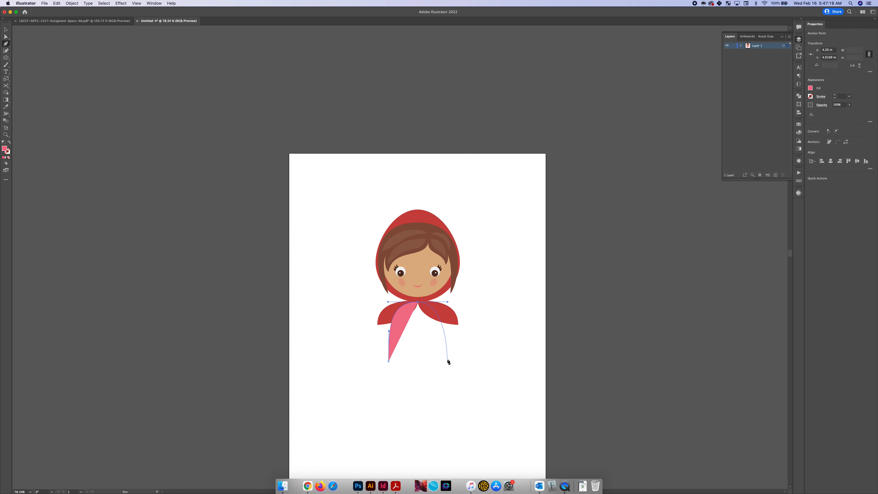
left_click(446, 357)
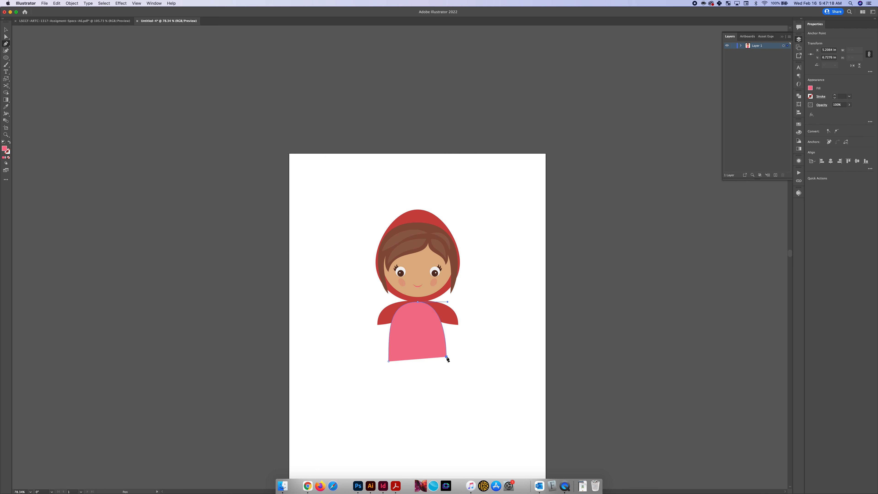
scroll(447, 359, "up", 4)
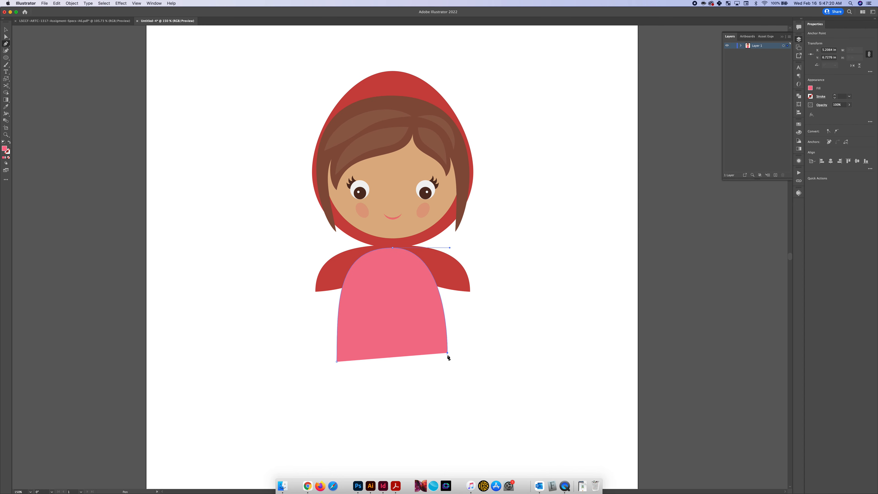
left_click(337, 363)
Lower the dress's bottom-right anchor to roughly match the left corner and retract the bottom-left anchor's handle so both sides curve alike
key("a")
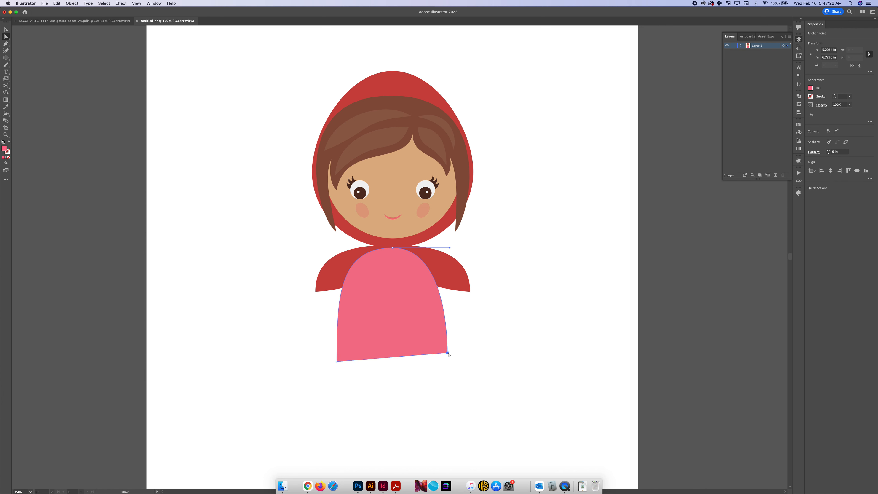
left_click_drag(448, 353, 447, 361)
left_click(336, 361)
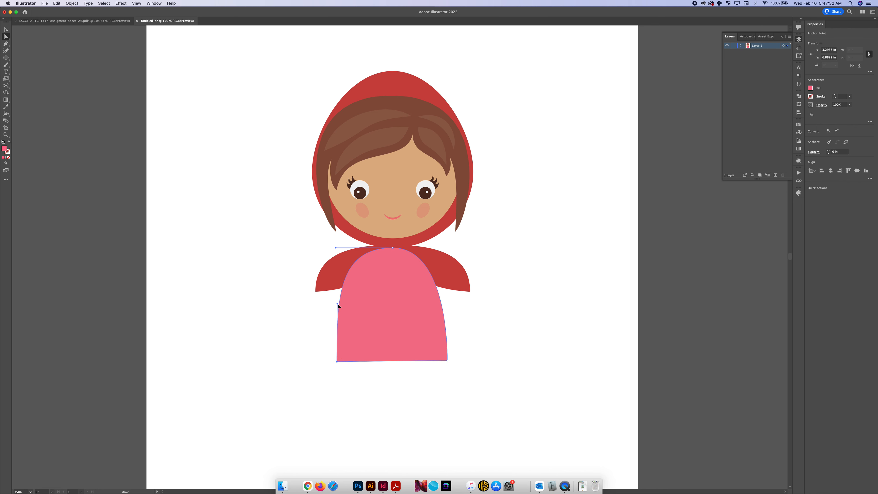
left_click_drag(338, 304, 338, 363)
left_click(407, 354)
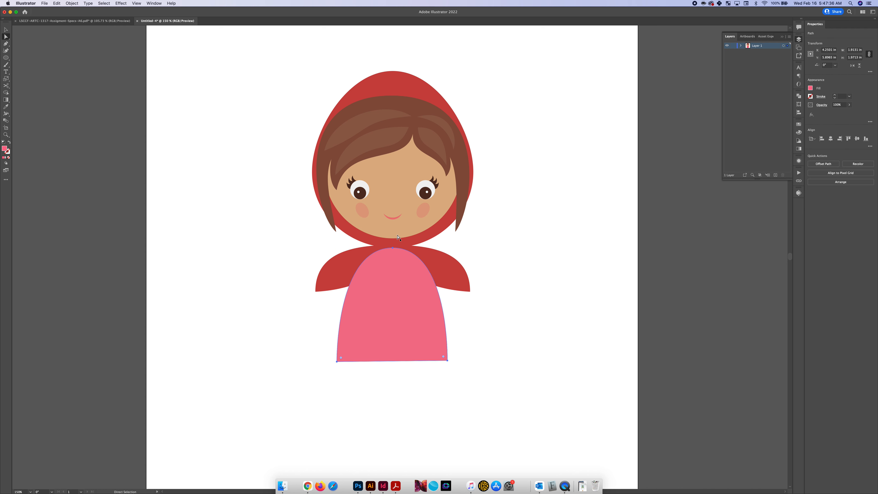
left_click(393, 249)
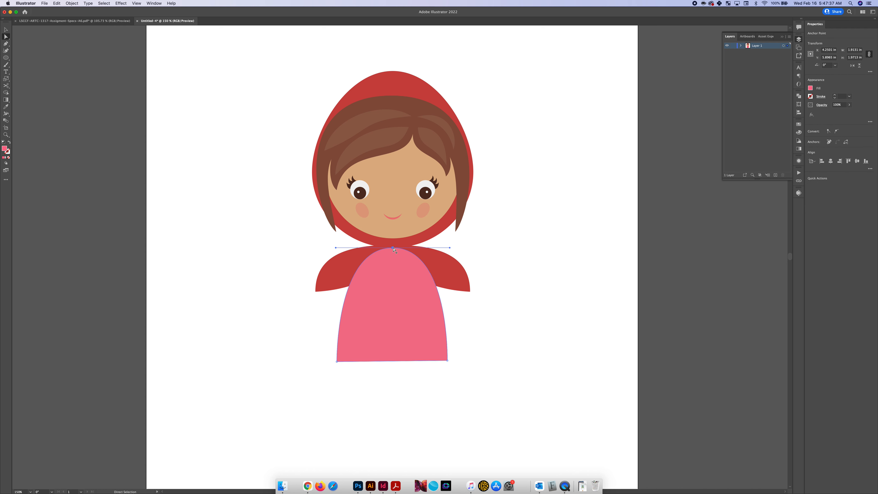
left_click(466, 312)
Send the pink dress backward behind the two red cape pieces
scroll(466, 312, "down", 1)
key("v")
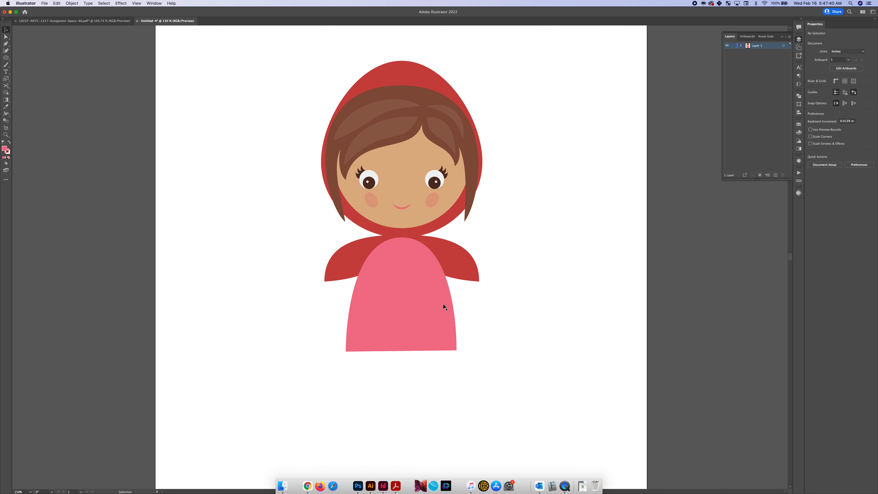
left_click(417, 308)
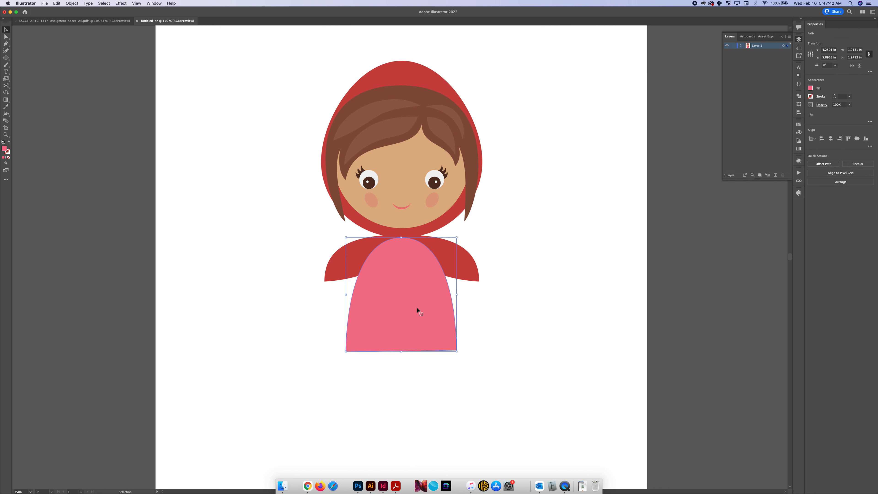
key("super+bracketleft")
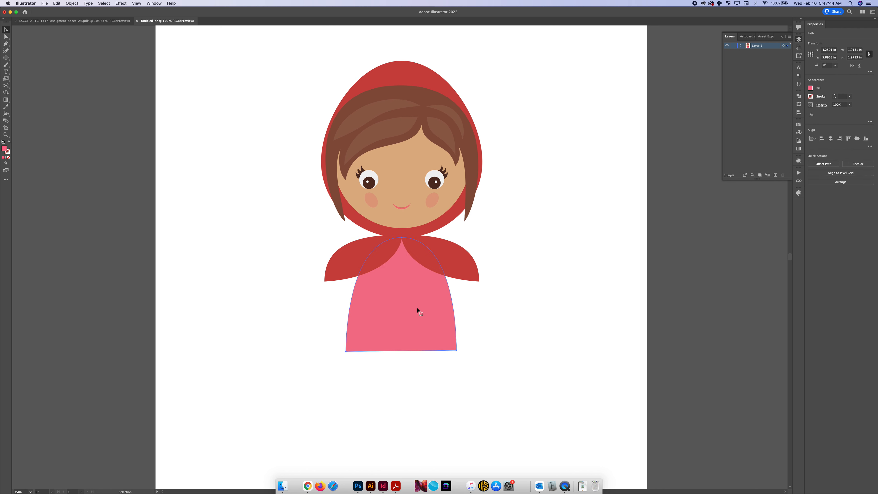
Select the dress's two bottom anchor points and align them to the same bottom level to straighten the hem
scroll(416, 307, "down", 3)
key("a")
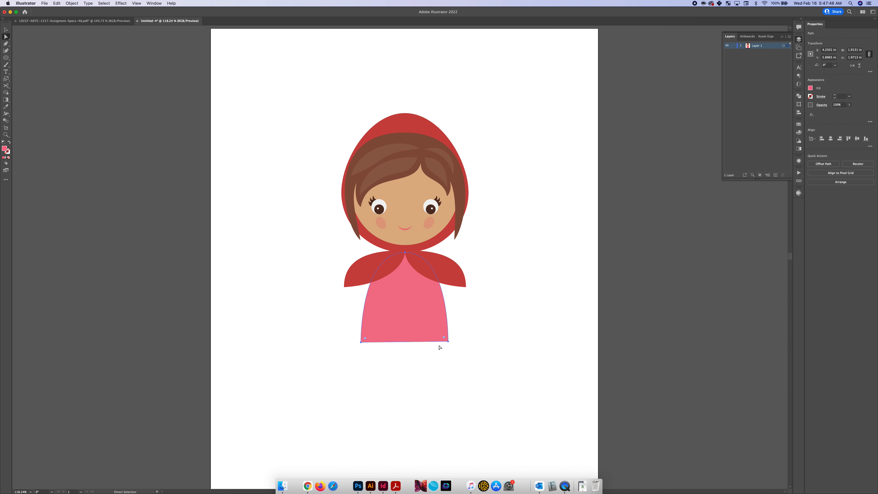
scroll(438, 344, "up", 2)
left_click_drag(463, 358, 462, 358)
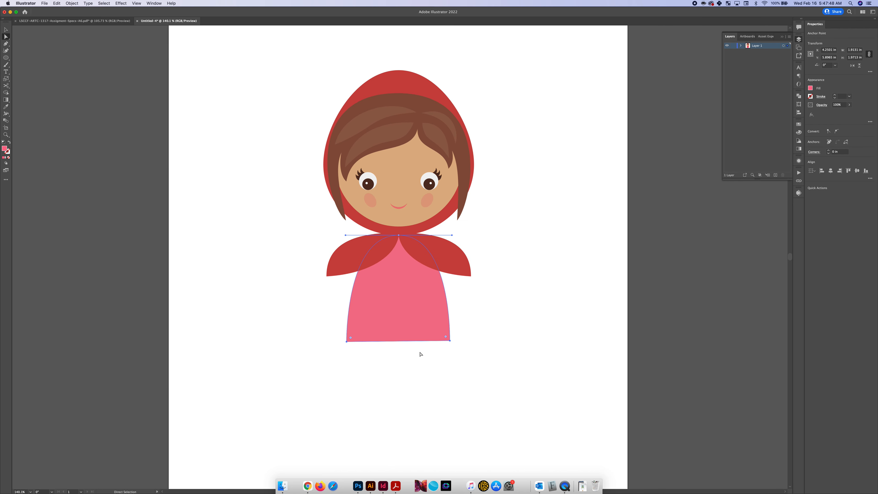
scroll(420, 353, "up", 5)
left_click_drag(228, 304, 502, 347)
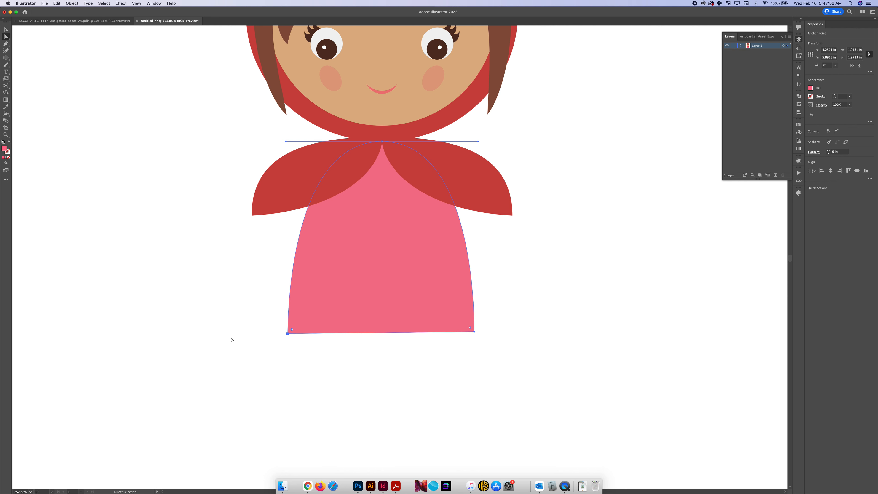
left_click_drag(261, 312, 496, 359)
left_click(866, 171)
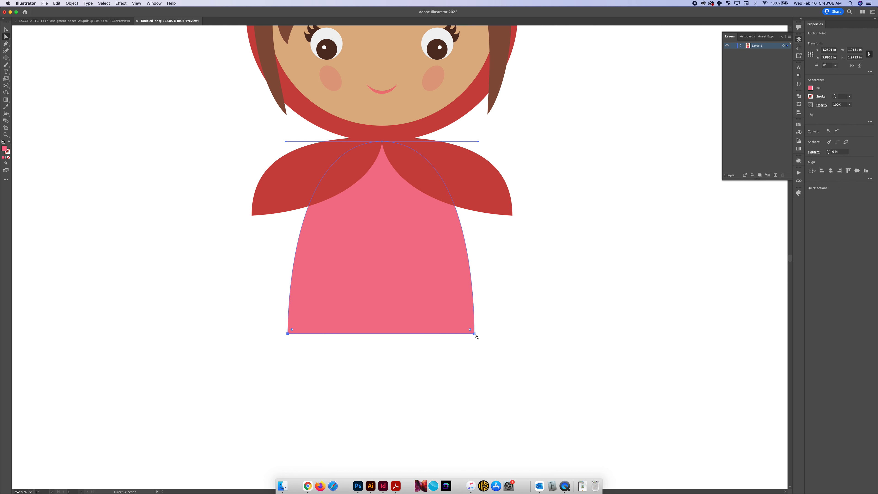
Nudge the pink dress slightly left and stretch its hem downward to a height of about 2.36 in
key("v")
left_click(501, 325)
key("super+0")
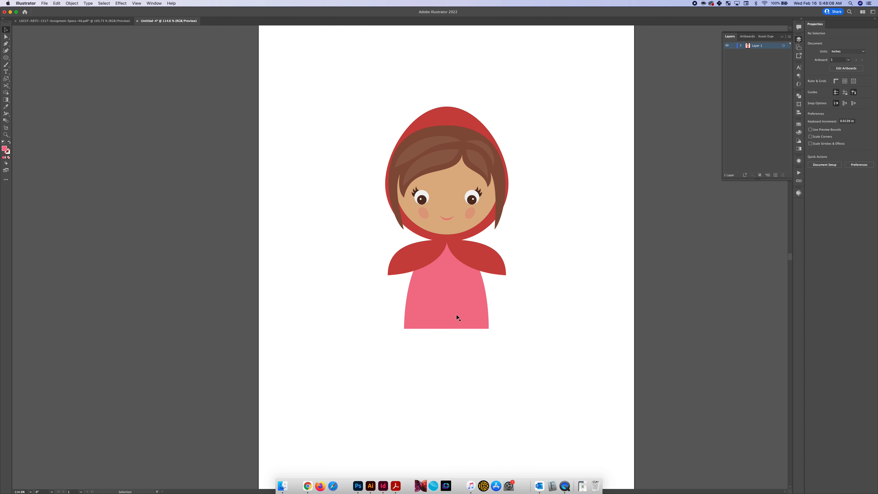
left_click_drag(452, 304, 452, 304)
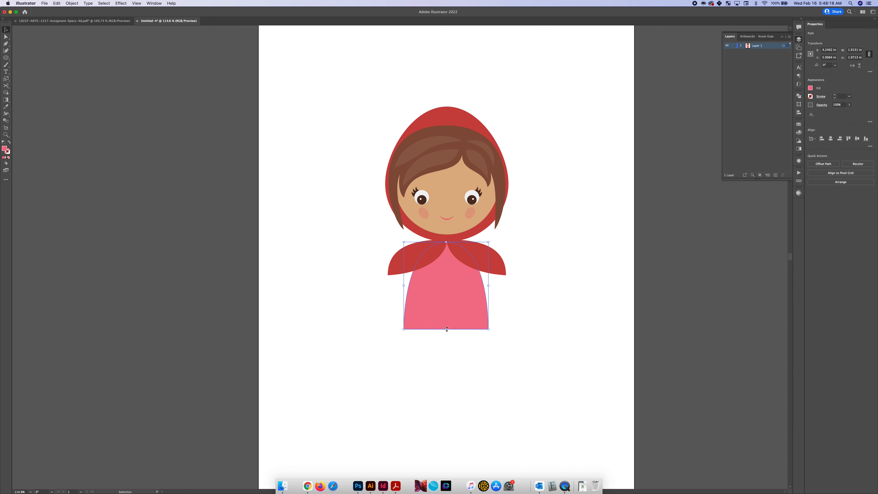
left_click_drag(446, 330, 446, 347)
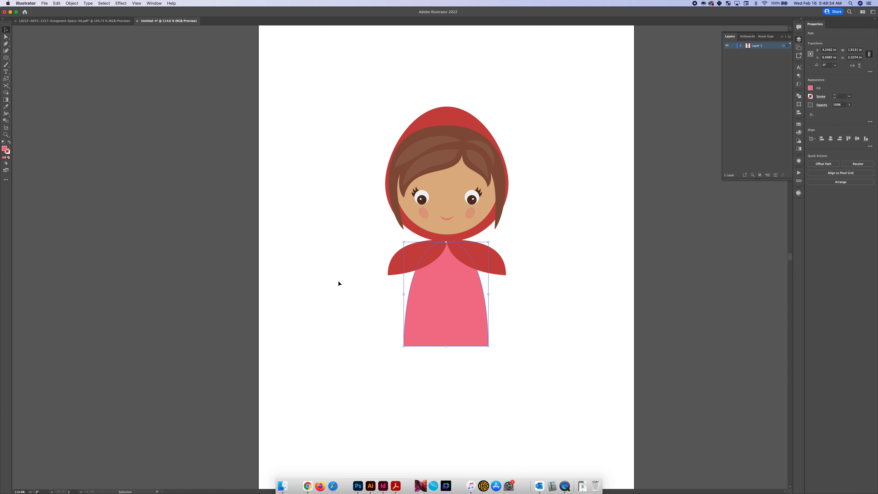
left_click(365, 275)
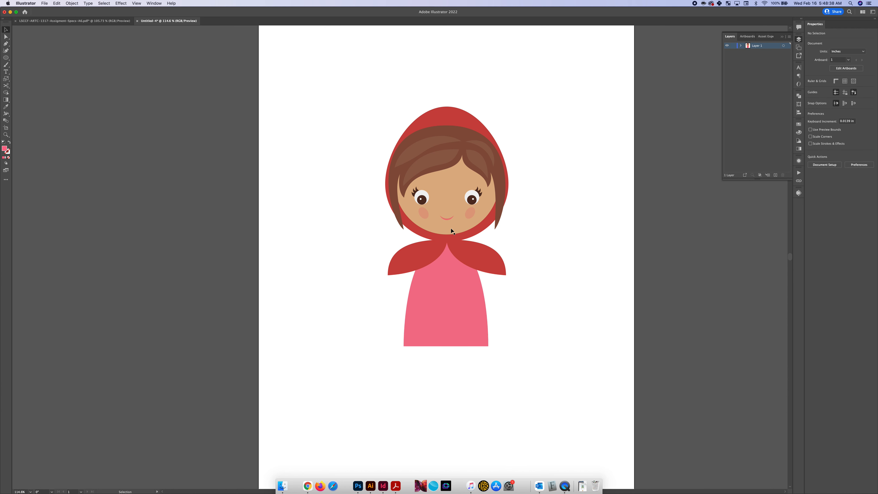
Make the face circle's skin tone the current fill and leave nothing selected
left_click(452, 222)
left_click(811, 88)
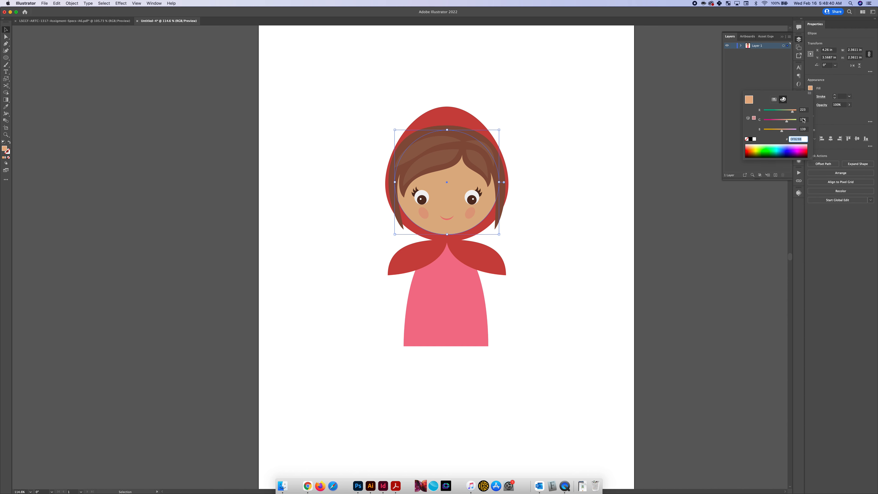
left_click(811, 88)
left_click(377, 282)
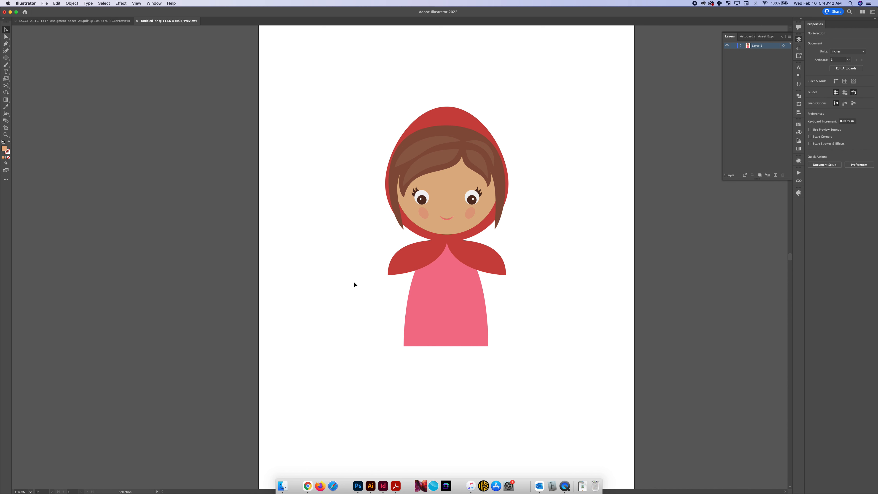
left_click(443, 206)
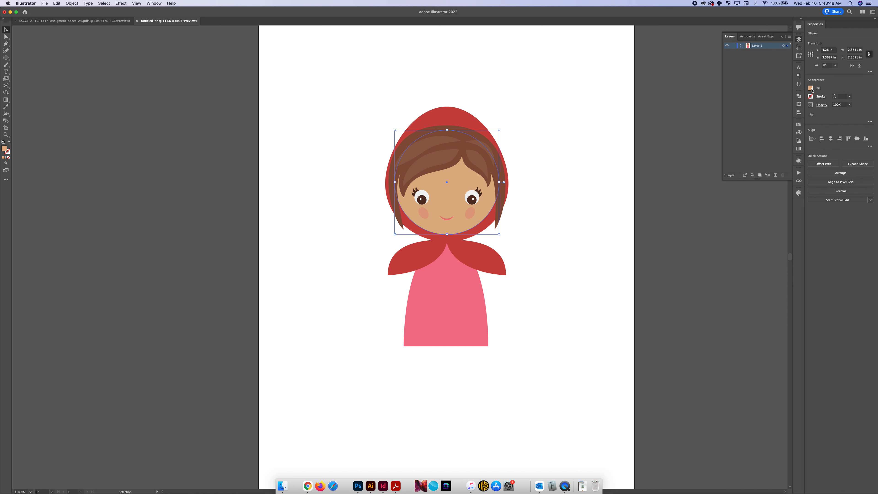
left_click(363, 257)
key("l")
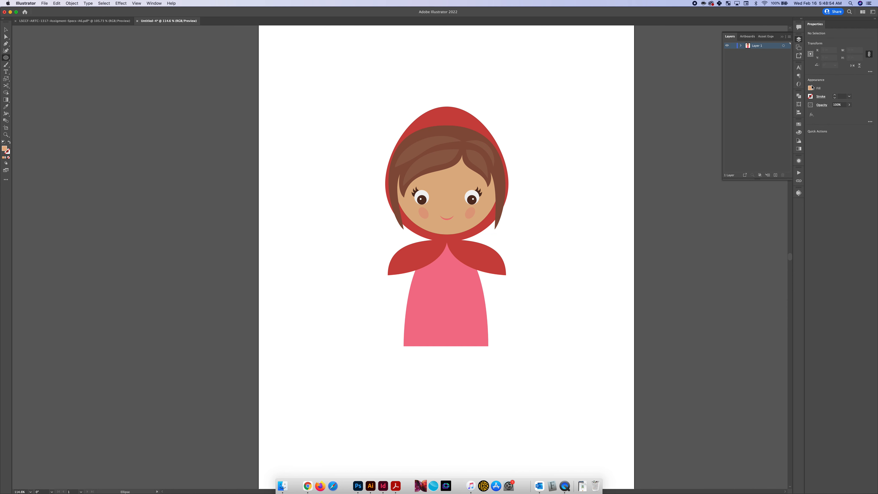
key("v")
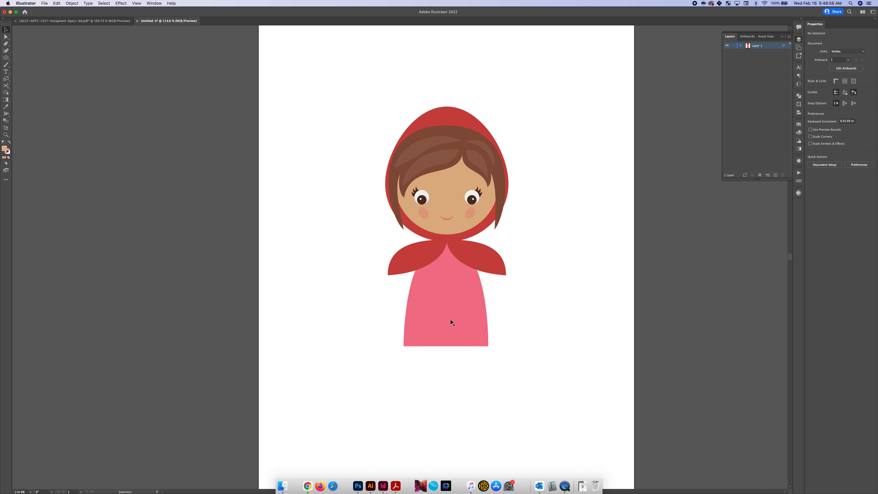
left_click(450, 319)
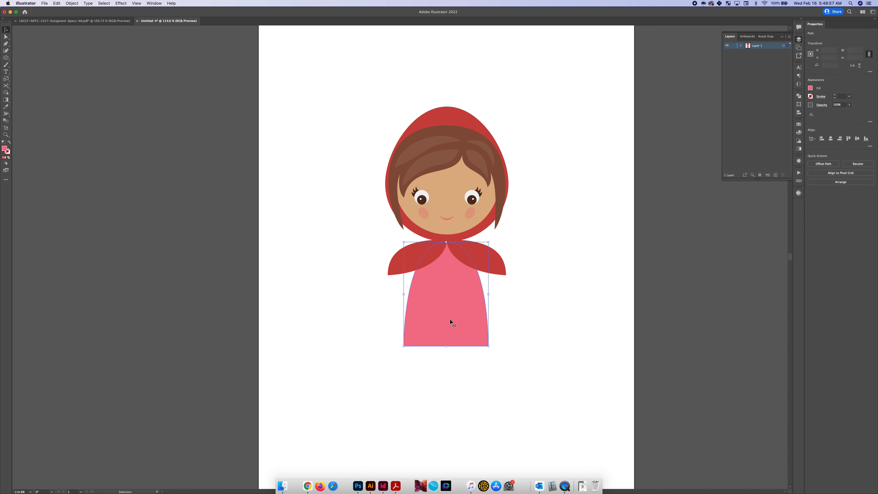
left_click(362, 319)
key("l")
left_click_drag(363, 310, 331, 271)
key("Delete")
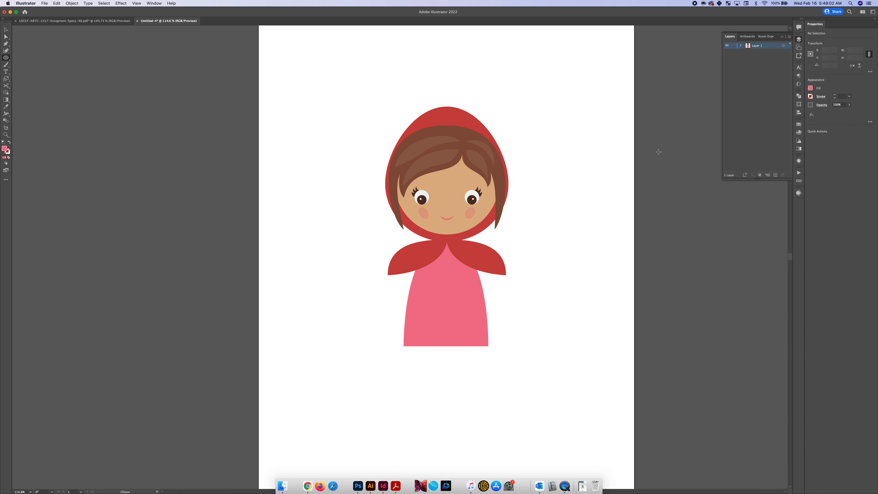
Draw an upright ellipse in the face's skin tone beside the dress and rotate it about 17° counterclockwise
key("v")
left_click(445, 201)
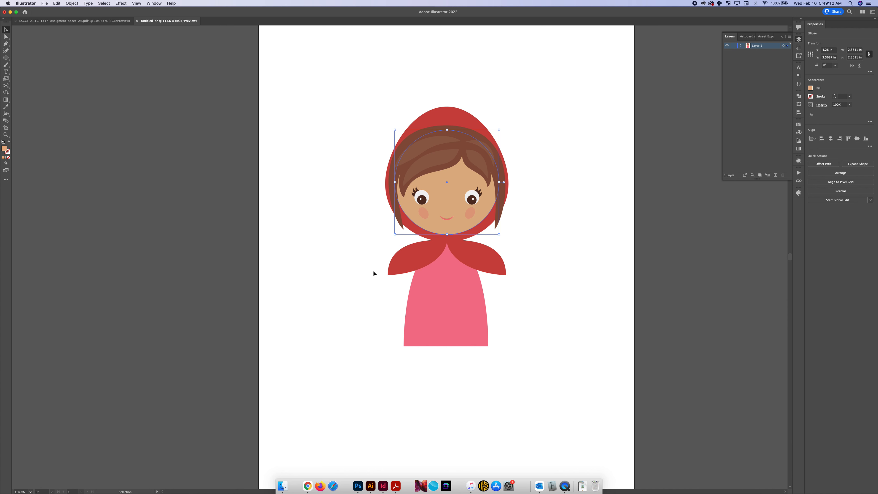
key("l")
left_click_drag(370, 322, 334, 266)
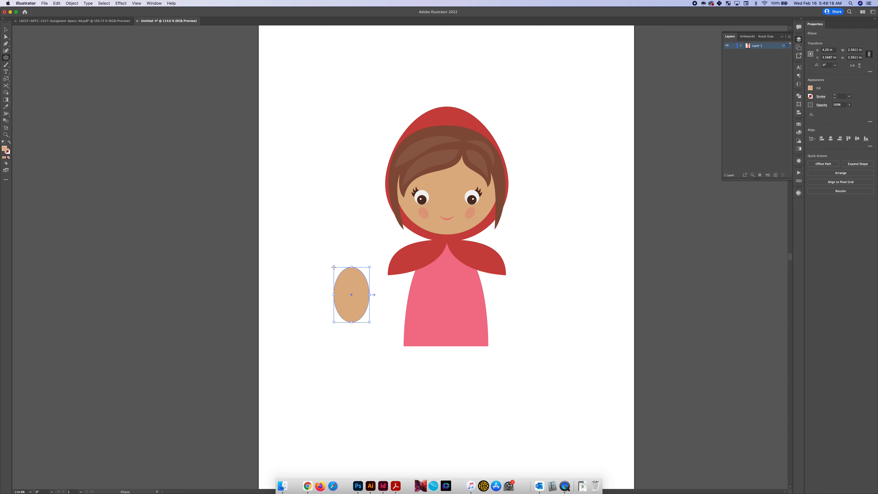
key("v")
left_click_drag(354, 265, 341, 264)
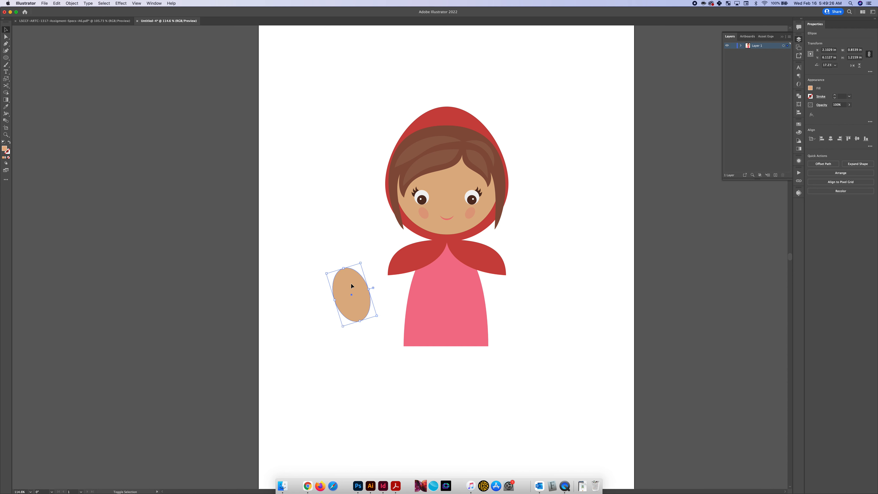
Try placing a duplicate of the tilted ellipse slightly to its right, undoing each offset copy
key("super+shift+a")
left_click(364, 289)
key("super+shift+a")
left_click(369, 291)
left_click_drag(370, 301, 381, 301)
scroll(355, 290, "up", 5)
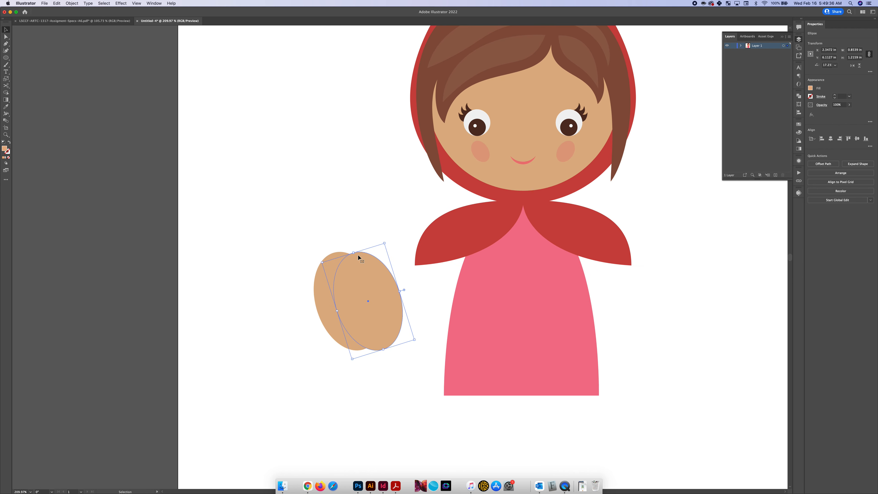
key("super+z")
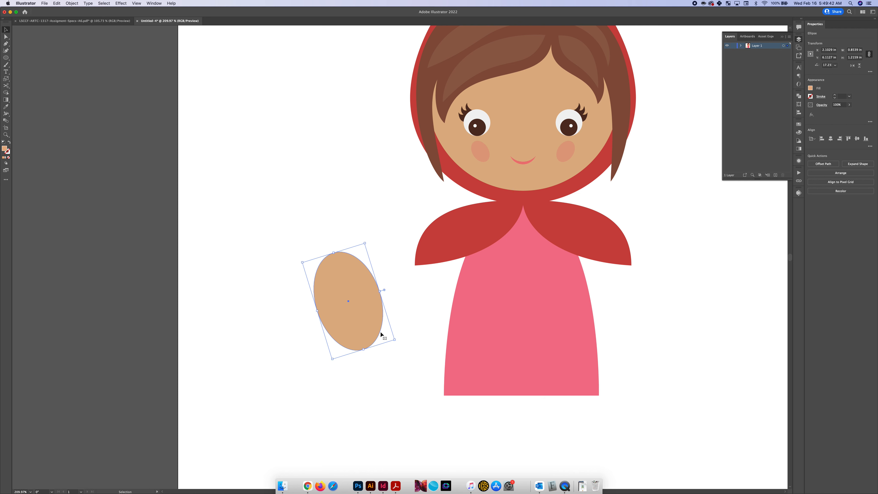
left_click_drag(381, 334, 401, 335)
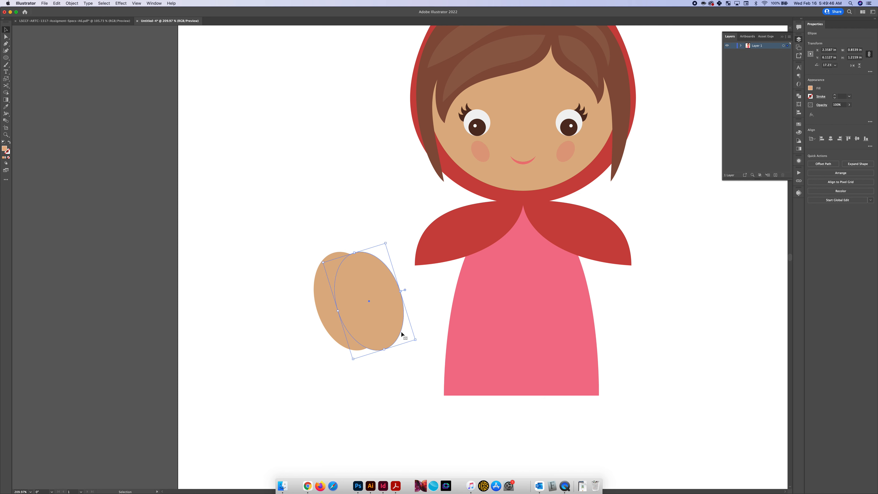
key("super+z")
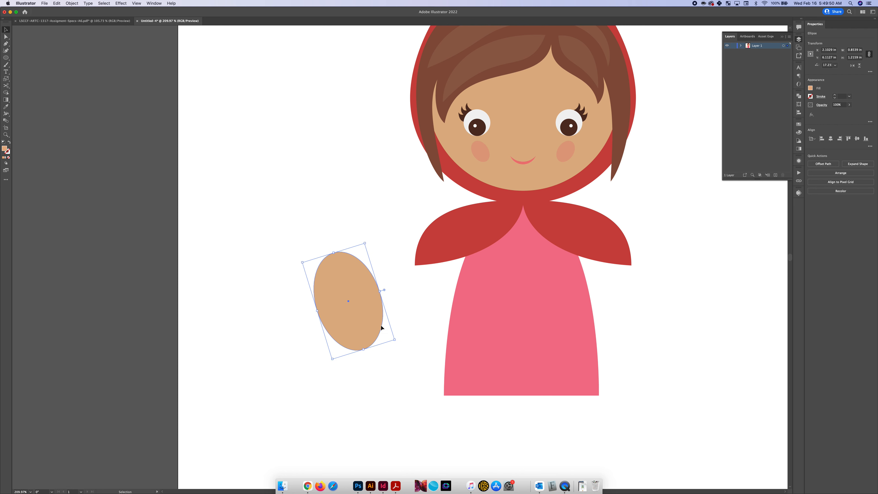
Duplicate the tilted ellipse slightly to its right and subtract the copy from the original to leave a crescent-shaped arm
left_click_drag(382, 328, 402, 328)
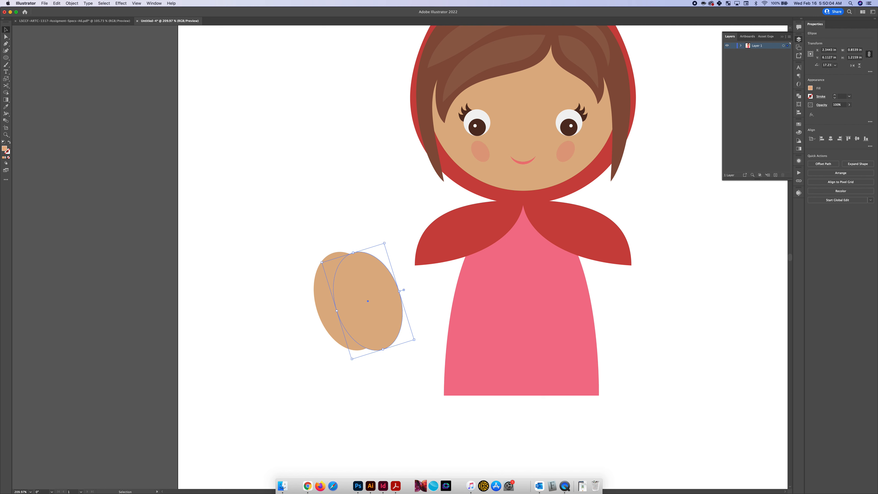
left_click_drag(284, 216, 365, 315)
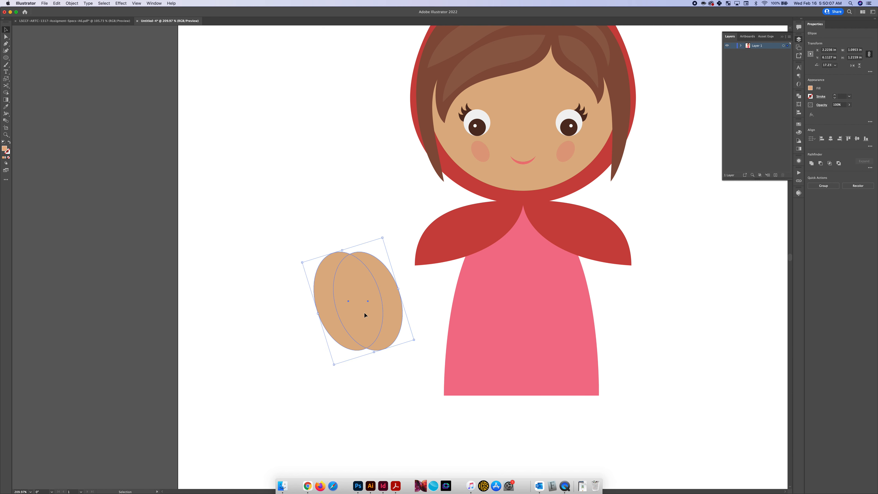
left_click(820, 163)
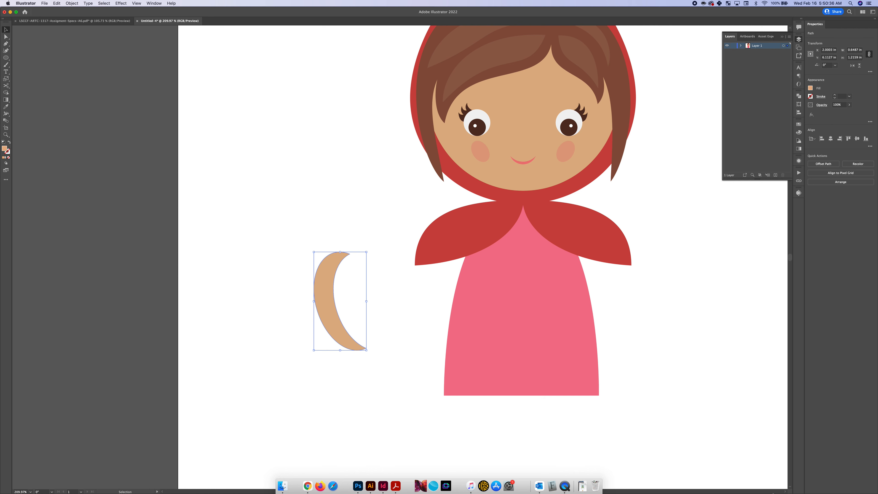
left_click(371, 374)
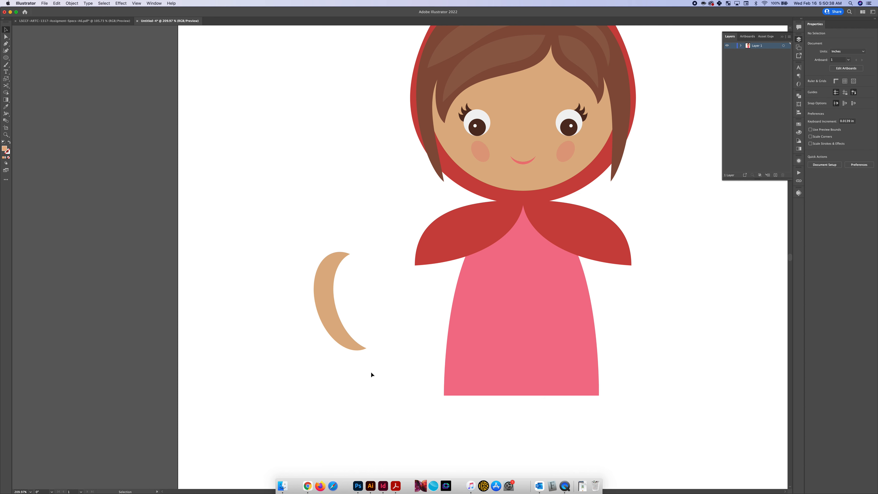
Add a skin-tone palm ellipse and a narrow thumb ellipse about 0.24 by 0.09 in at the arm's lower tip
key("l")
left_click_drag(379, 378, 434, 339)
scroll(370, 346, "up", 5)
key("v")
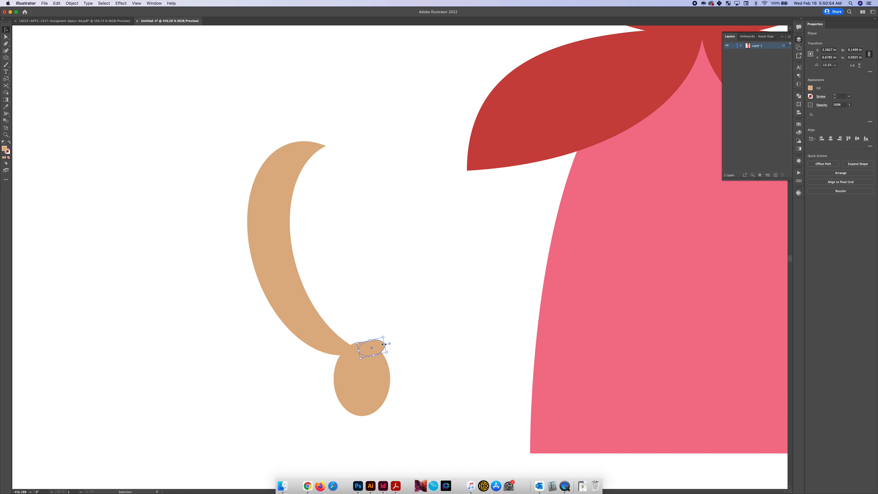
left_click_drag(387, 344, 364, 346)
Rotate the palm and thumb ellipses together counterclockwise and move them onto the arm's lower tip so the hand follows the arm
left_click(381, 377, "shift")
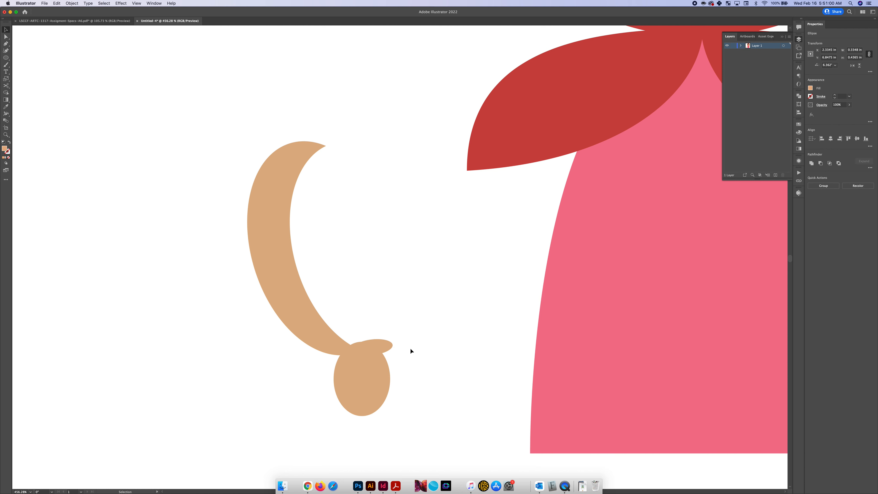
left_click(377, 346)
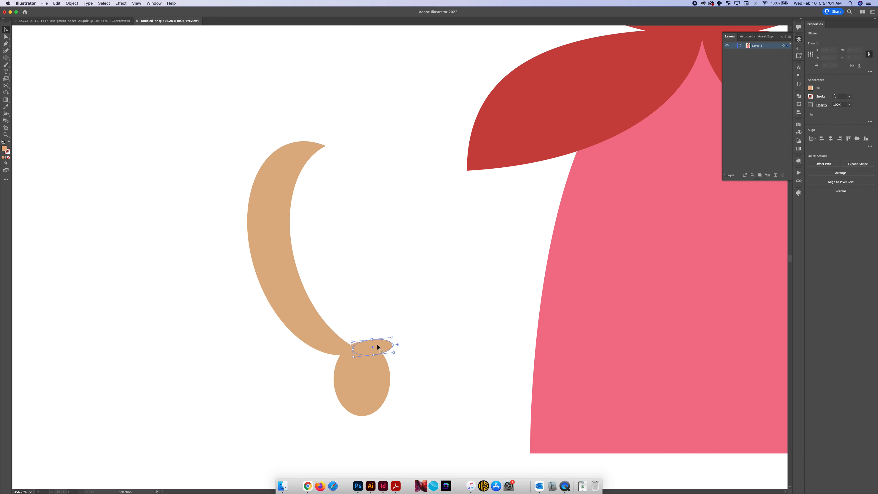
left_click(370, 393, "shift")
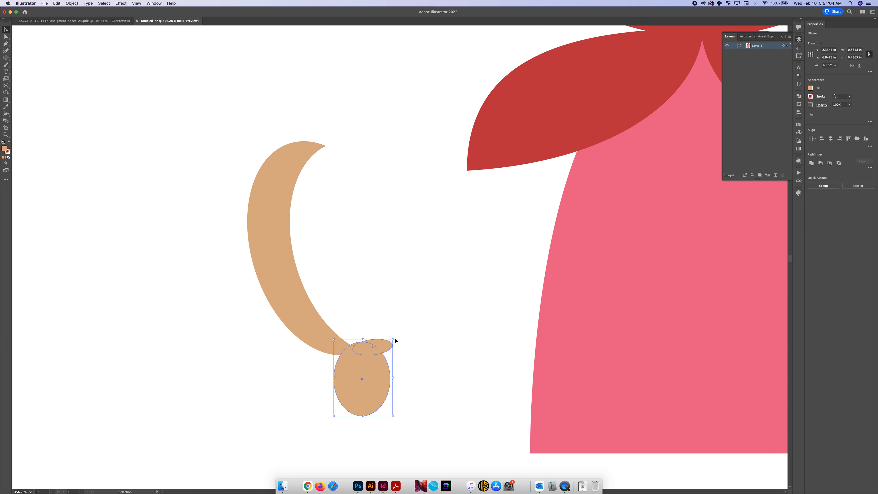
left_click_drag(396, 337, 382, 333)
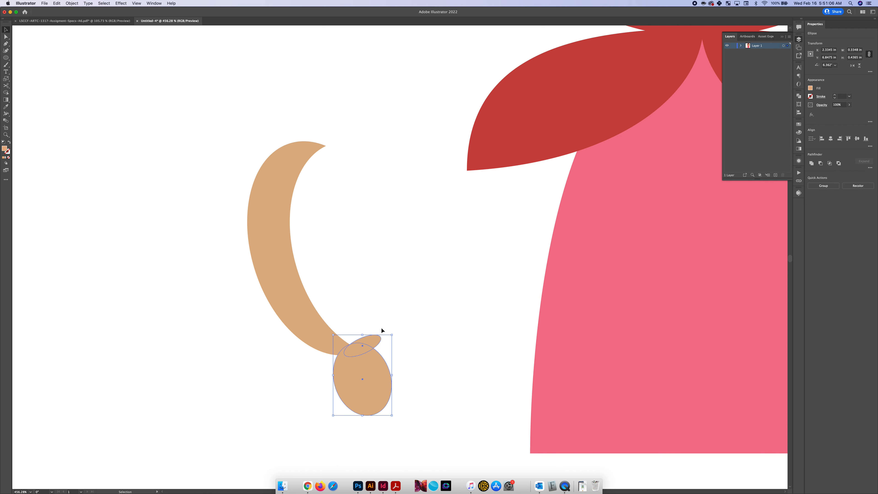
left_click_drag(367, 376, 369, 363)
left_click_drag(366, 359, 360, 371)
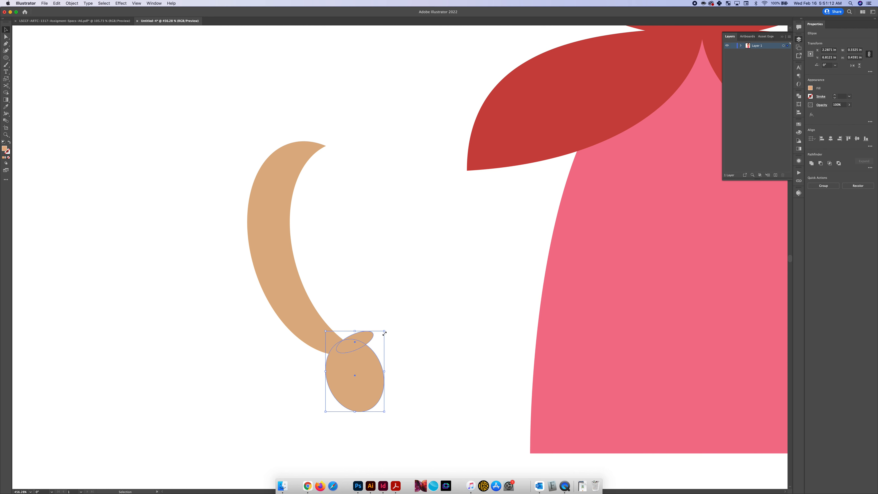
left_click_drag(387, 330, 364, 298)
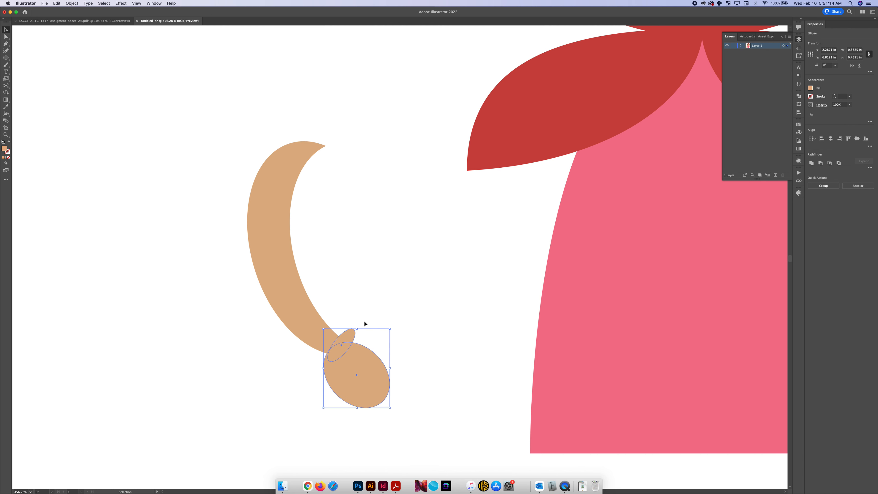
left_click_drag(354, 364, 359, 354)
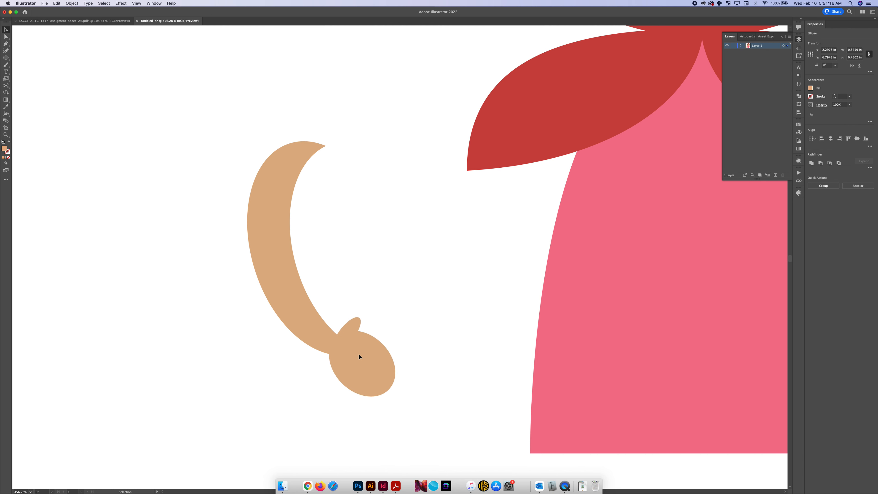
Widen the thumb ellipse so it looks fuller beside the palm
left_click(355, 325)
left_click_drag(367, 322, 377, 324)
left_click(391, 318)
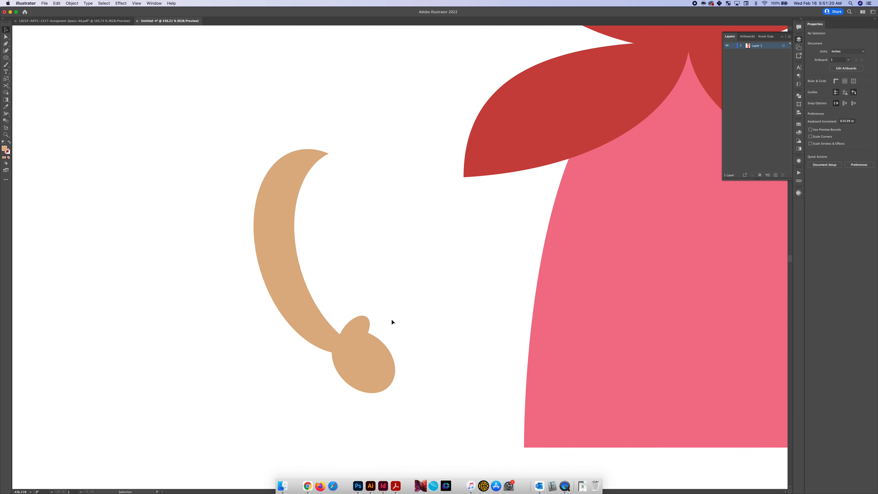
Unite the crescent arm, palm and thumb into a single shape
scroll(390, 319, "down", 5)
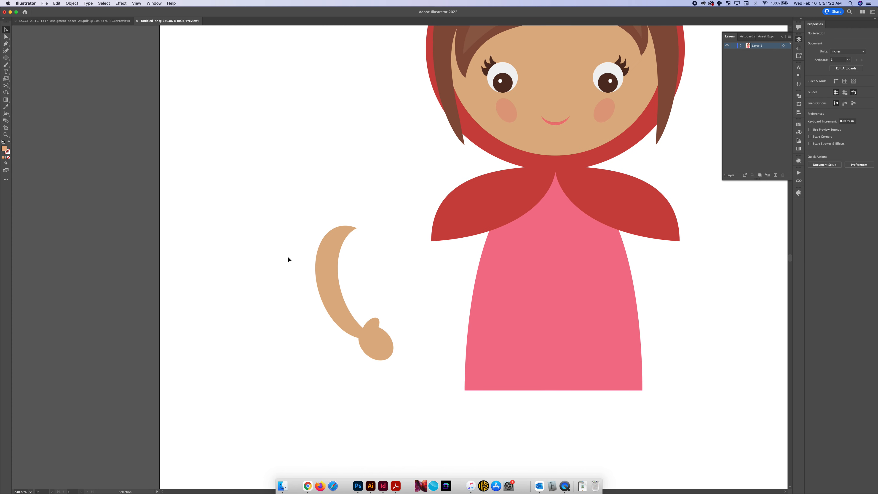
left_click_drag(288, 256, 407, 350)
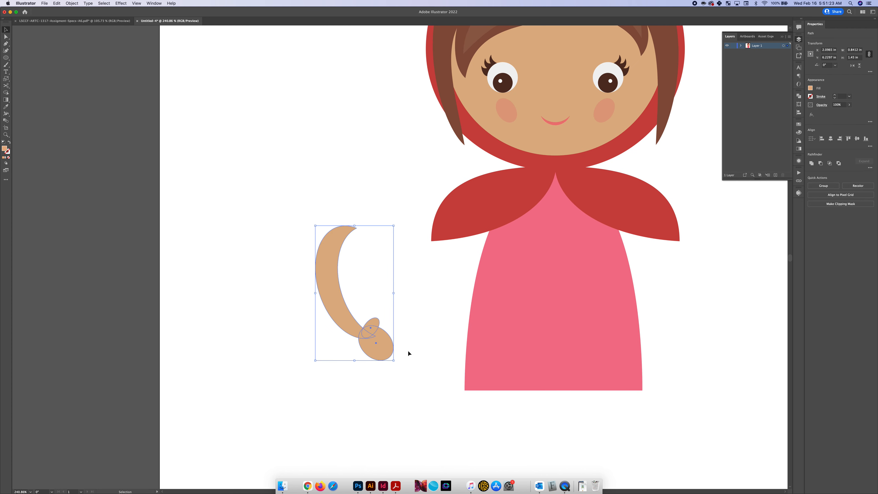
left_click(811, 163)
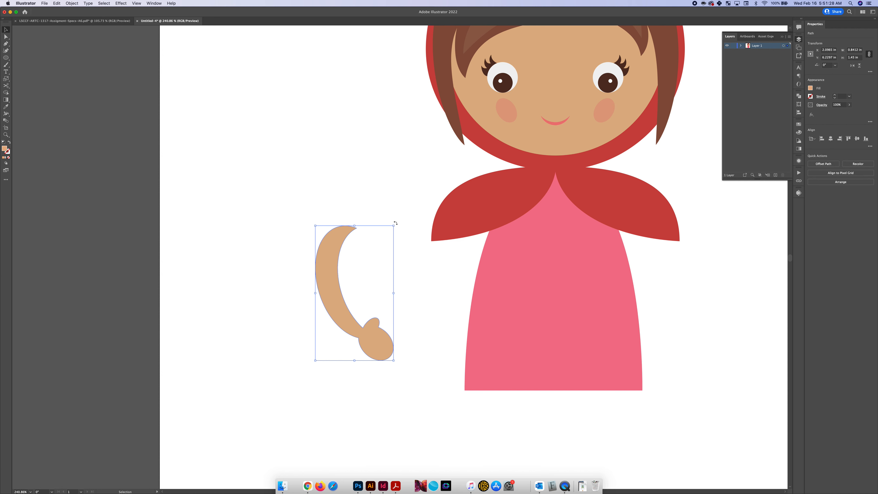
Place the arm over the dress's left side and enlarge it to about 0.95 by 1.71 in, with its top over the cape
left_click_drag(325, 269, 473, 248)
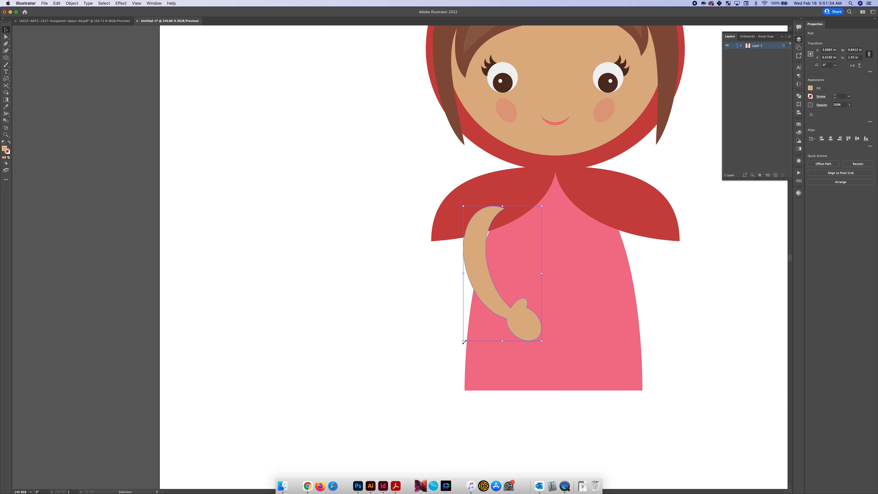
left_click_drag(463, 341, 454, 366)
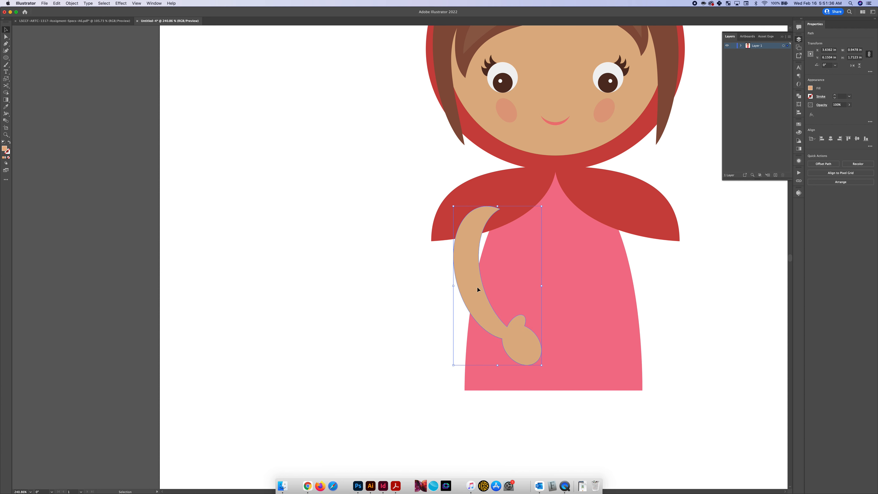
left_click_drag(477, 286, 486, 286)
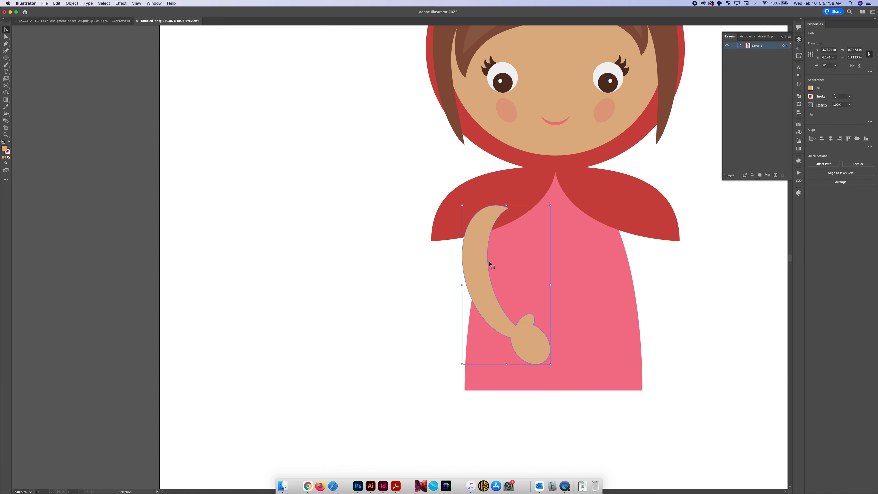
Send the arm backward behind the left cape piece while keeping it in front of the dress
scroll(489, 261, "up", 3)
key("a")
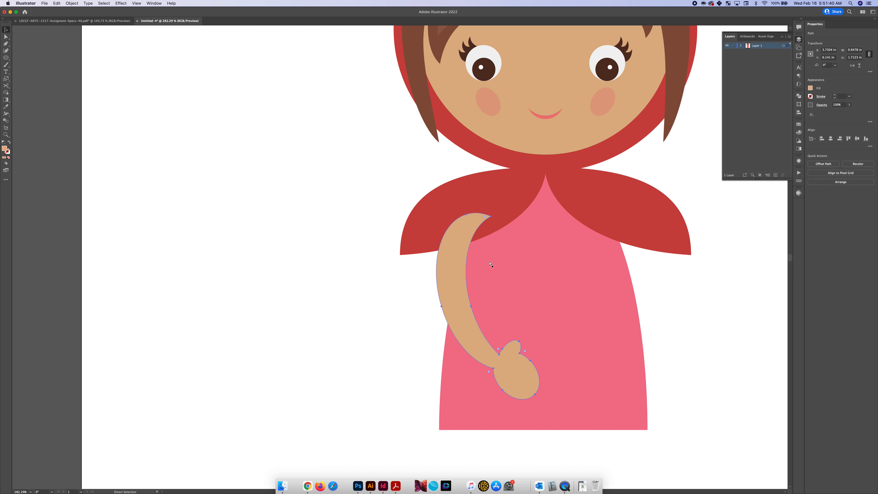
key("v")
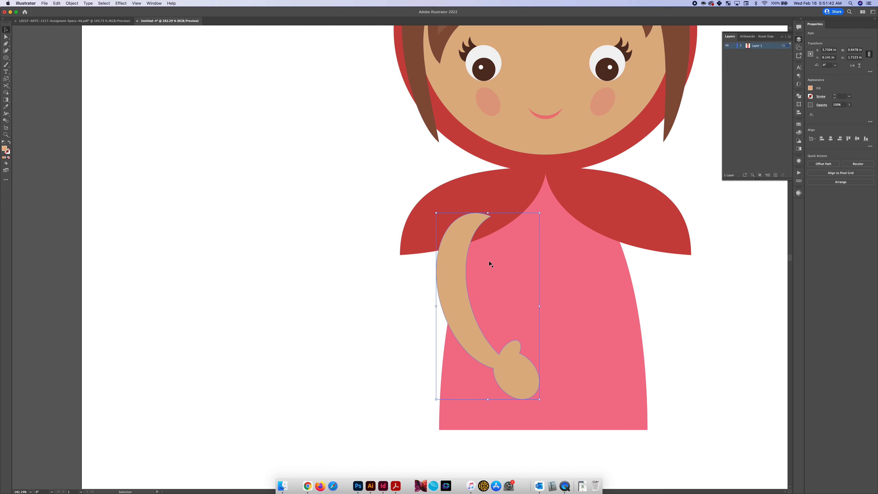
key("a")
key("v")
key("a")
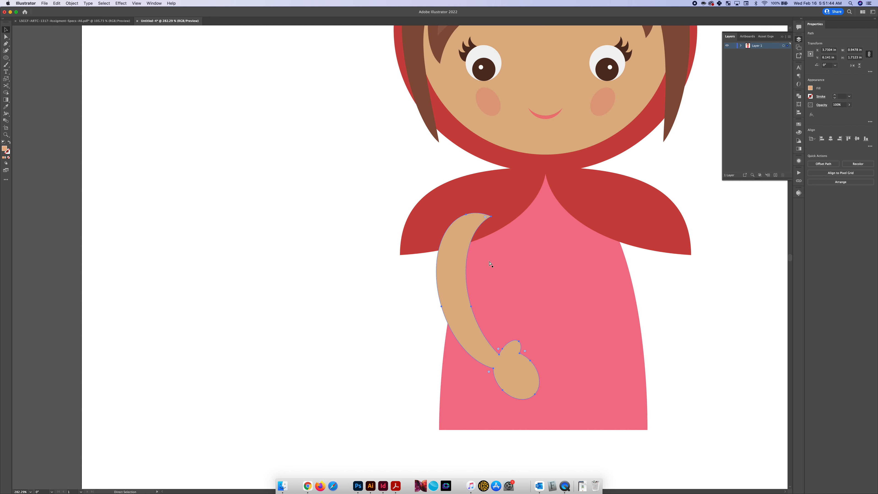
key("super+bracketleft")
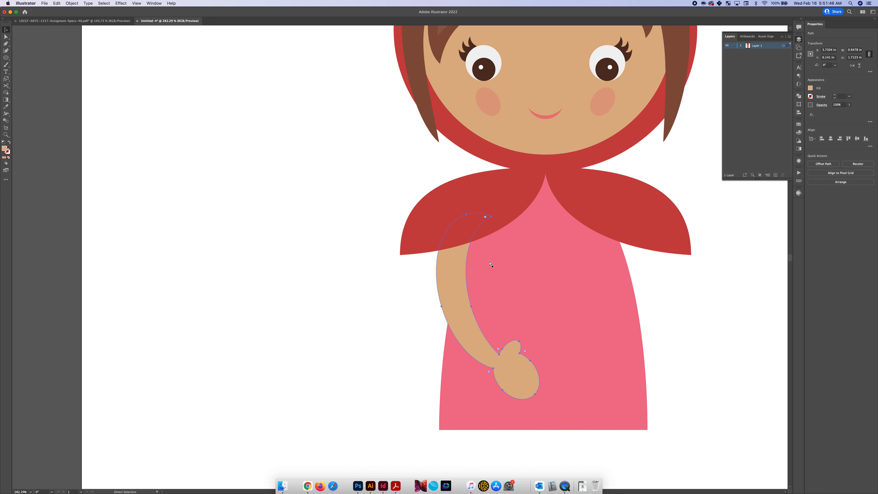
Reflect a copy of the arm across the vertical axis and move it to the dress's right side to mirror the first arm
key("v")
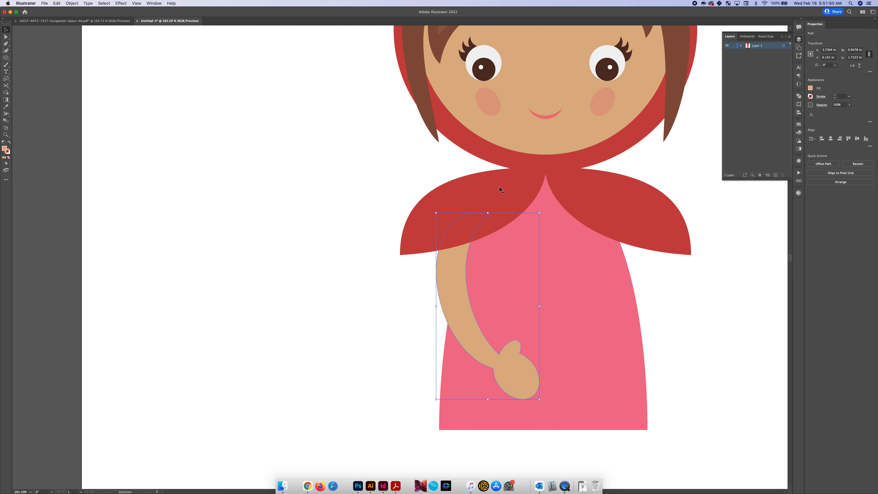
right_click(455, 282)
mouse_move(501, 378)
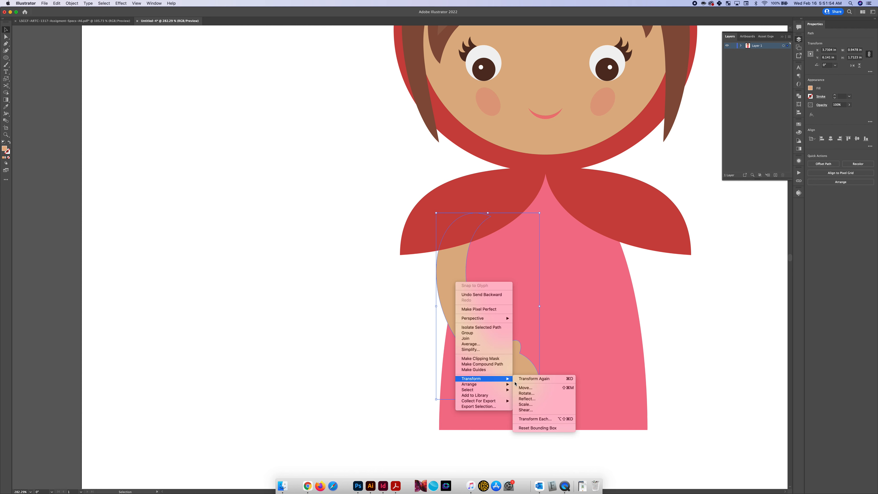
left_click(533, 399)
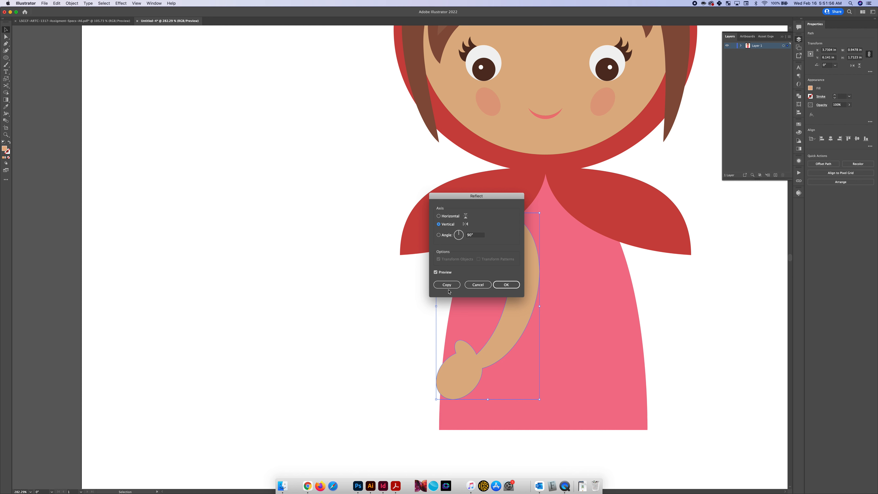
left_click(446, 284)
left_click_drag(522, 274, 635, 271)
scroll(635, 270, "down", 2)
scroll(635, 271, "down", 1)
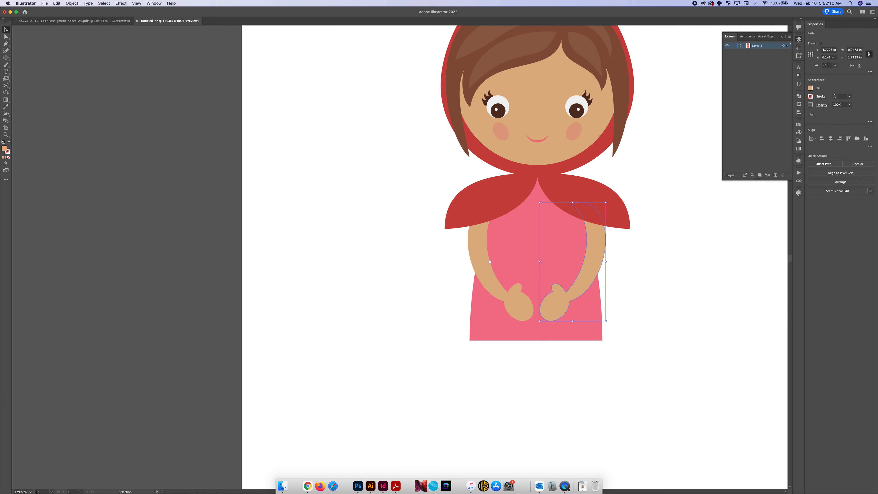
scroll(583, 382, "right", 2)
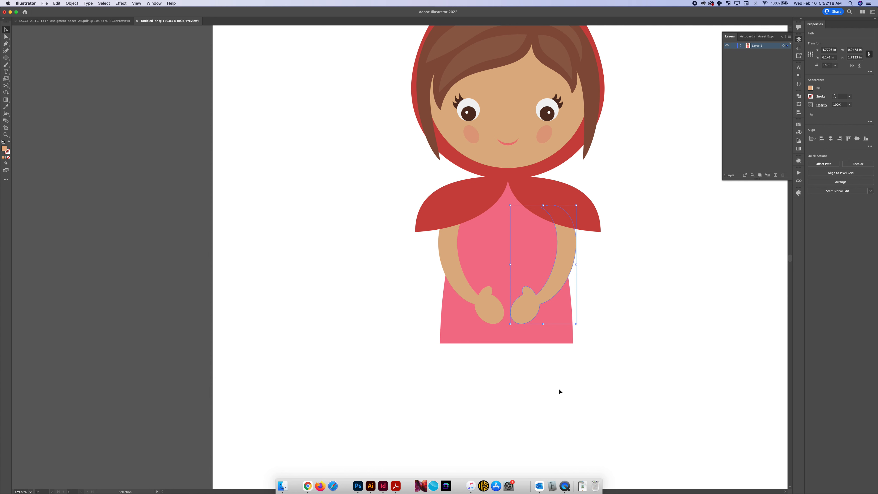
Draw a skin-coloured rectangle about 0.54 by 1.63 in for a leg, overlapping the left part of the dress hem
left_click(537, 364)
left_click(490, 308)
scroll(490, 309, "down", 1)
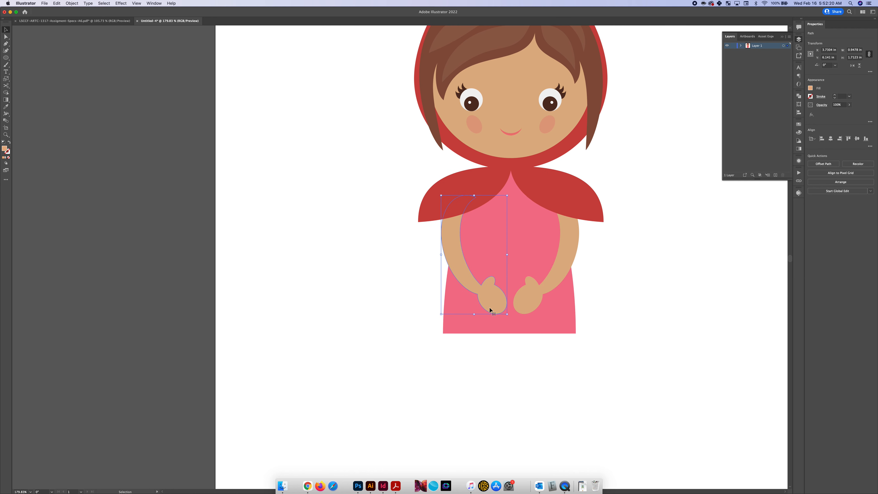
key("m")
scroll(451, 321, "down", 1)
left_click_drag(449, 299, 488, 414)
scroll(488, 414, "down", 1)
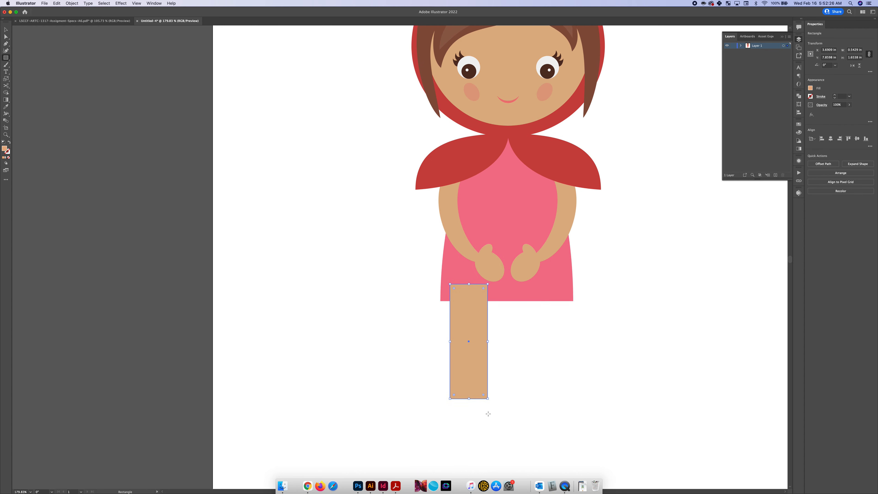
Taper the leg by moving its two bottom corner points inward by equal amounts
key("a")
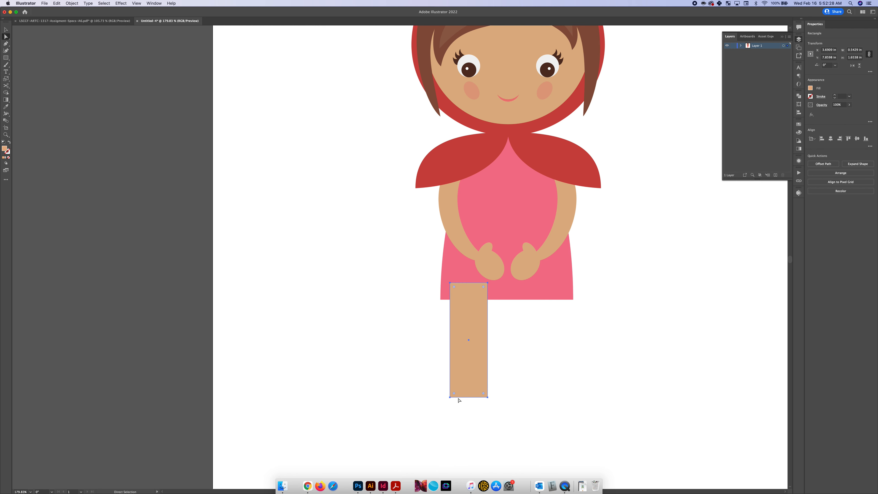
left_click(450, 398)
left_click_drag(451, 398, 482, 397)
left_click(488, 397)
key("v")
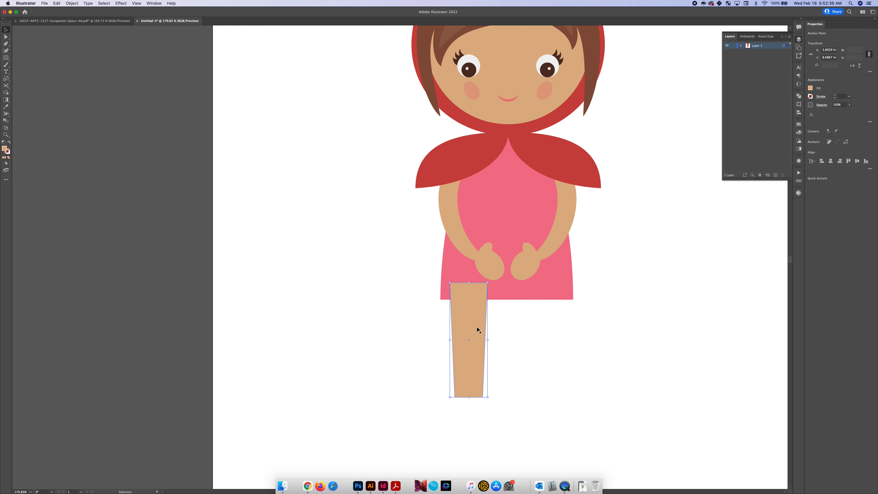
Shift the tapered leg slightly inward under the dress and shorten it to about 1.43 in, with its top overlapping the hem
left_click_drag(477, 321, 483, 323)
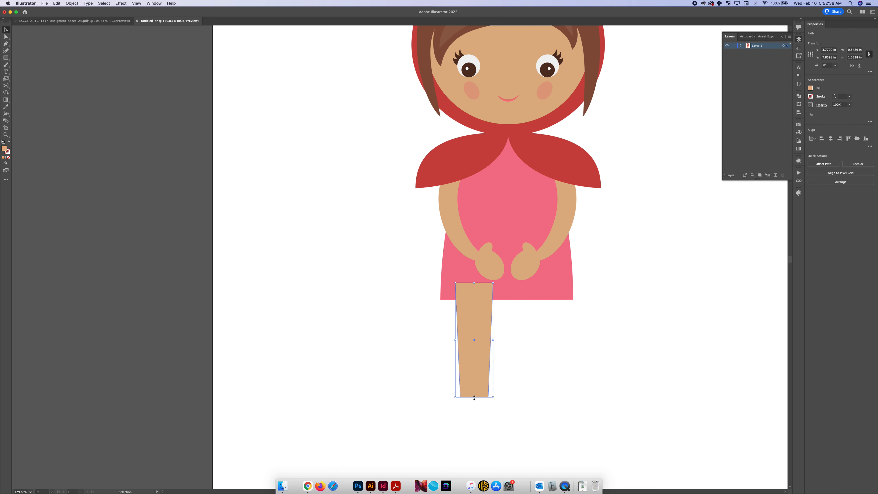
left_click_drag(474, 398, 476, 382)
left_click_drag(482, 306, 481, 309)
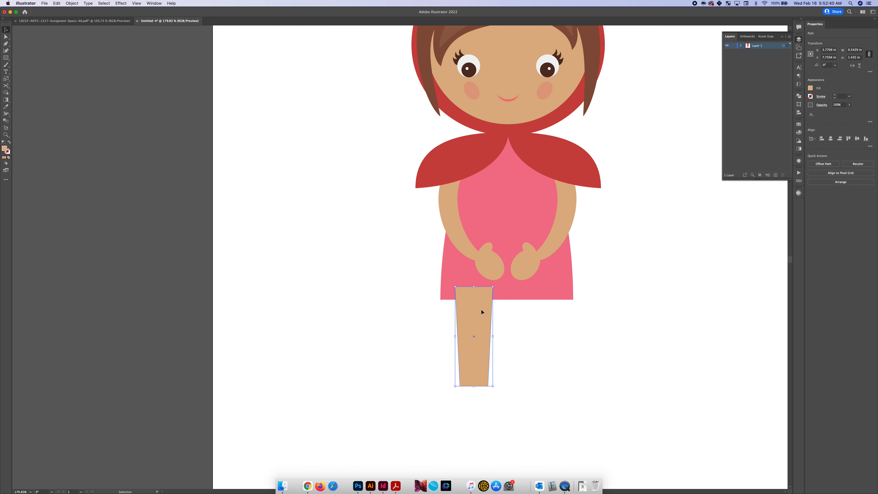
Duplicate the leg horizontally to the right side of the dress hem
scroll(478, 312, "down", 2)
scroll(478, 312, "right", 3)
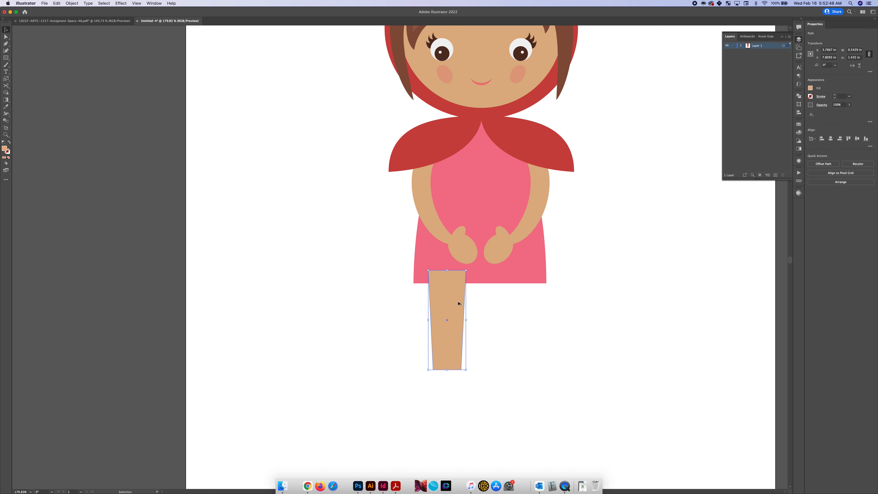
left_click_drag(458, 303, 520, 304, "alt")
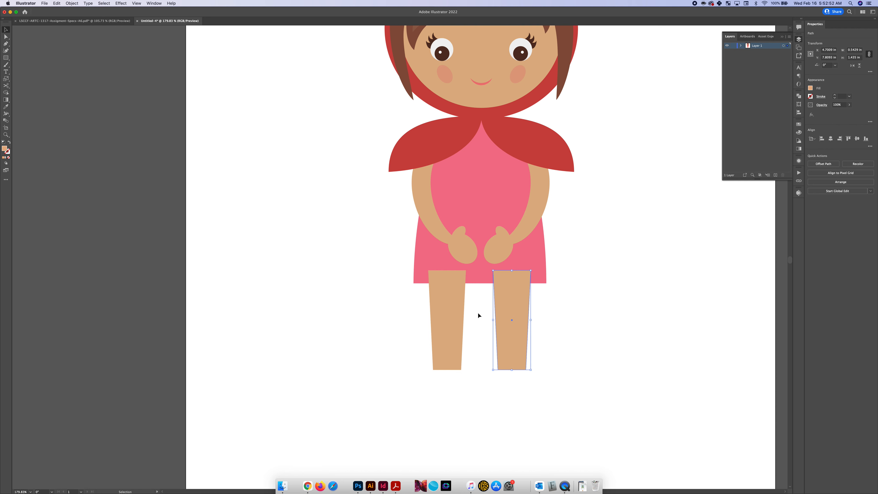
Send both legs to the back behind the dress and nudge the pair slightly right to centre it under the body
scroll(521, 305, "down", 2)
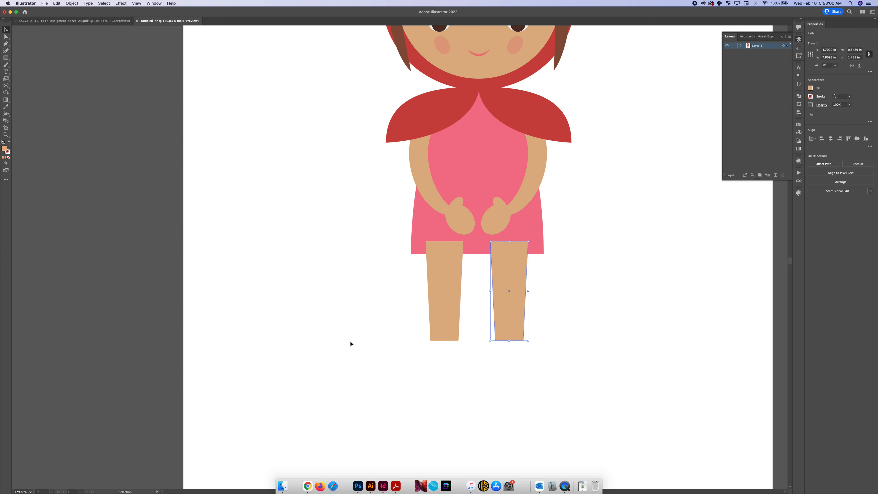
left_click_drag(395, 318, 515, 336)
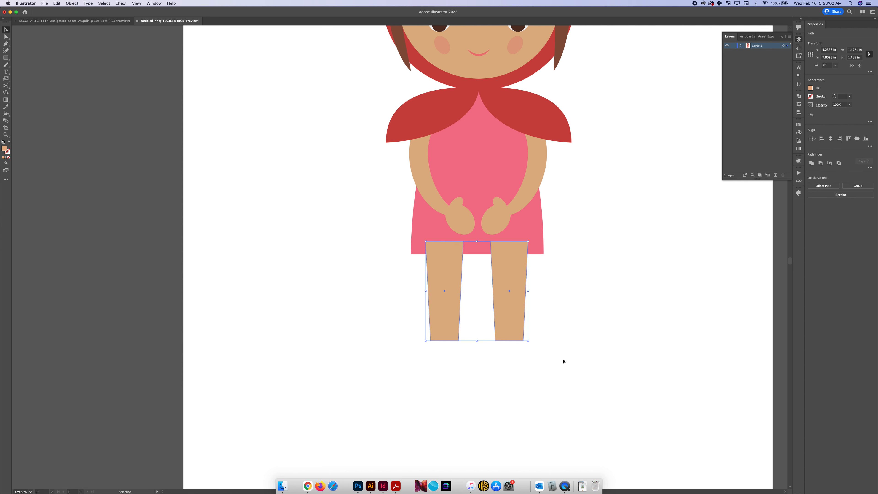
key("super+shift+bracketleft")
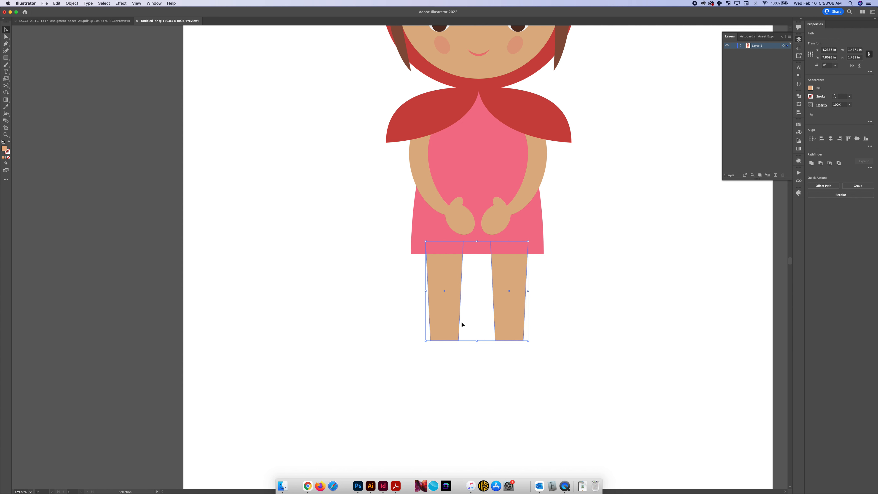
left_click_drag(504, 305, 506, 304)
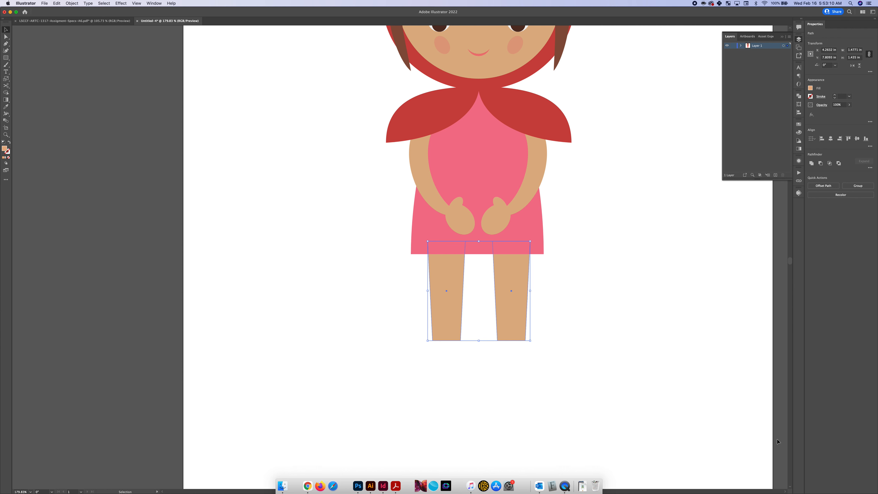
right_click(518, 331)
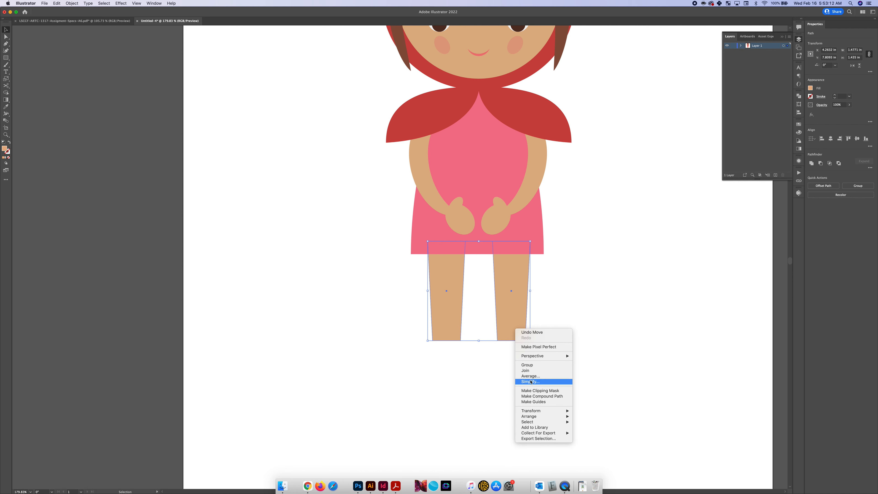
mouse_move(532, 416)
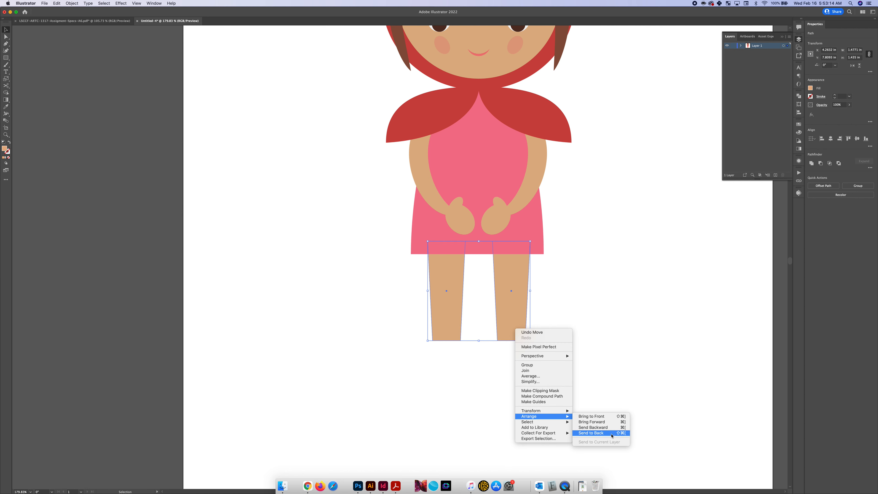
left_click(611, 433)
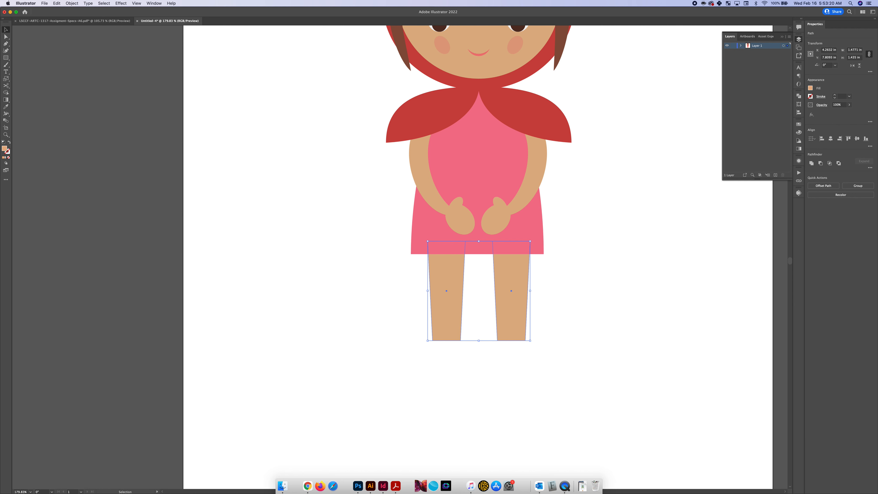
With nothing selected, set the fill for a new ellipse to RGB 184, 98, 98
left_click(414, 357)
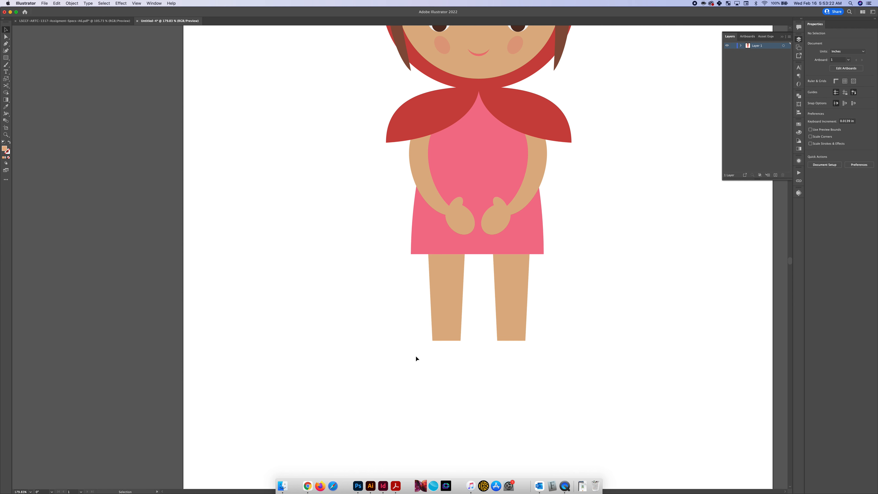
key("l")
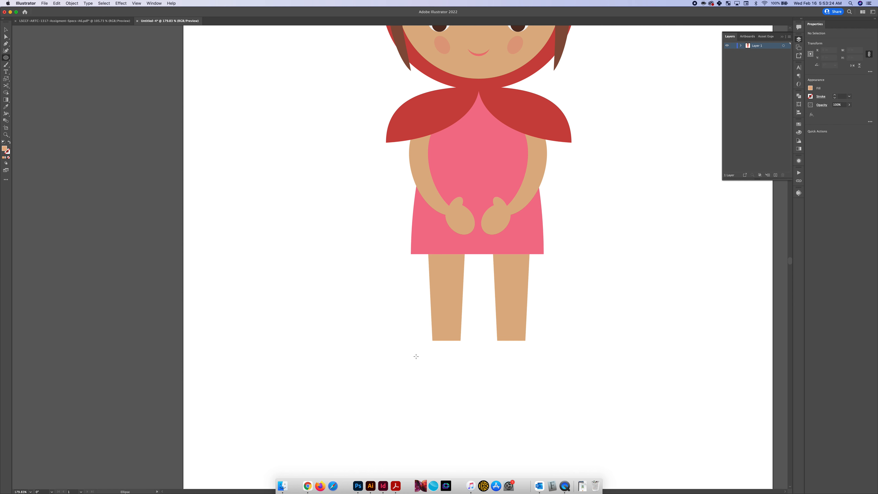
left_click(810, 89)
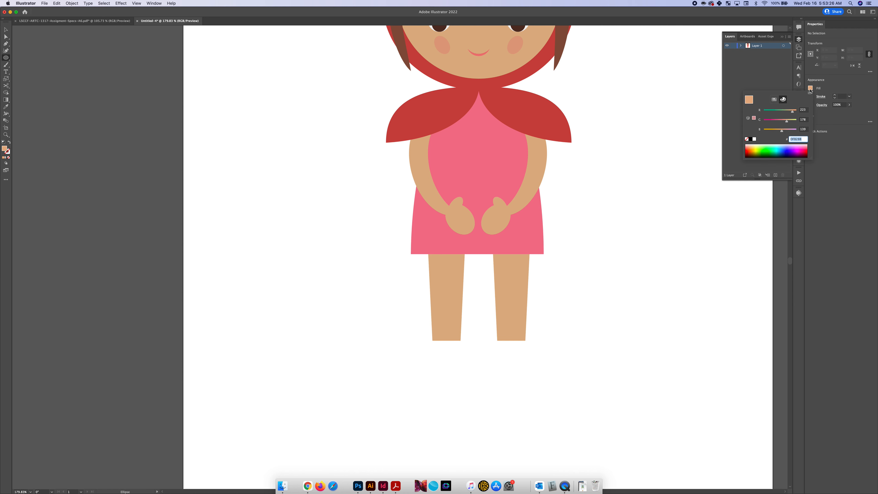
left_click(803, 109)
type("184198=")
key("BackSpace")
key("BackSpace")
key("Tab")
type("198")
key("Tab")
type("1")
double_click(802, 120)
type("98")
key("Tab")
type("98")
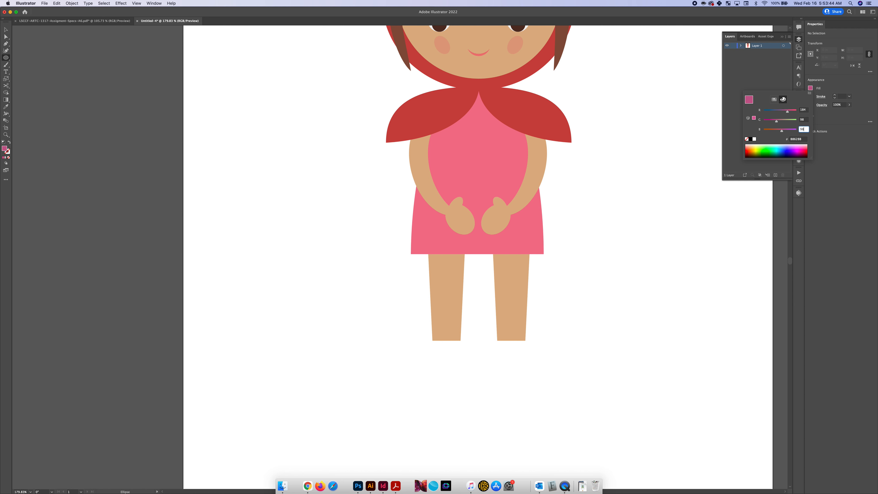
key("Tab")
key("Return")
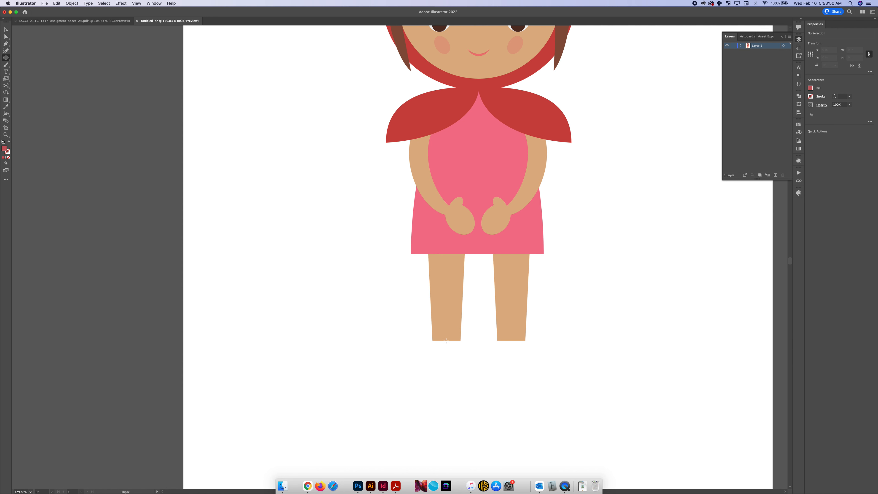
Draw an ellipse about 0.77 by 0.39 in for a shoe, centred on the bottom edge of the left leg
left_click_drag(446, 340, 423, 333)
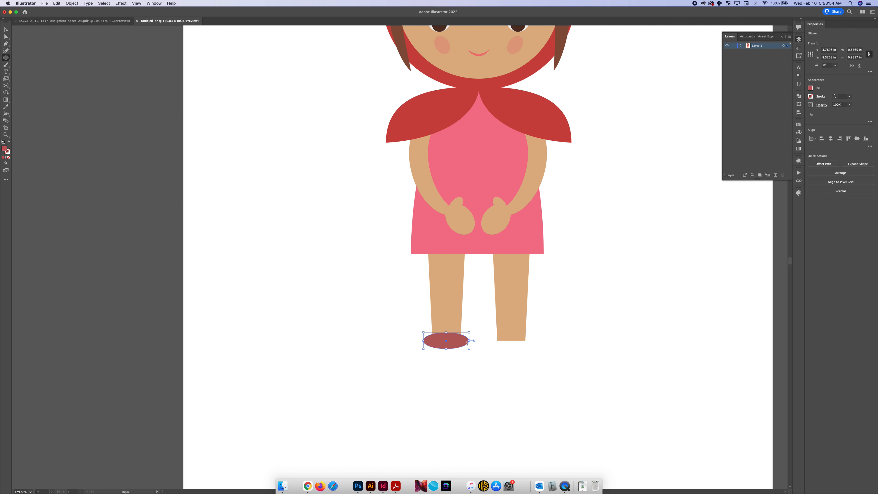
key("super+z")
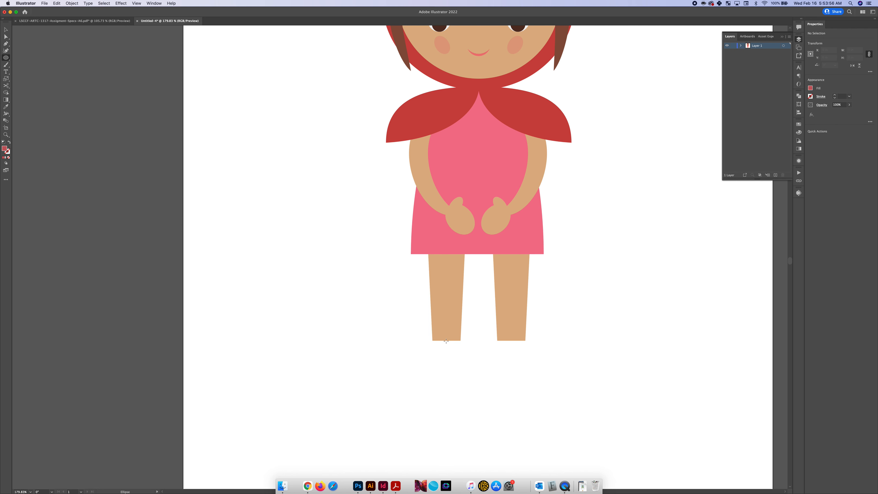
left_click_drag(443, 340, 420, 327)
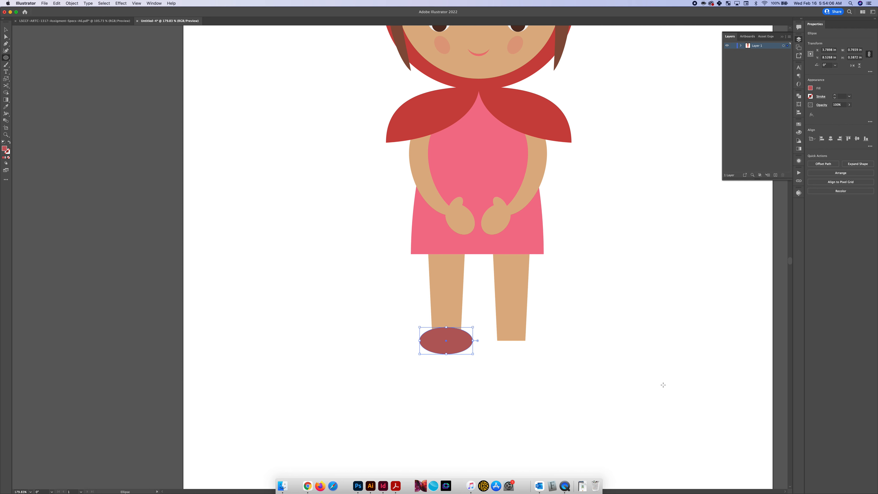
Reshape the ellipse's anchor points into a shoe with a flatter bottom and a raised, rounded top
key("a")
left_click(420, 340)
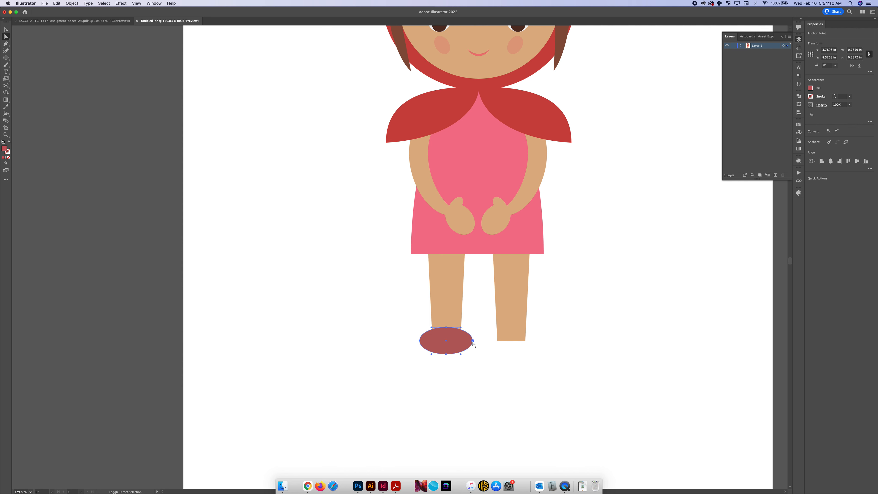
left_click(401, 347)
left_click(419, 341)
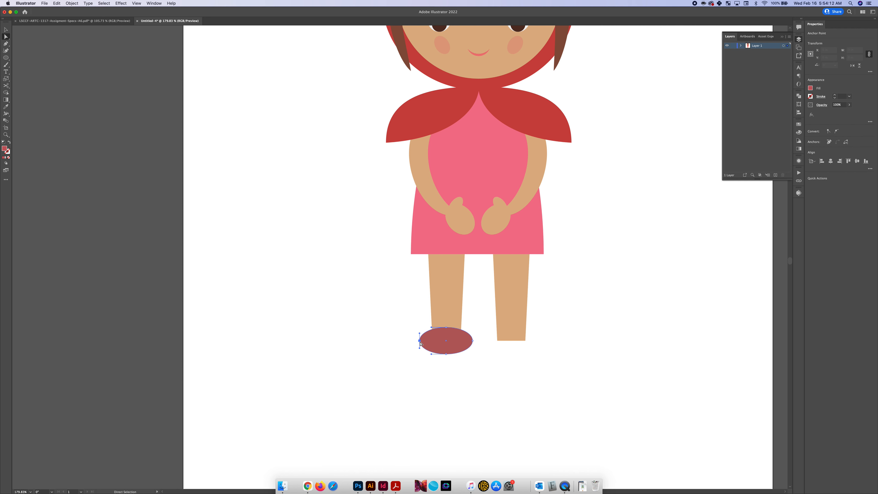
left_click(472, 341, "shift")
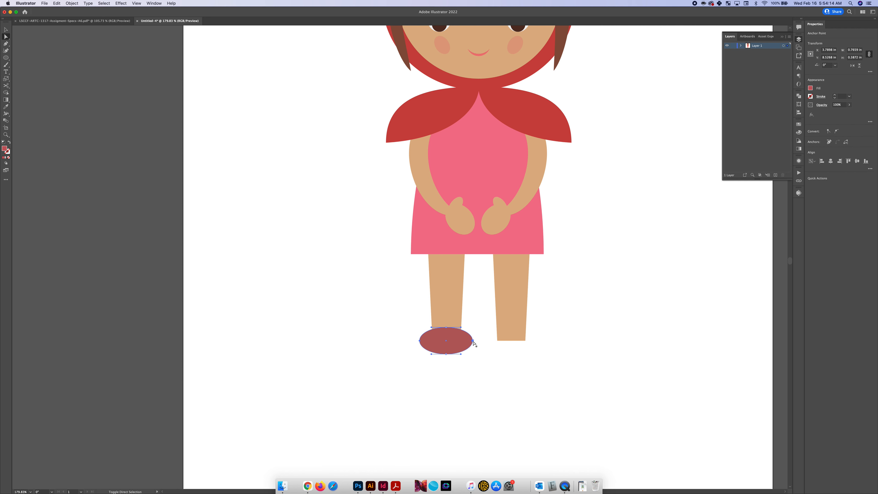
left_click_drag(472, 341, 447, 327)
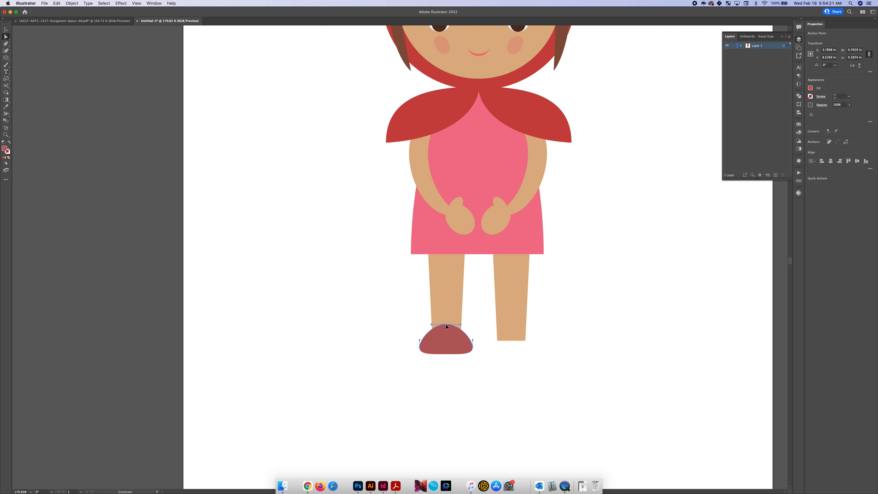
left_click(436, 366)
Duplicate the shoe shape and offset the copy slightly downward over the original
scroll(436, 366, "up", 2)
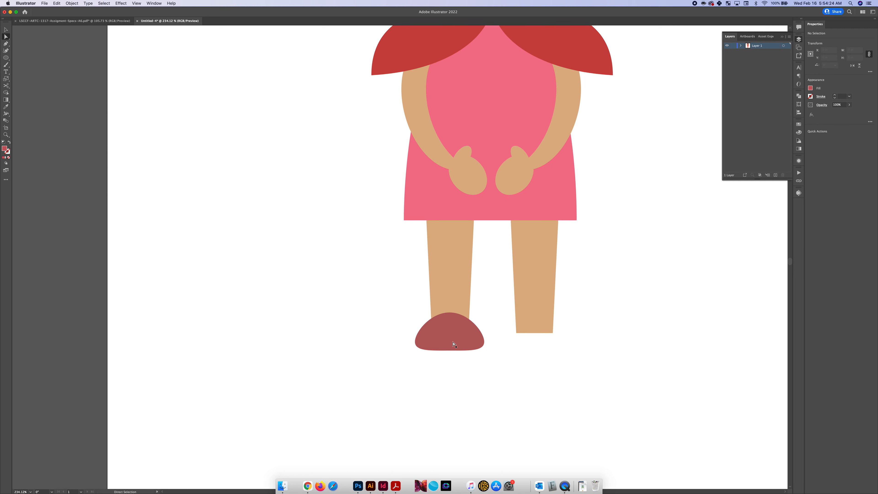
key("v")
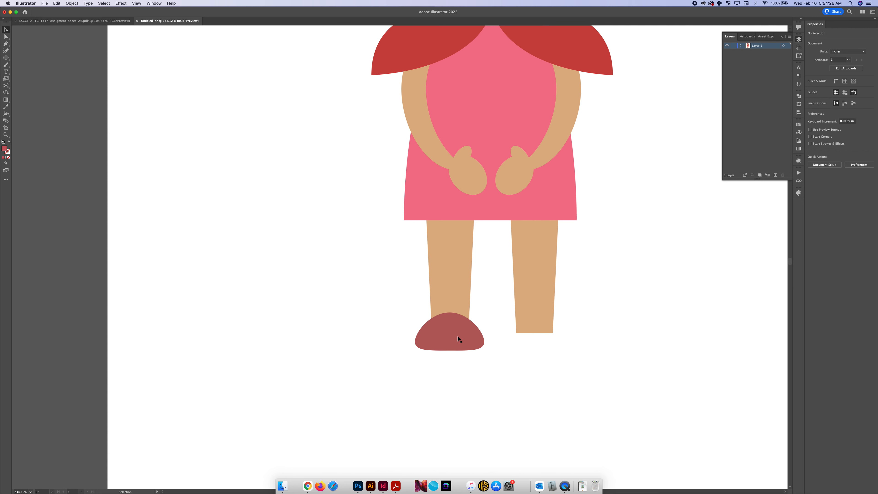
left_click(471, 333)
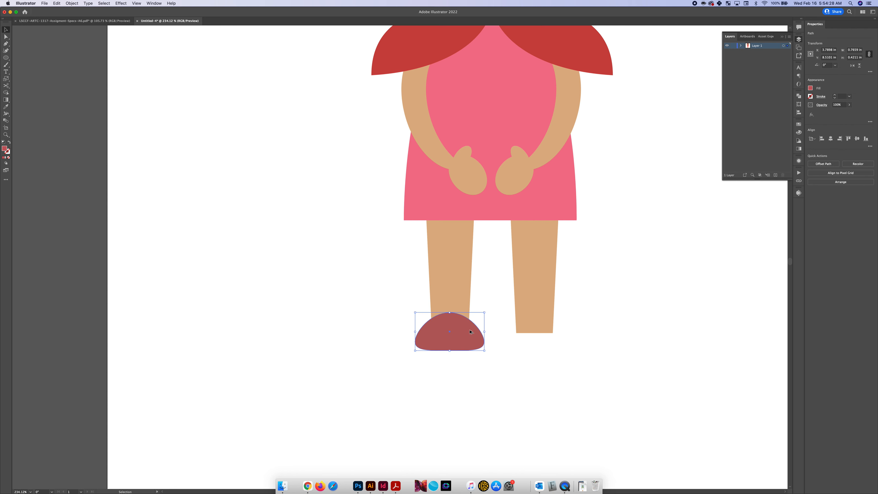
left_click_drag(470, 332, 470, 338)
scroll(470, 338, "up", 2)
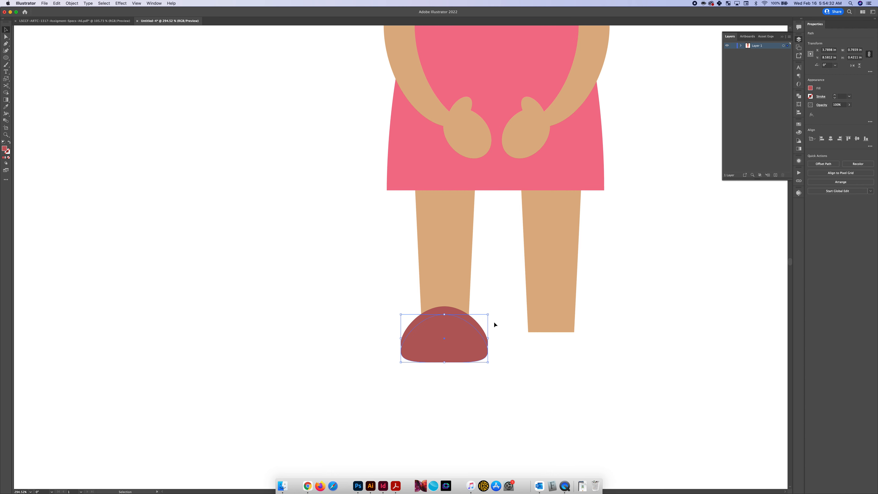
Recolour the front shoe copy a darker red with red value 145 and green value 73
left_click(810, 88)
left_click(802, 110)
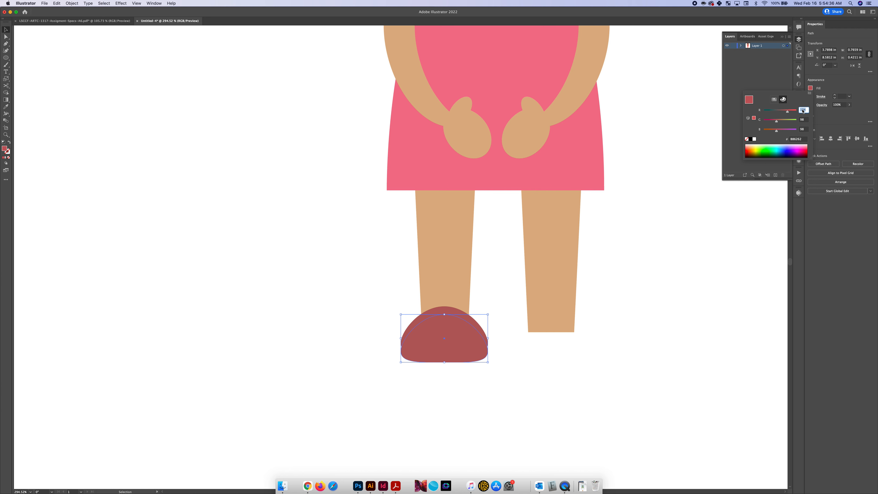
type("1")
key("Tab")
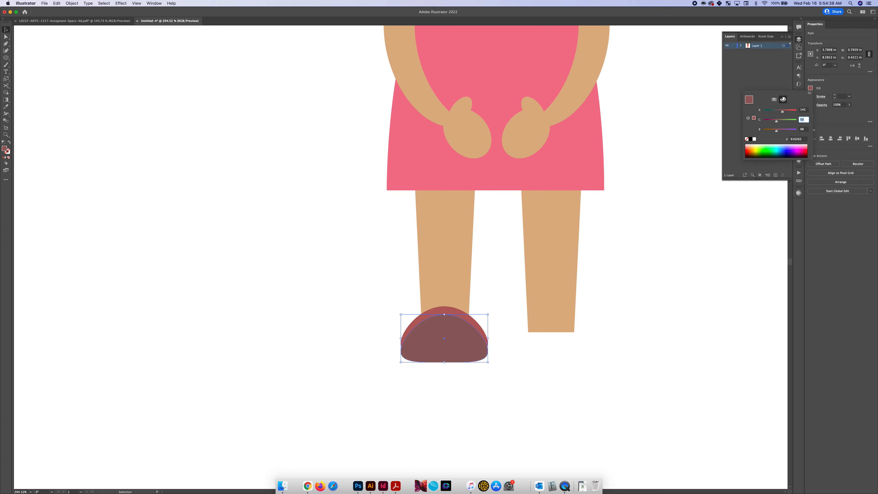
type("73")
key("Tab")
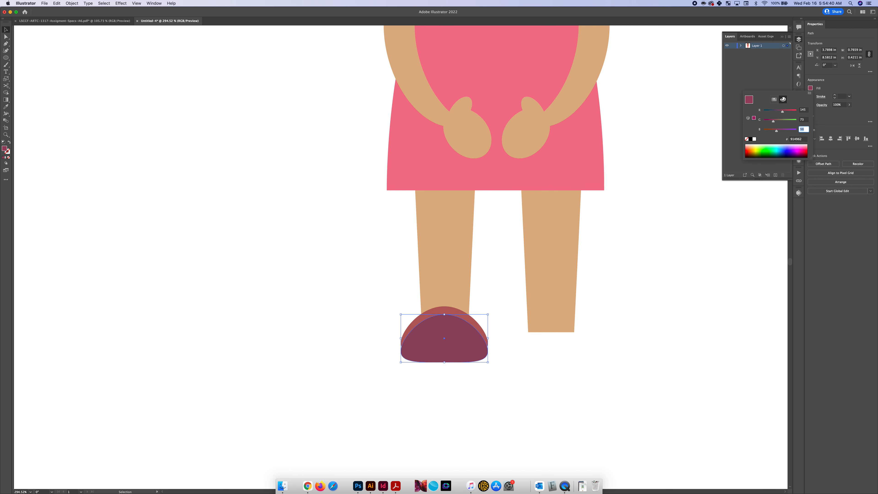
key("Return")
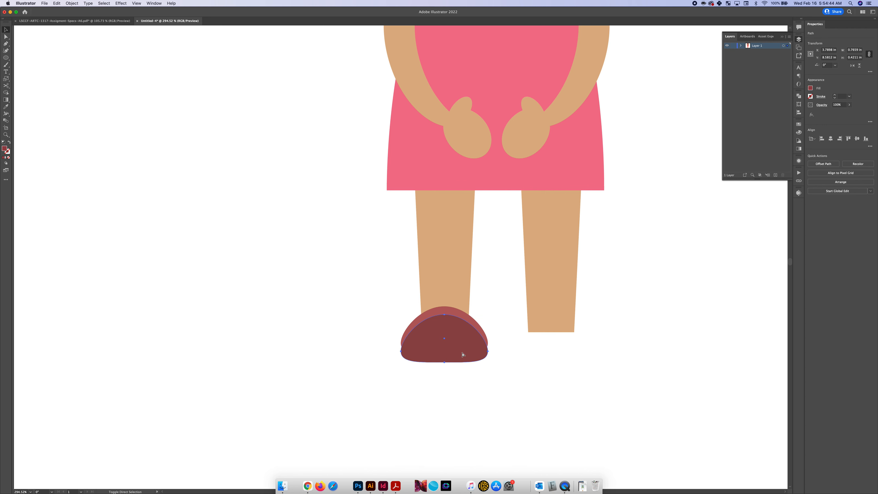
Send the darker shoe copy behind the lighter one as a sole and nudge it up slightly
key("super+bracketleft")
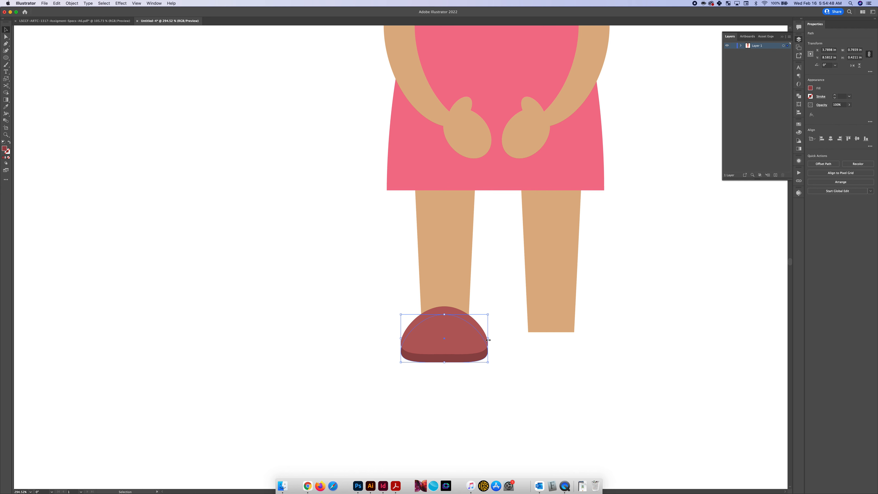
key("Up")
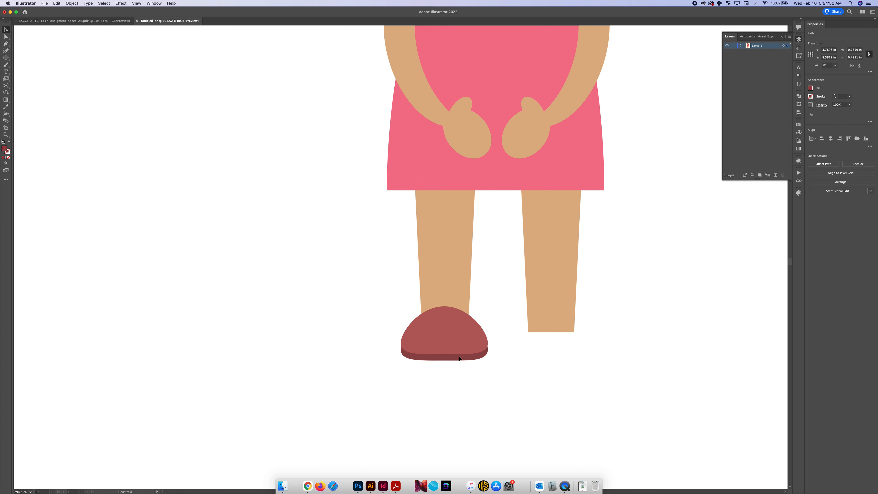
key("super+shift+bracketright")
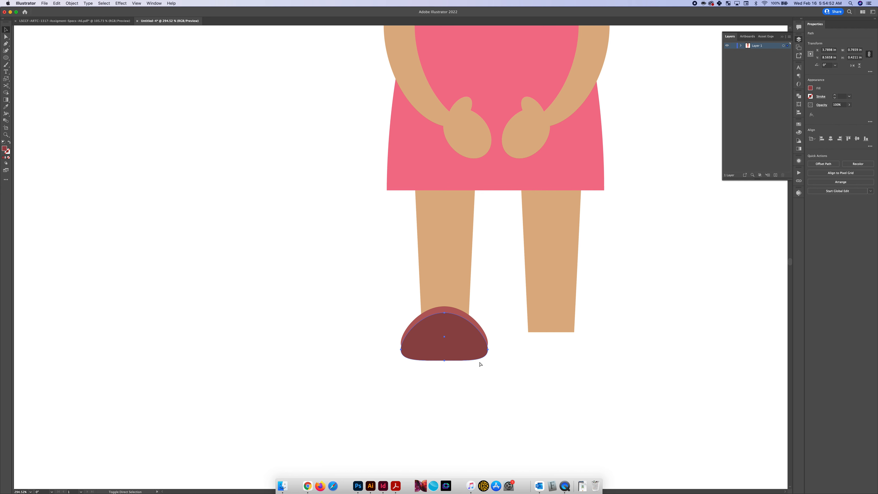
key("super+z")
scroll(441, 352, "up", 3)
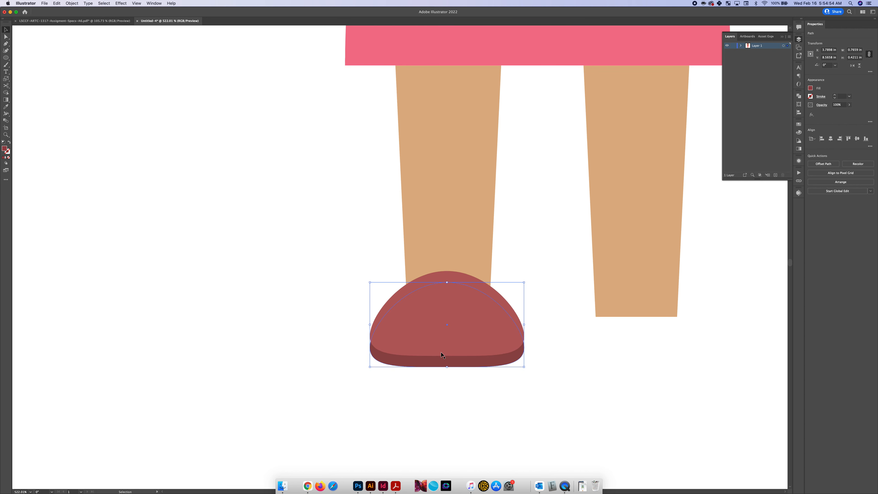
left_click(445, 390)
scroll(445, 390, "down", 2)
left_click(467, 375)
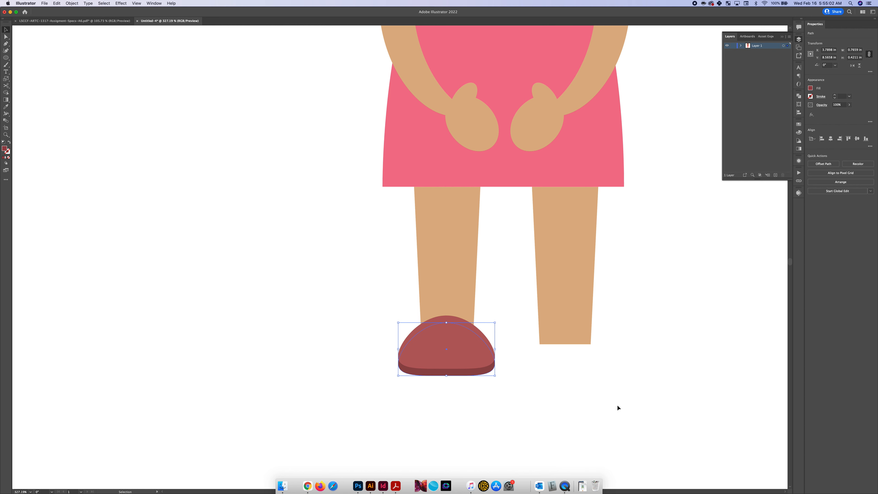
left_click(509, 378)
Paint a wavy freehand test stroke about 0.86 by 0.74 in with the Paintbrush beside the right leg
key("b")
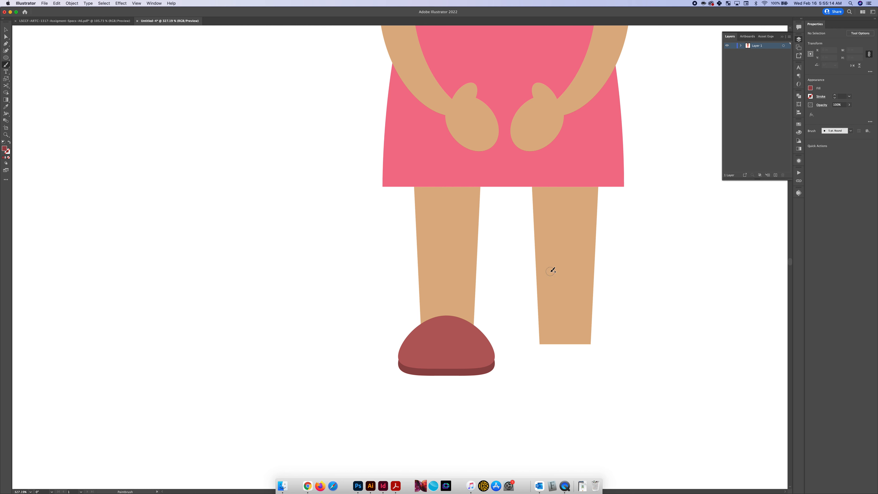
mouse_move(607, 370)
left_mouse_down()
mouse_move(623, 321)
mouse_move(667, 339)
mouse_move(701, 317)
mouse_move(716, 273)
left_mouse_up()
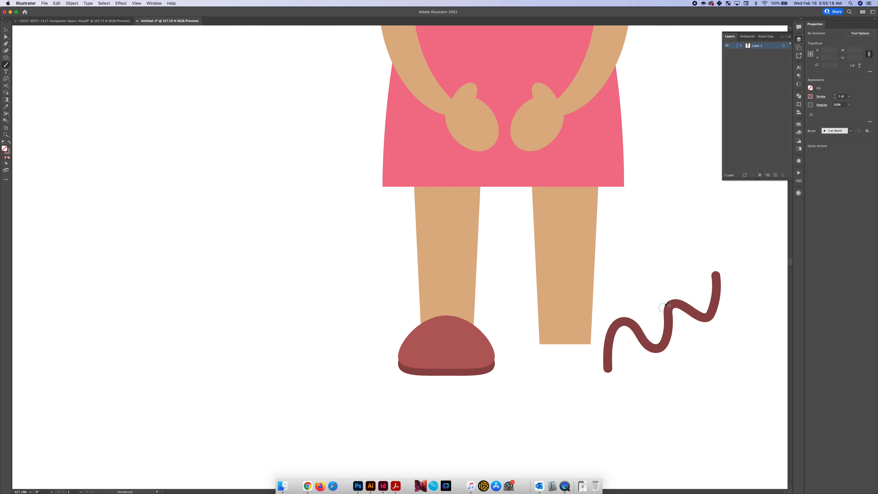
key("a")
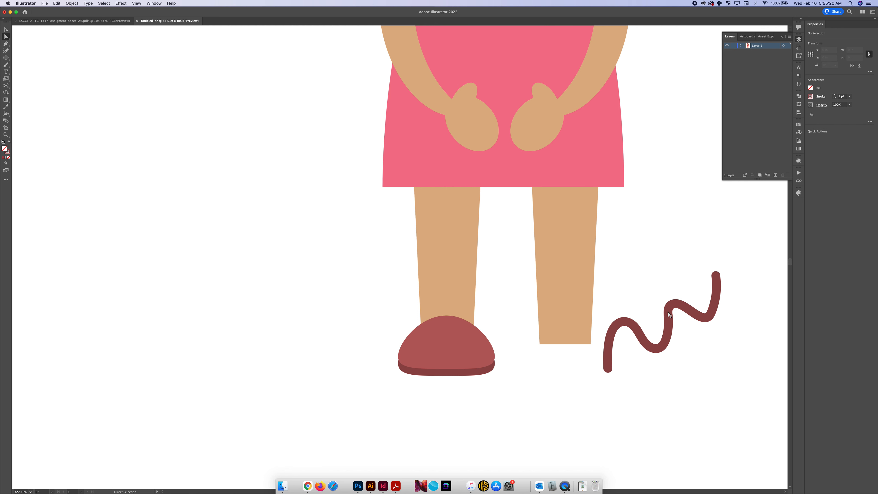
left_click(670, 313)
scroll(670, 319, "up", 2)
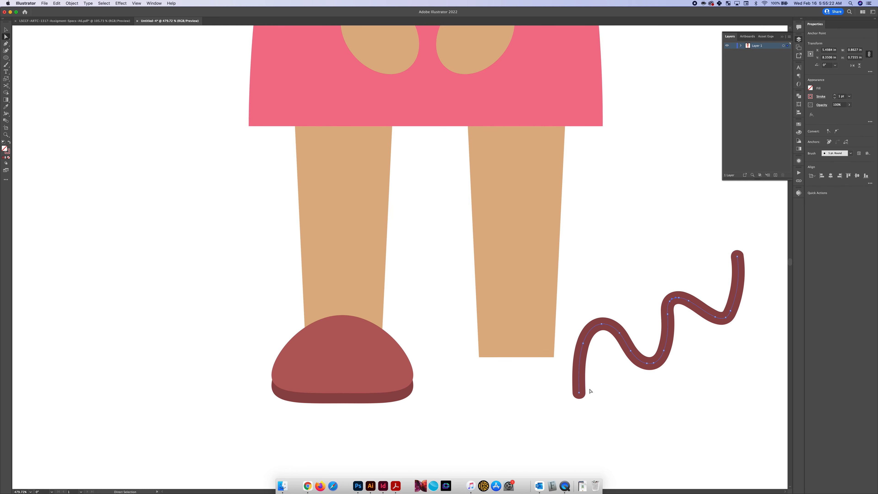
Try adjusting individual anchor points on the wavy test stroke and delete the stroke
left_click(668, 309)
left_click(664, 350)
mouse_move(668, 341)
left_mouse_down()
mouse_move(680, 345)
mouse_move(667, 326)
mouse_move(645, 329)
mouse_move(657, 327)
mouse_move(647, 313)
left_mouse_up()
scroll(648, 313, "down", 2)
key("v")
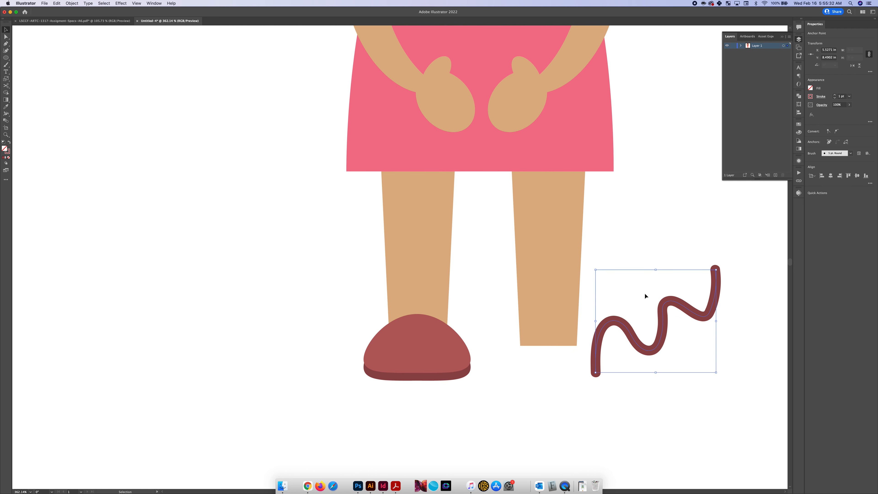
key("BackSpace")
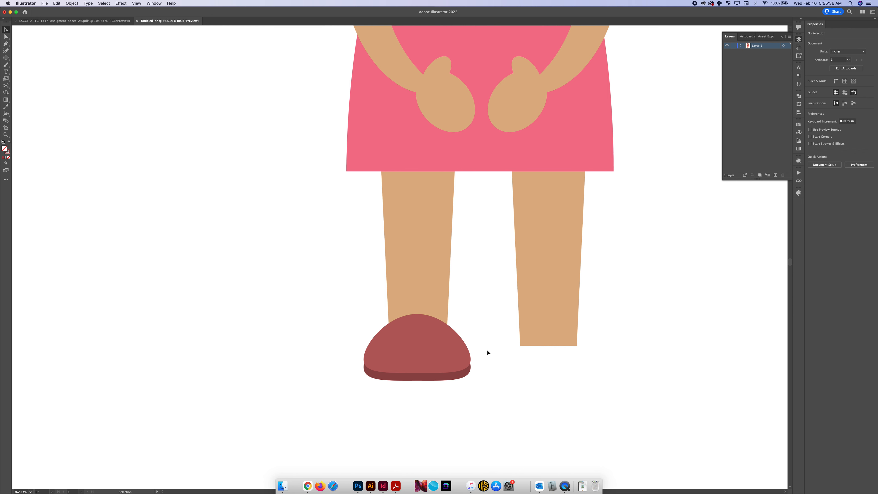
Set the size of the 5 pt. Round calligraphic brush to 10 pt for the Paintbrush
key("b")
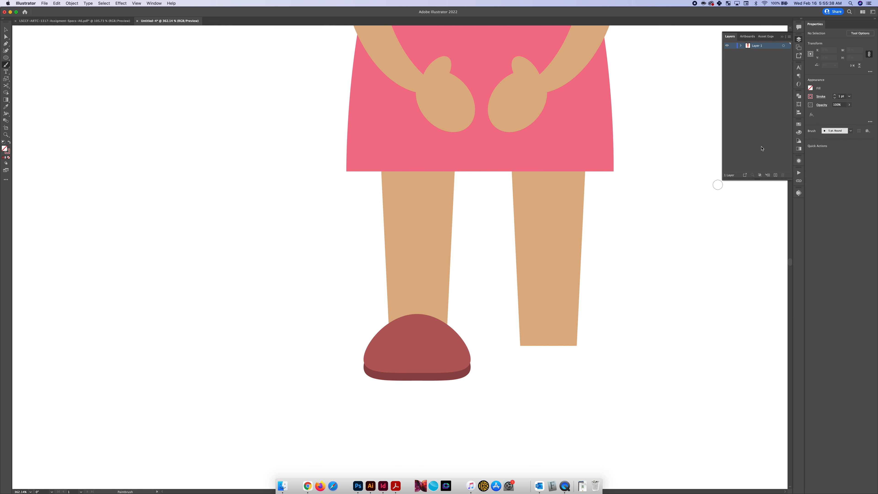
left_click(810, 97)
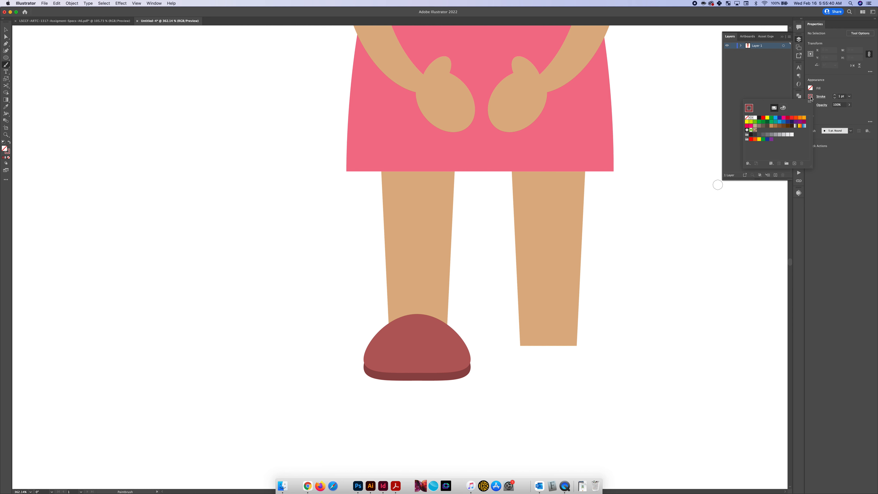
left_click(810, 96)
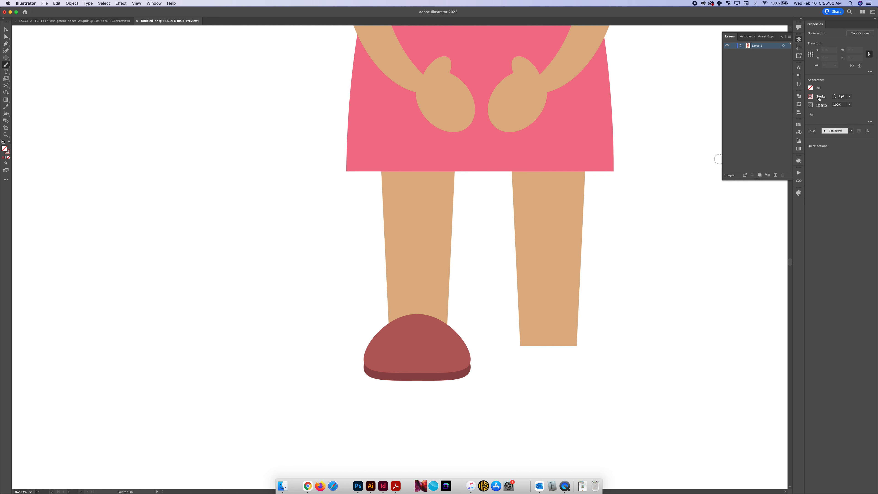
left_click(154, 4)
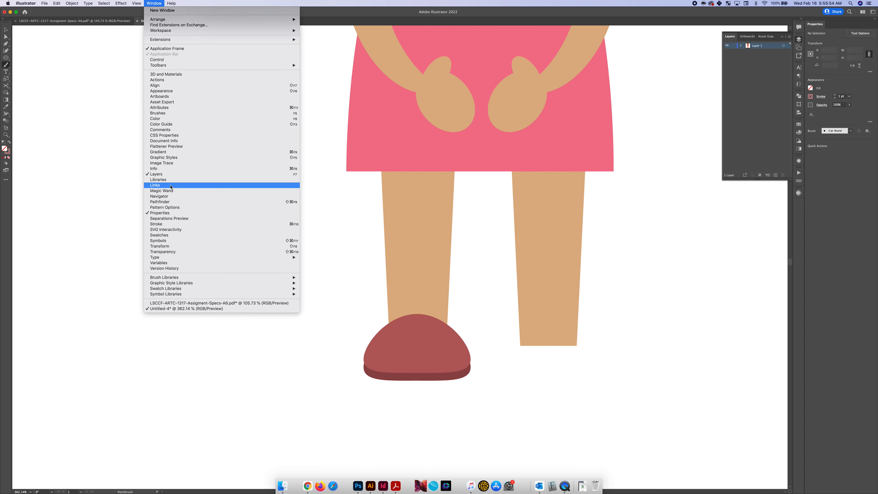
left_click(171, 114)
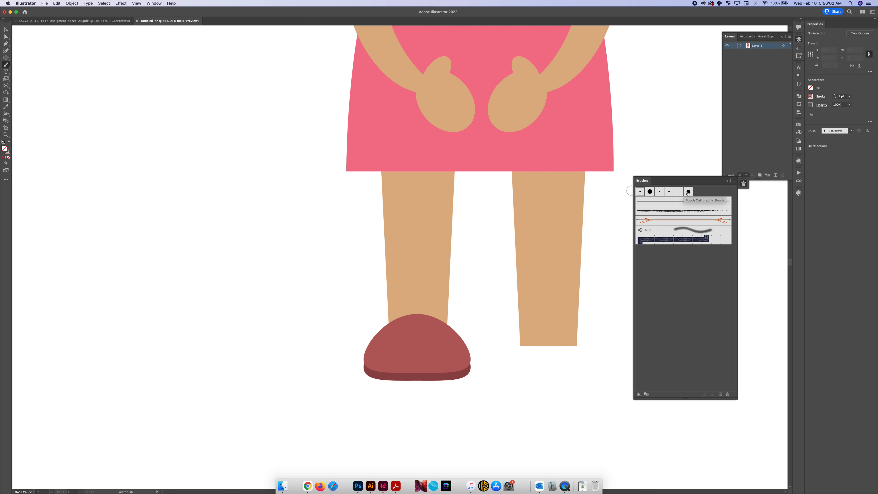
double_click(640, 195)
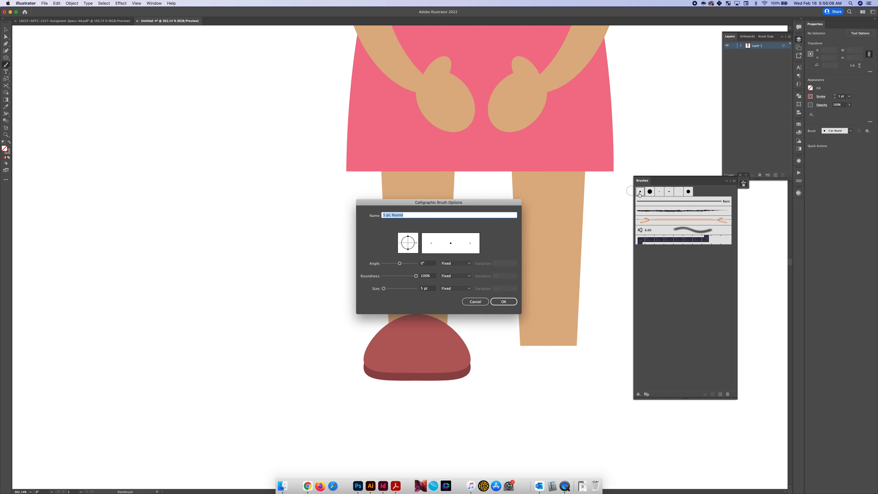
left_click_drag(383, 289, 384, 289)
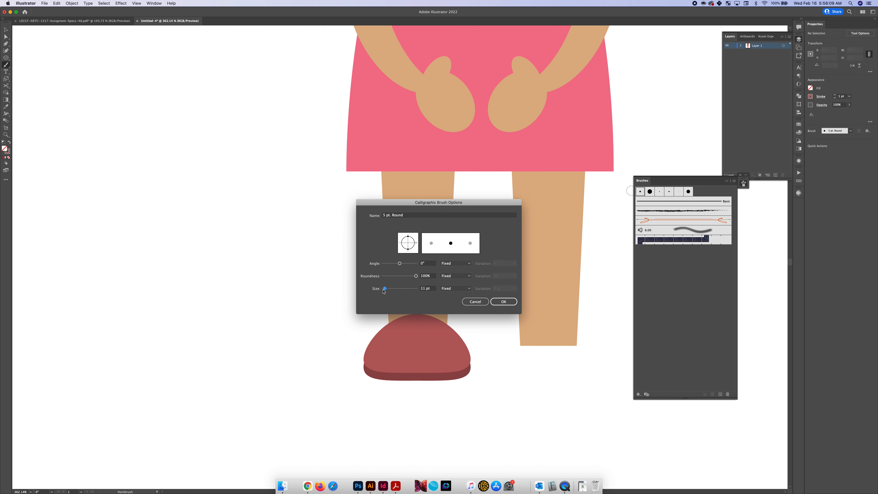
left_click(503, 301)
Paint a freehand dark red bow about 0.89 by 0.56 in, with two loops and curled tails, over the left shoe's top
mouse_move(414, 320)
left_mouse_down()
mouse_move(392, 303)
mouse_move(384, 278)
mouse_move(412, 283)
mouse_move(416, 309)
mouse_move(425, 273)
mouse_move(443, 267)
mouse_move(441, 303)
mouse_move(423, 315)
mouse_move(371, 331)
mouse_move(330, 325)
left_mouse_up()
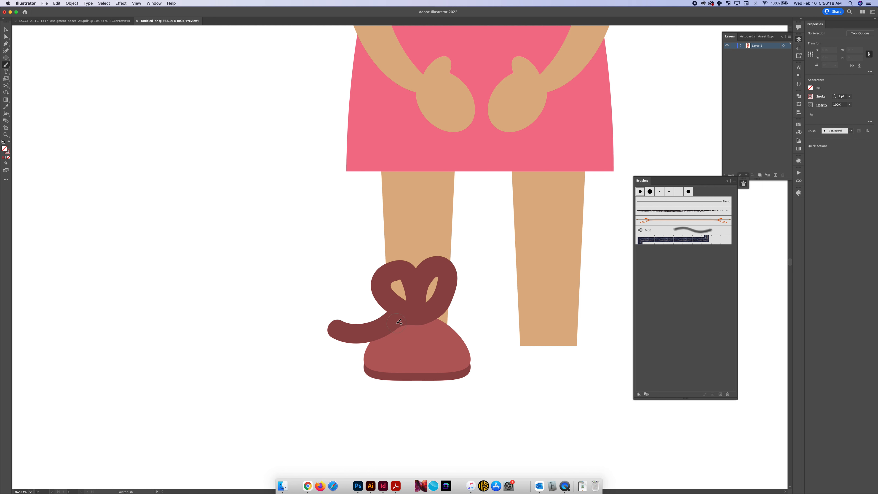
key("super+z")
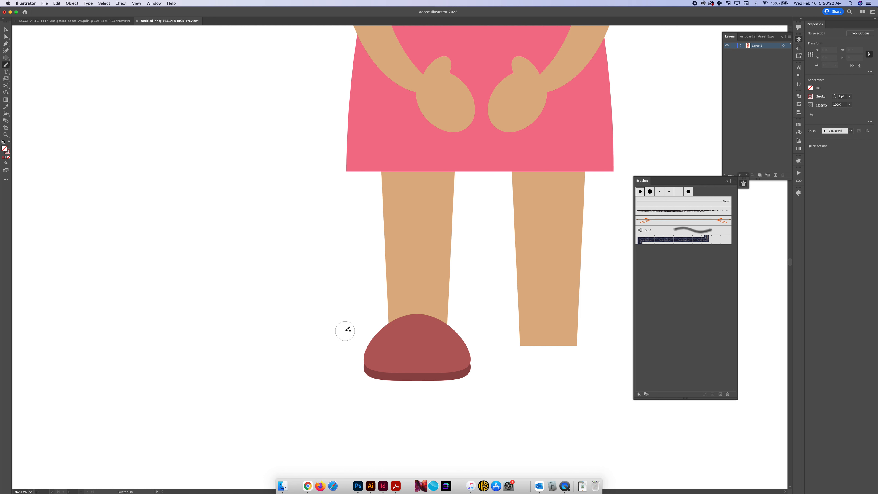
mouse_move(345, 329)
left_mouse_down()
mouse_move(415, 315)
mouse_move(378, 286)
mouse_move(408, 266)
mouse_move(417, 309)
mouse_move(433, 282)
mouse_move(457, 292)
mouse_move(415, 320)
mouse_move(438, 338)
mouse_move(474, 327)
left_mouse_up()
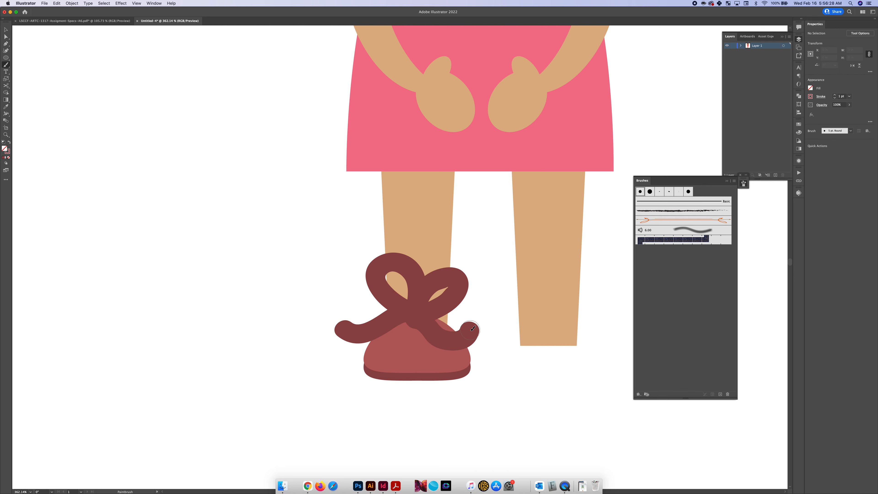
scroll(473, 328, "down", 2)
scroll(472, 328, "right", 3)
key("v")
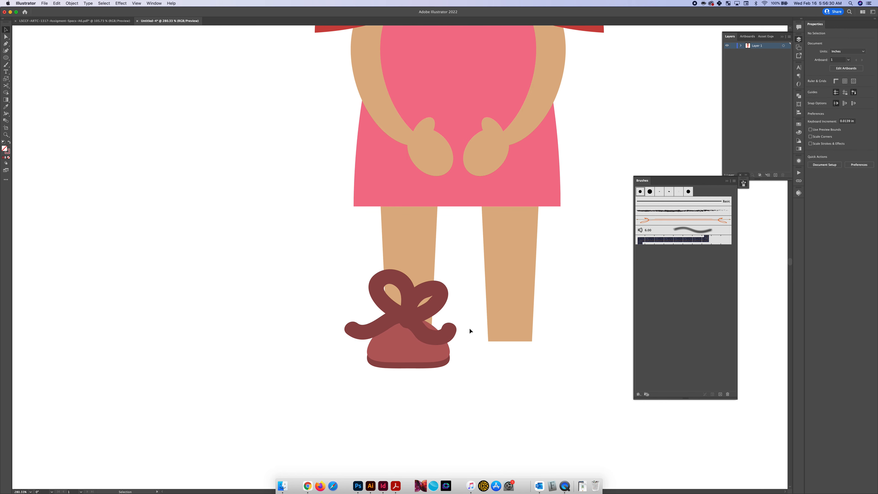
Move the bow slightly right and down to centre it over the left shoe
scroll(467, 326, "right", 3)
left_click(404, 311)
scroll(404, 310, "down", 5)
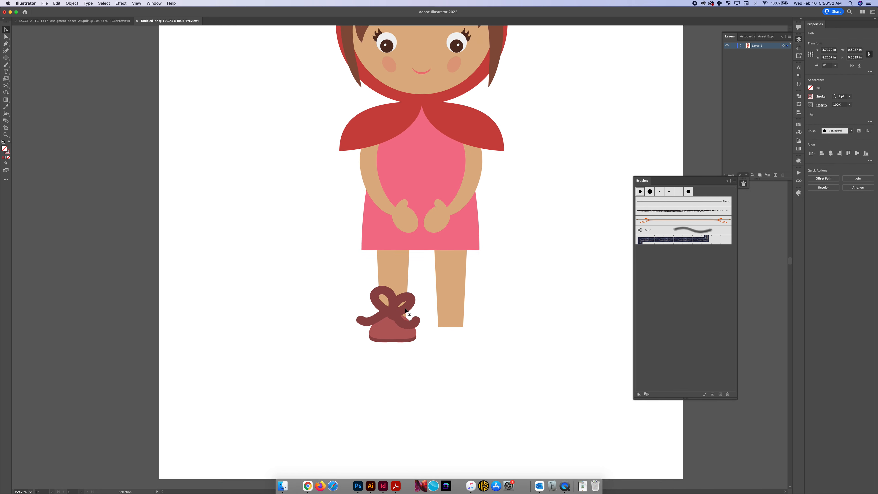
scroll(405, 311, "up", 4)
scroll(406, 309, "up", 4)
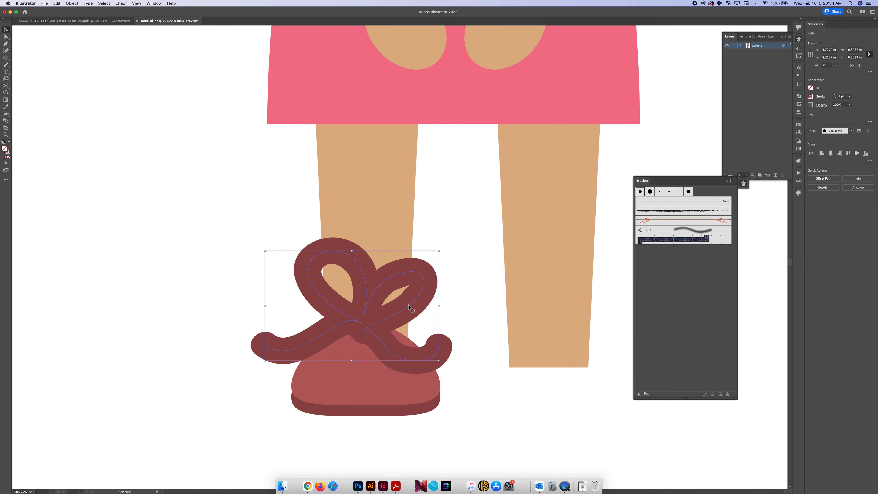
left_click_drag(410, 304, 442, 277)
key("super+z")
left_click_drag(410, 313, 412, 315)
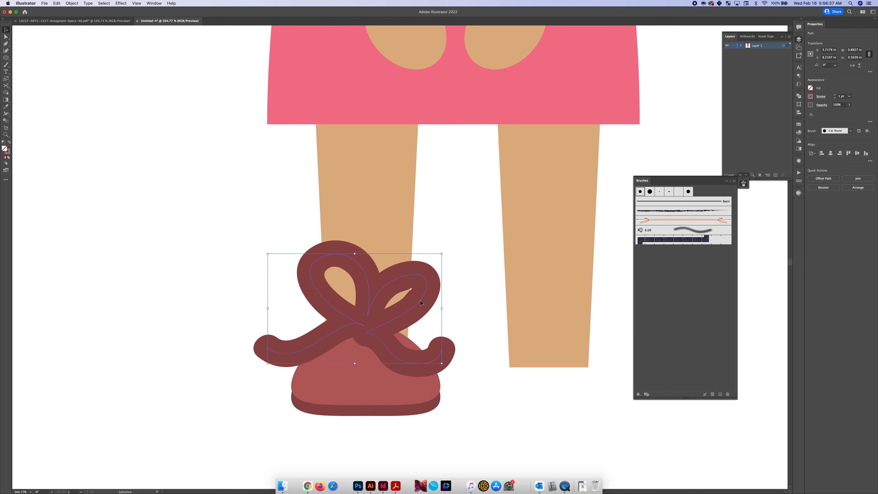
Group the bow with the lighter shoe shape and its darker sole
left_click(370, 389, "shift")
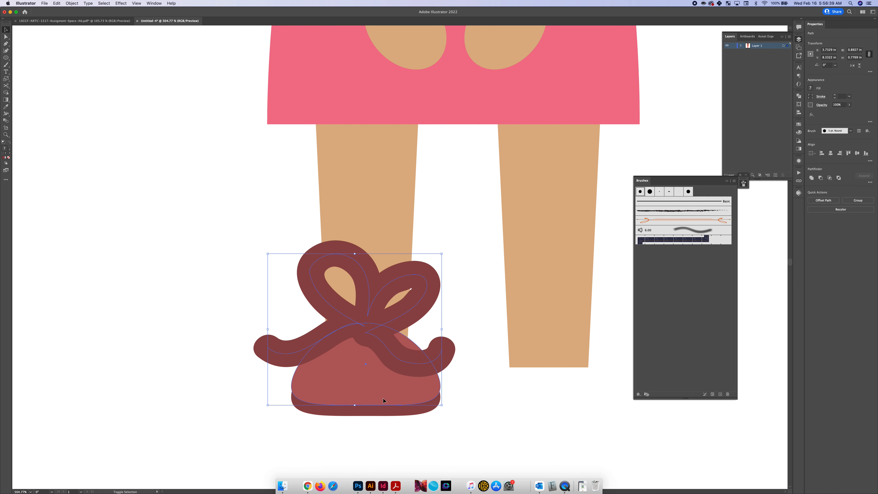
left_click(382, 414, "shift")
right_click(380, 402)
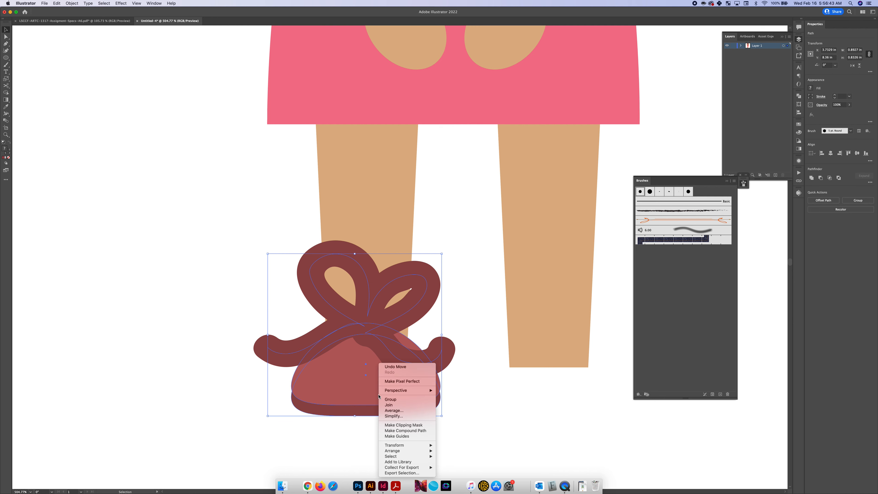
left_click(394, 400)
Try moving the grouped shoe up and to the left off the leg, undoing each move
scroll(382, 396, "down", 3)
scroll(366, 394, "right", 2)
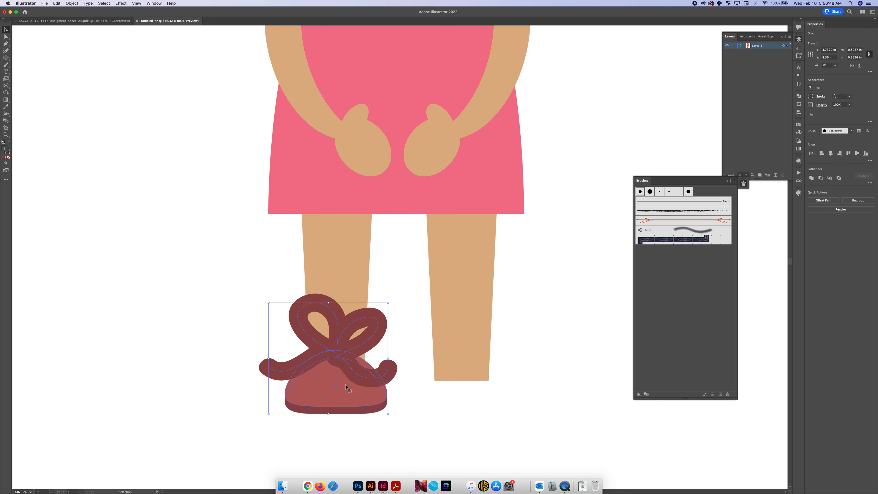
left_click_drag(345, 384, 256, 332)
key("super+z")
left_click_drag(329, 389, 238, 340)
key("super+z")
Duplicate the grouped shoe horizontally onto the bottom of the right leg and close the Brushes panel
left_click_drag(319, 394, 444, 387)
scroll(534, 330, "down", 3)
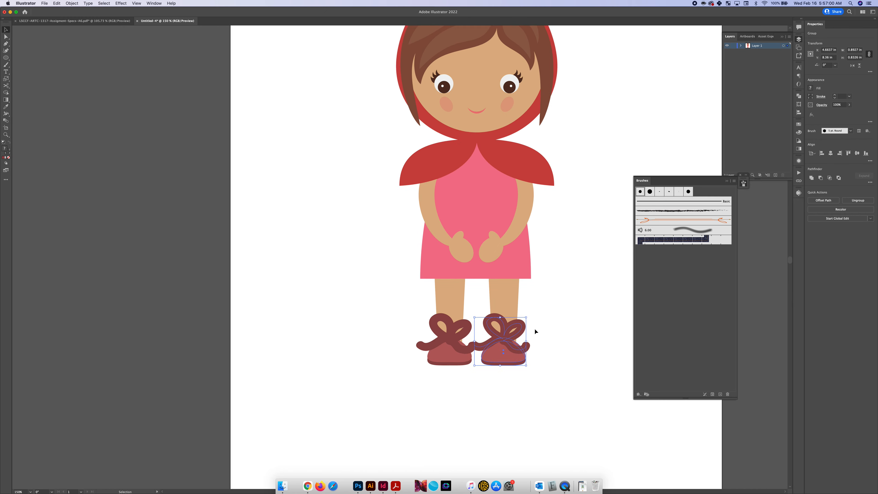
scroll(535, 329, "up", 3)
scroll(534, 329, "right", 2)
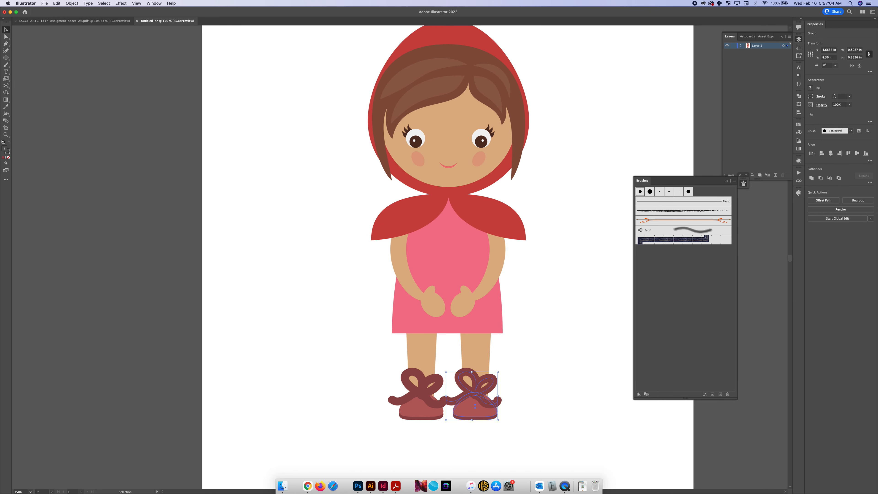
left_click(726, 181)
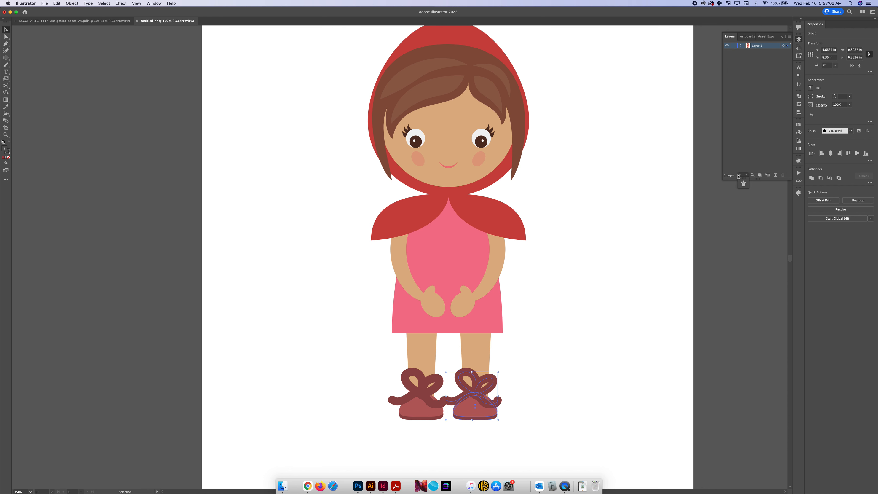
Examine the complete figure on the artboard from the hood down to the shoes
scroll(510, 274, "up", 3)
scroll(510, 274, "right", 1)
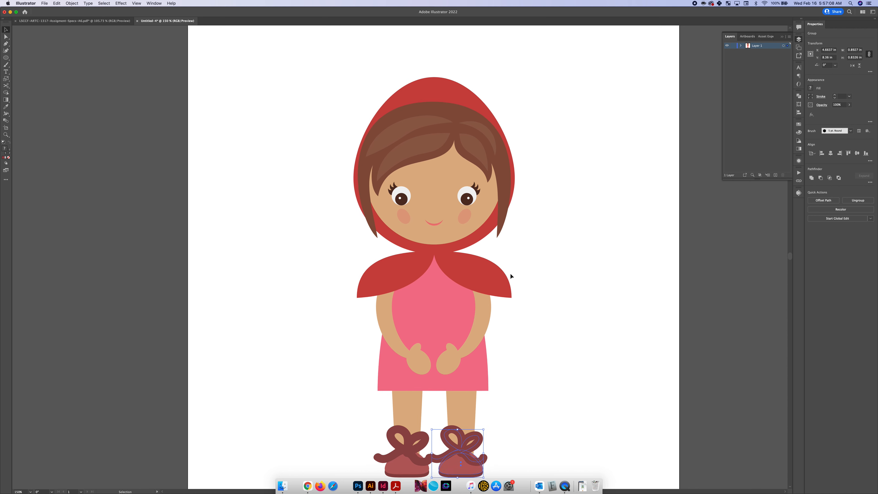
scroll(510, 274, "up", 1)
scroll(510, 273, "right", 1)
left_click(434, 244)
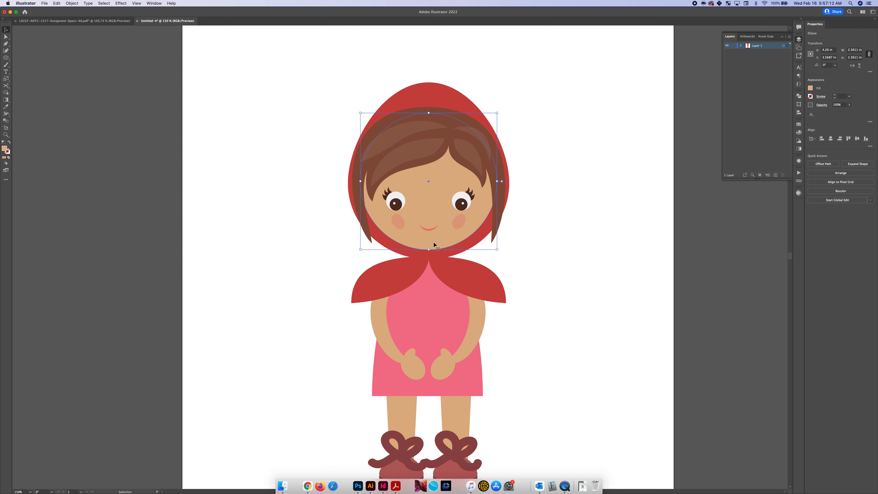
scroll(434, 242, "down", 1)
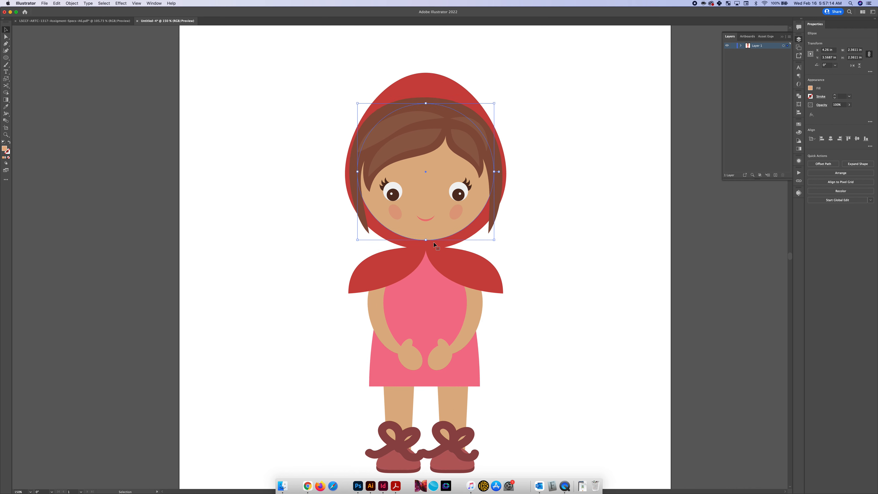
scroll(433, 242, "down", 2)
left_click(363, 300)
scroll(364, 302, "down", 3)
scroll(363, 302, "down", 1)
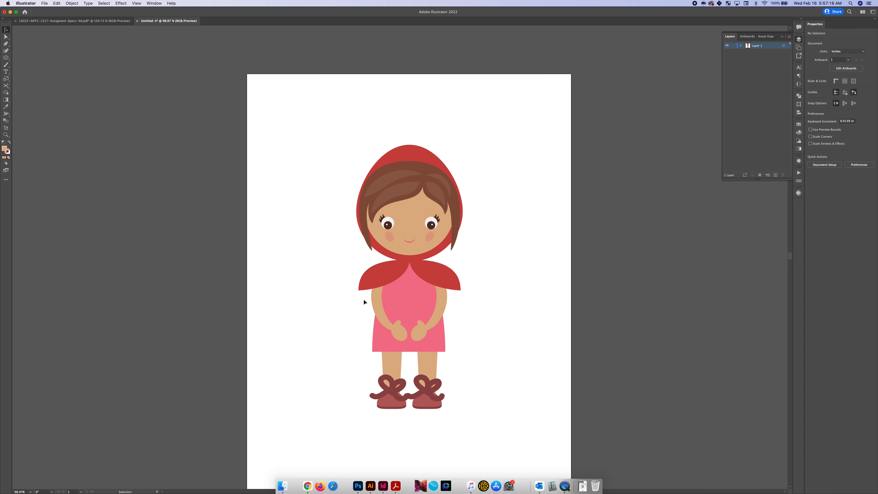
Select all the shapes that make up the whole figure
left_click_drag(347, 144, 499, 443)
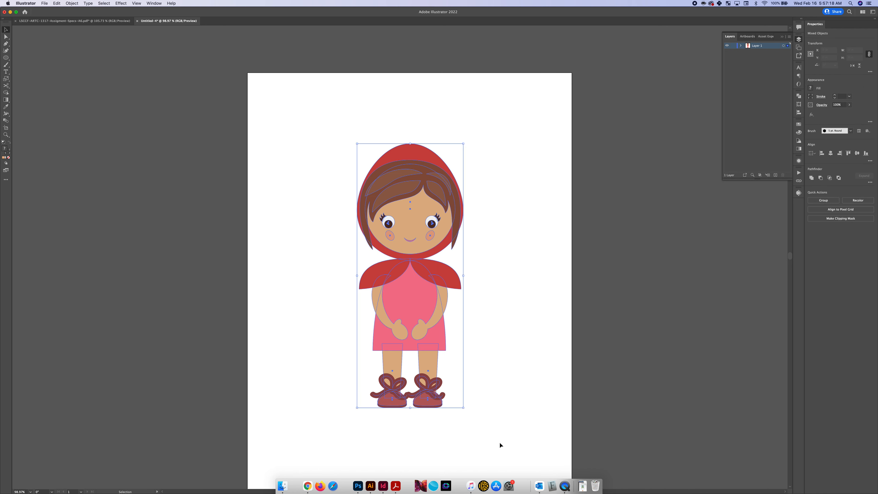
scroll(473, 361, "up", 3)
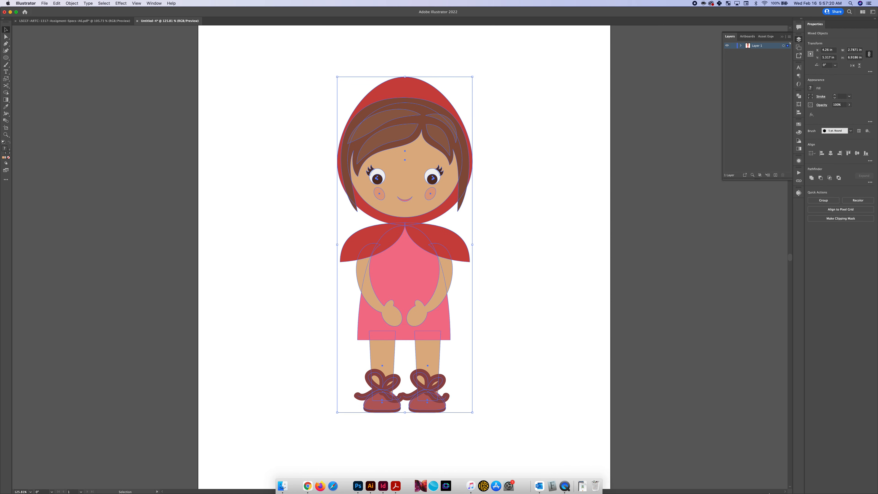